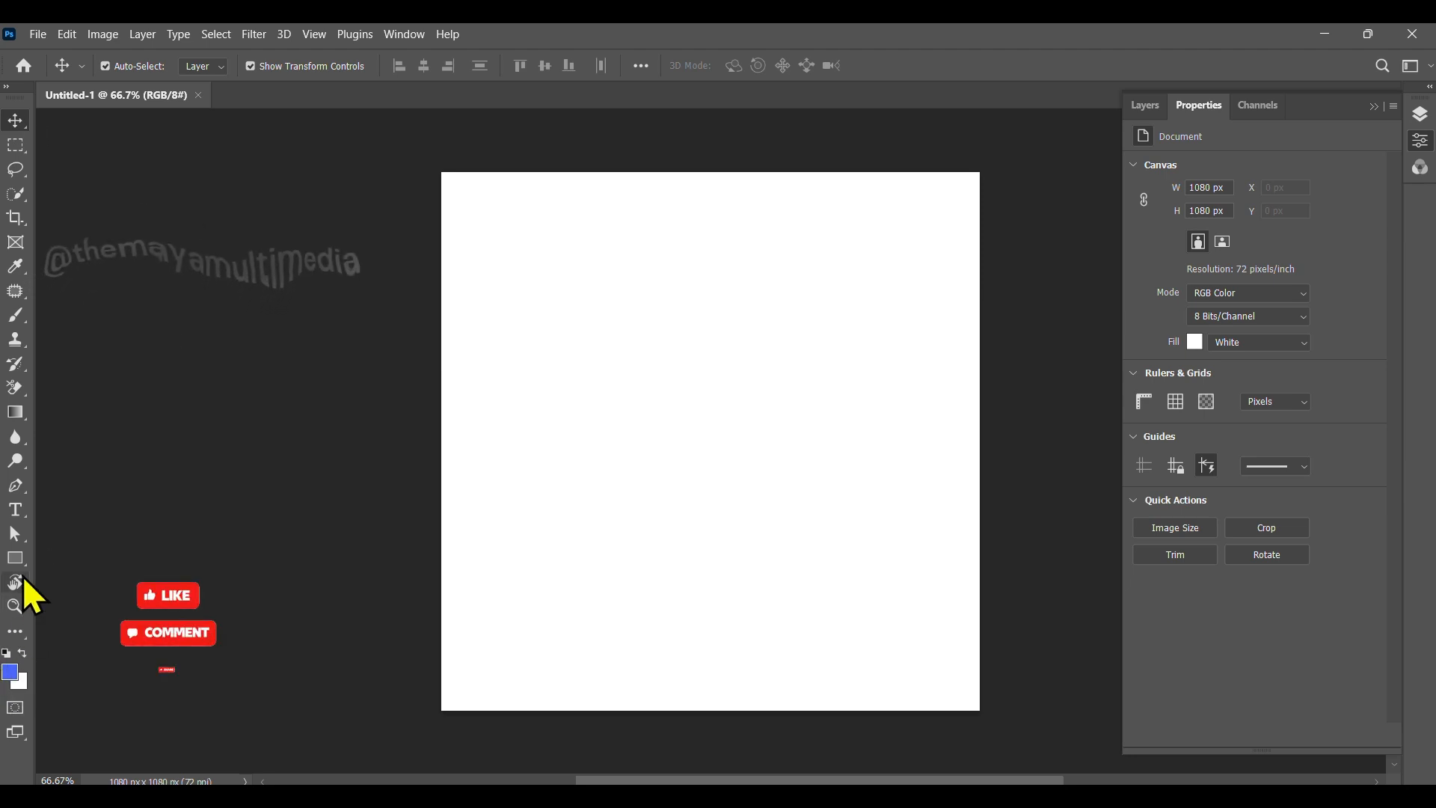
Step: Draw a rectangle with the Rectangle tool covering the whole canvas
click(15, 559)
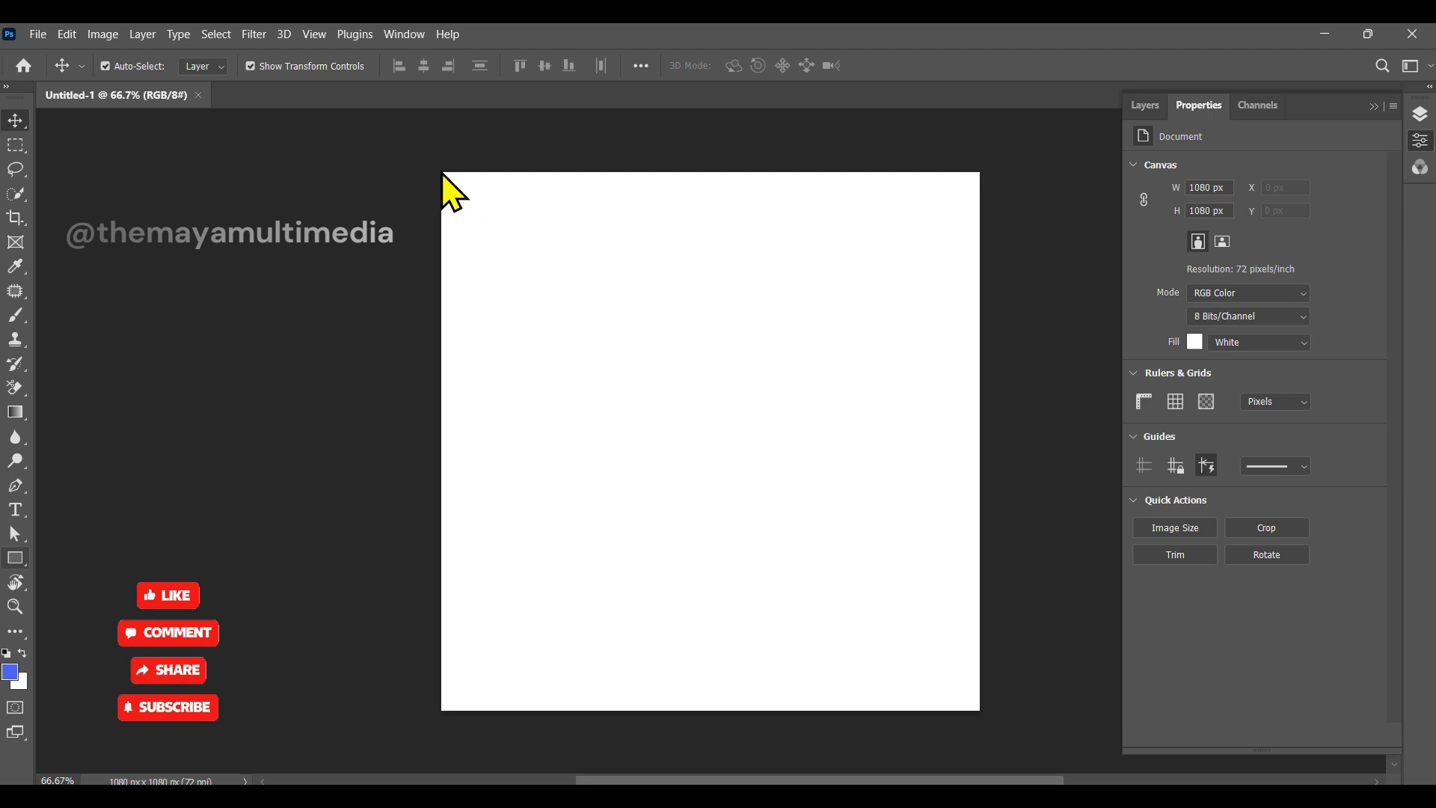
click(16, 562)
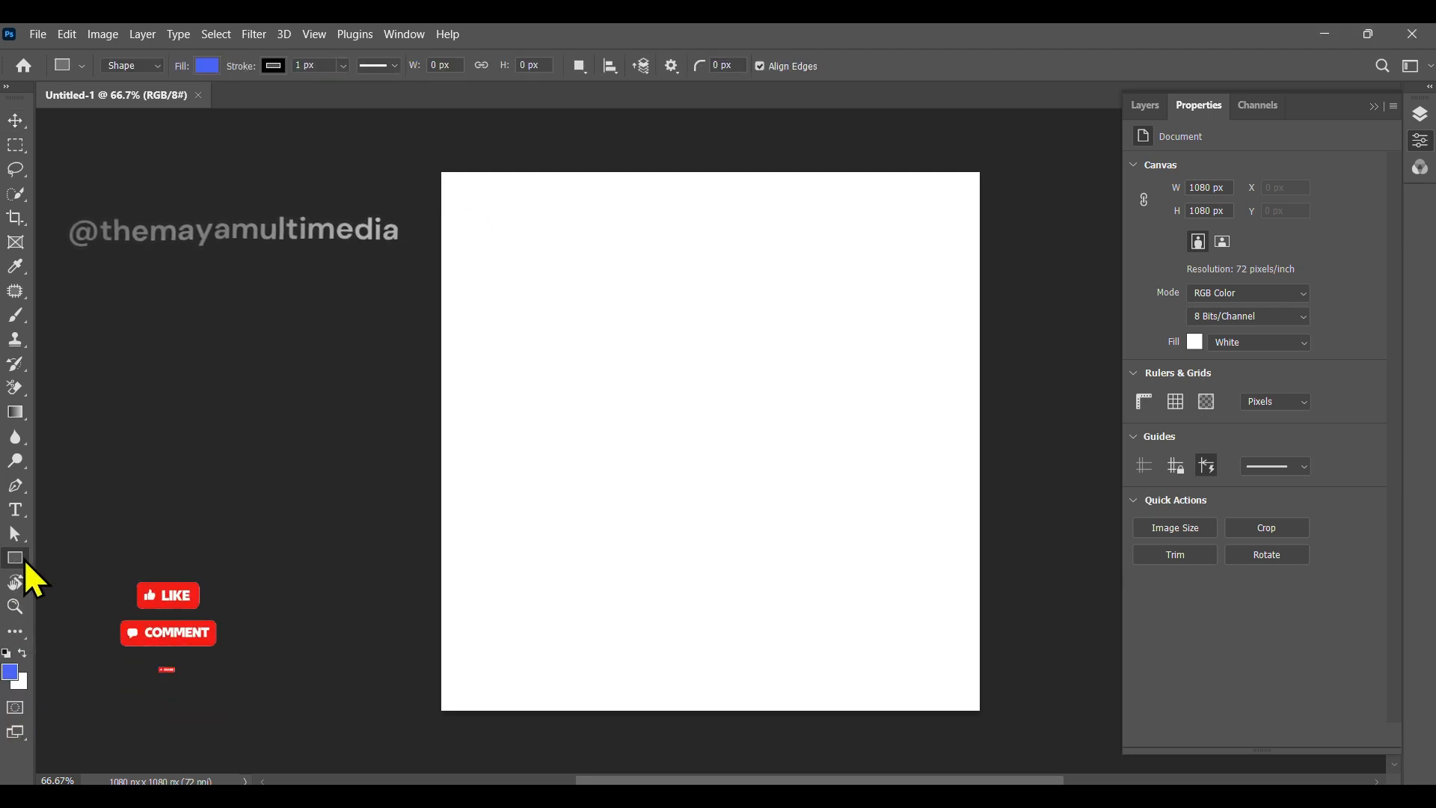
drag(440, 169, 982, 711)
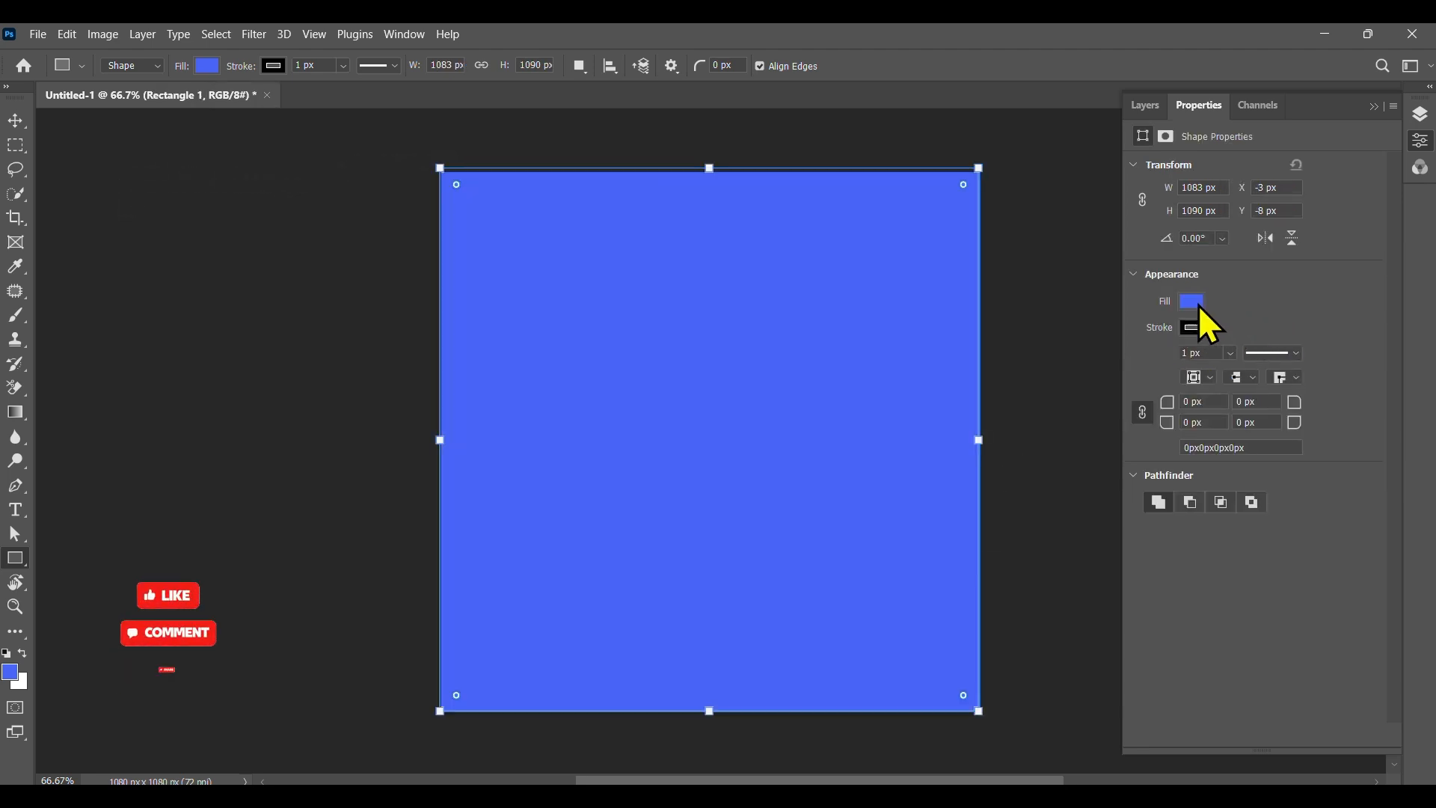
Step: Change the rectangle's fill to a gradient and set the gradient type to Radial
click(1189, 301)
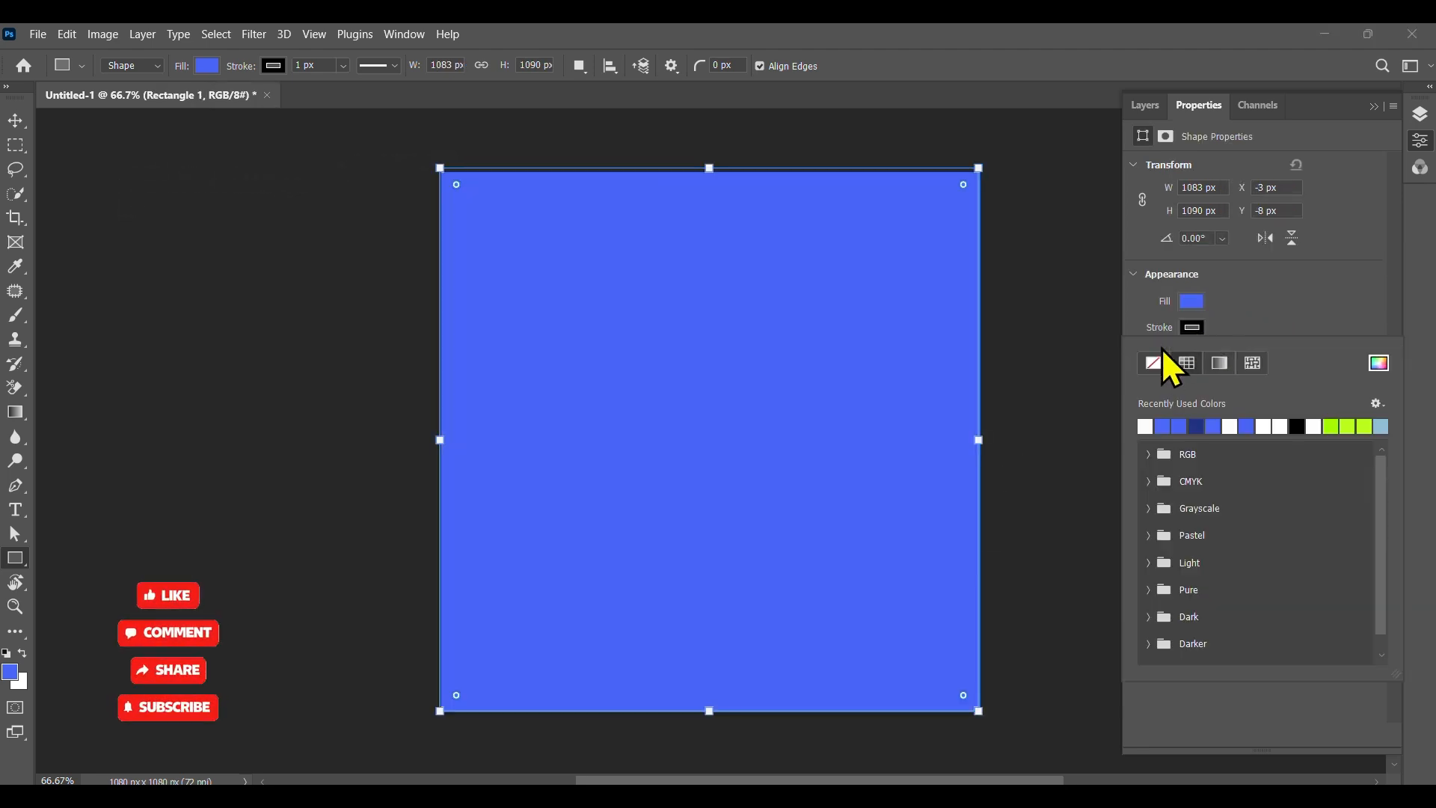
click(1197, 303)
click(1220, 337)
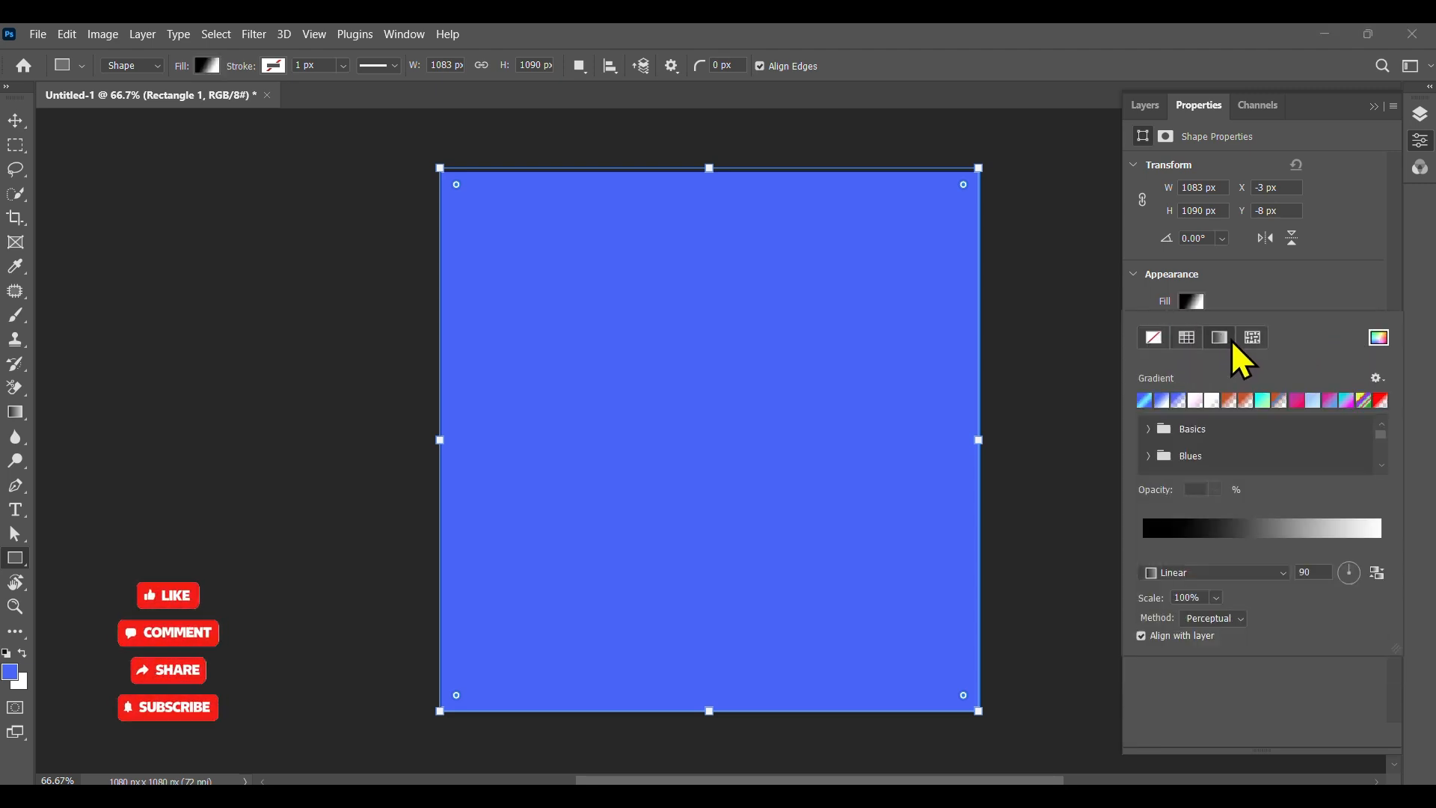
click(1210, 573)
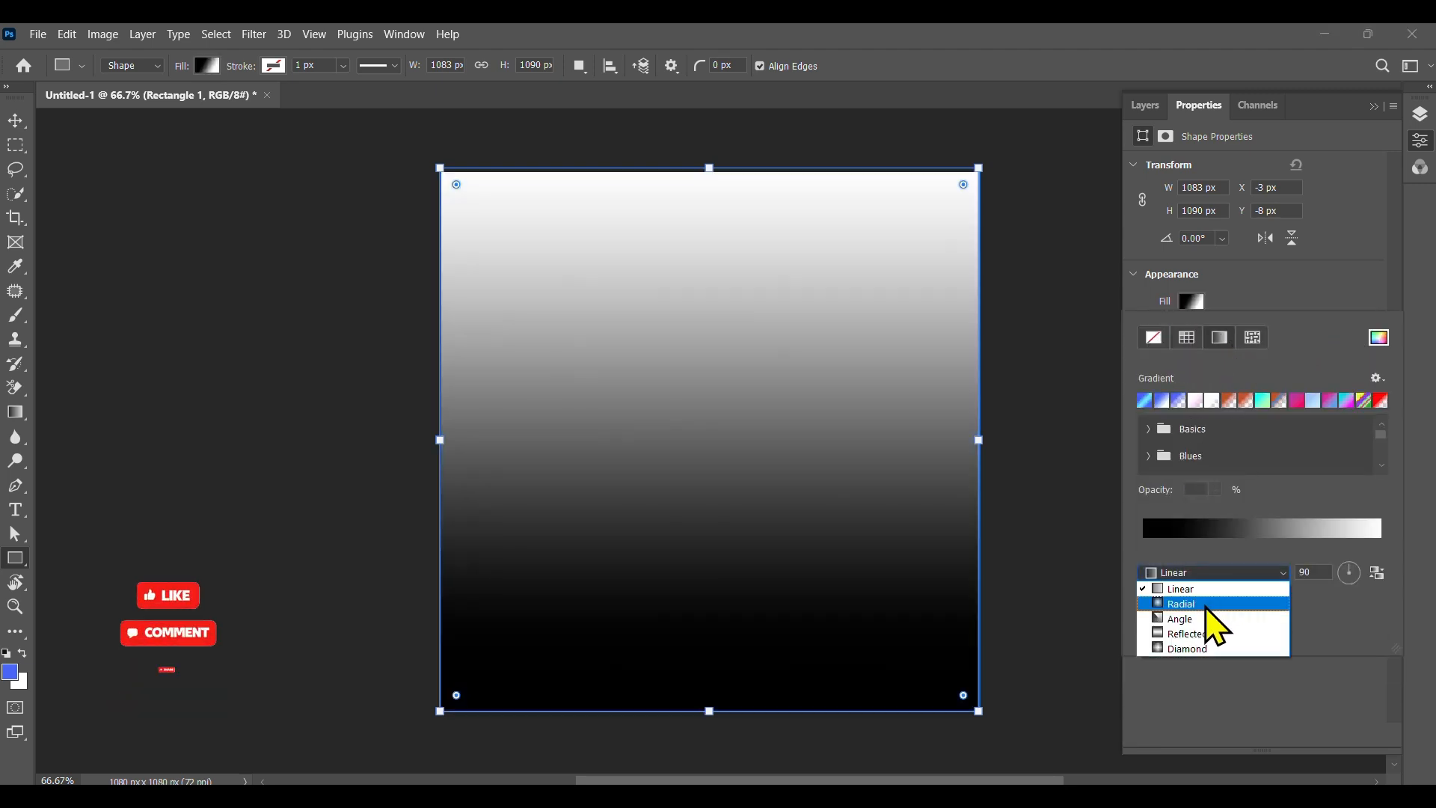
click(1205, 604)
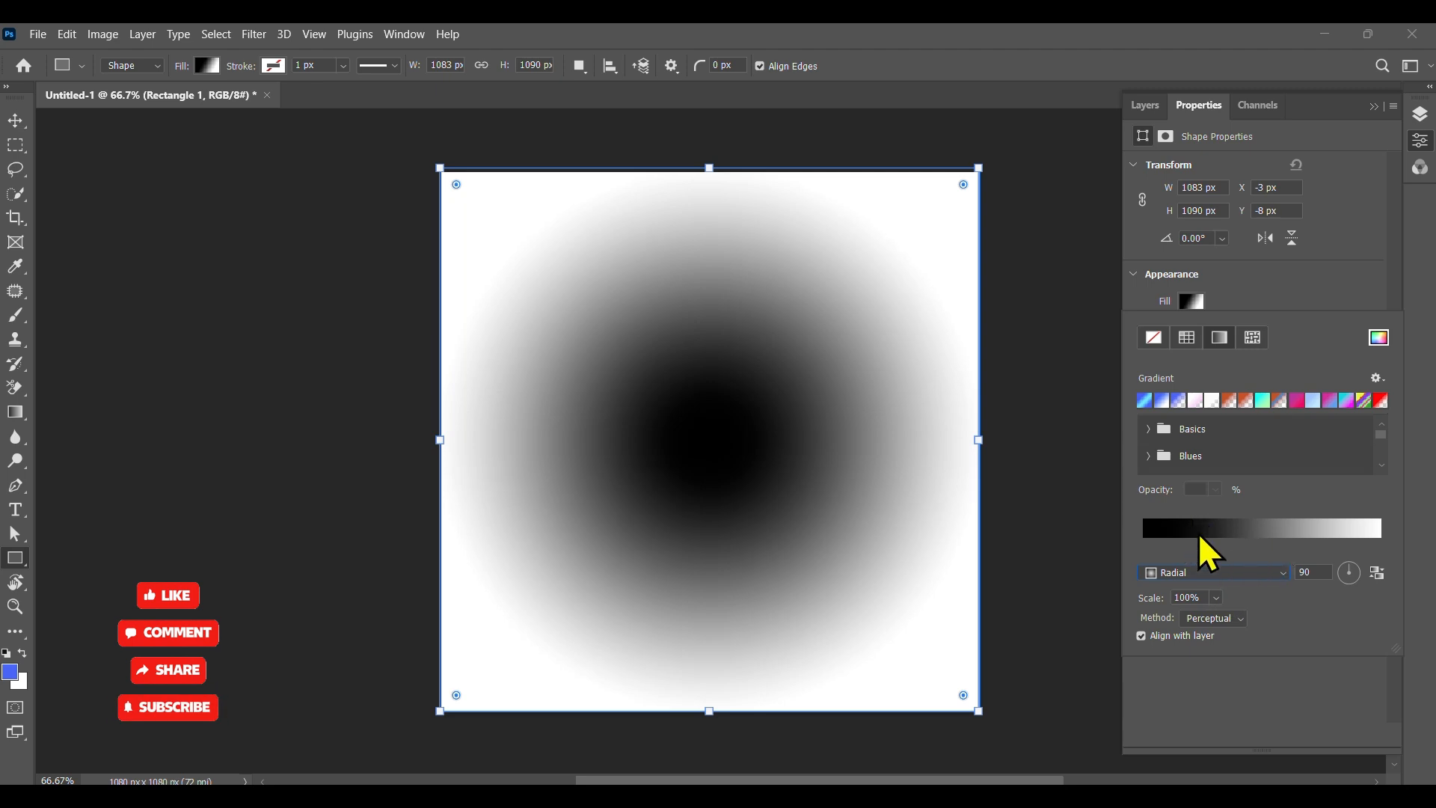
Step: Open the gradient editor and set the left color stop to white ffffff
click(1199, 533)
drag(1104, 292, 1112, 187)
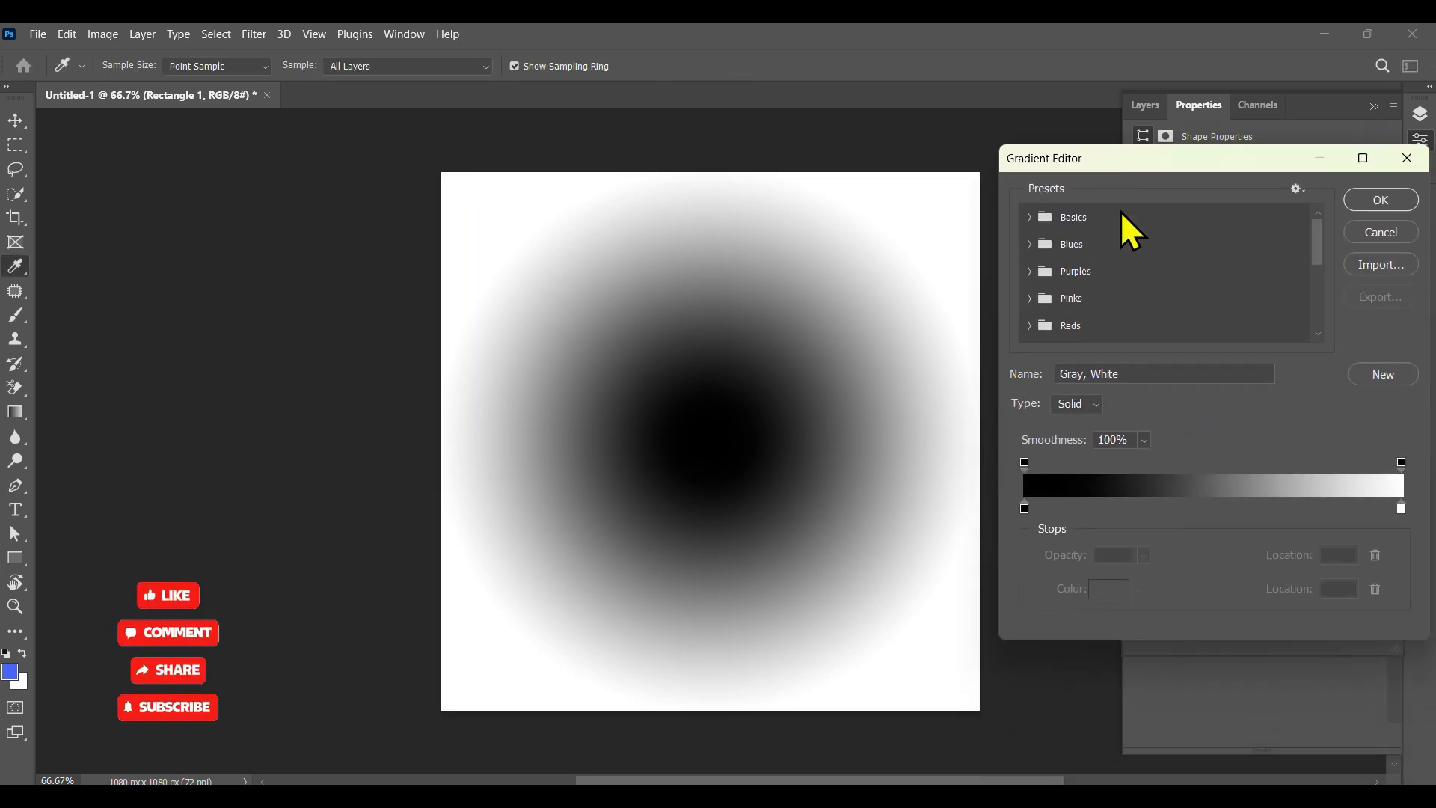
click(1026, 509)
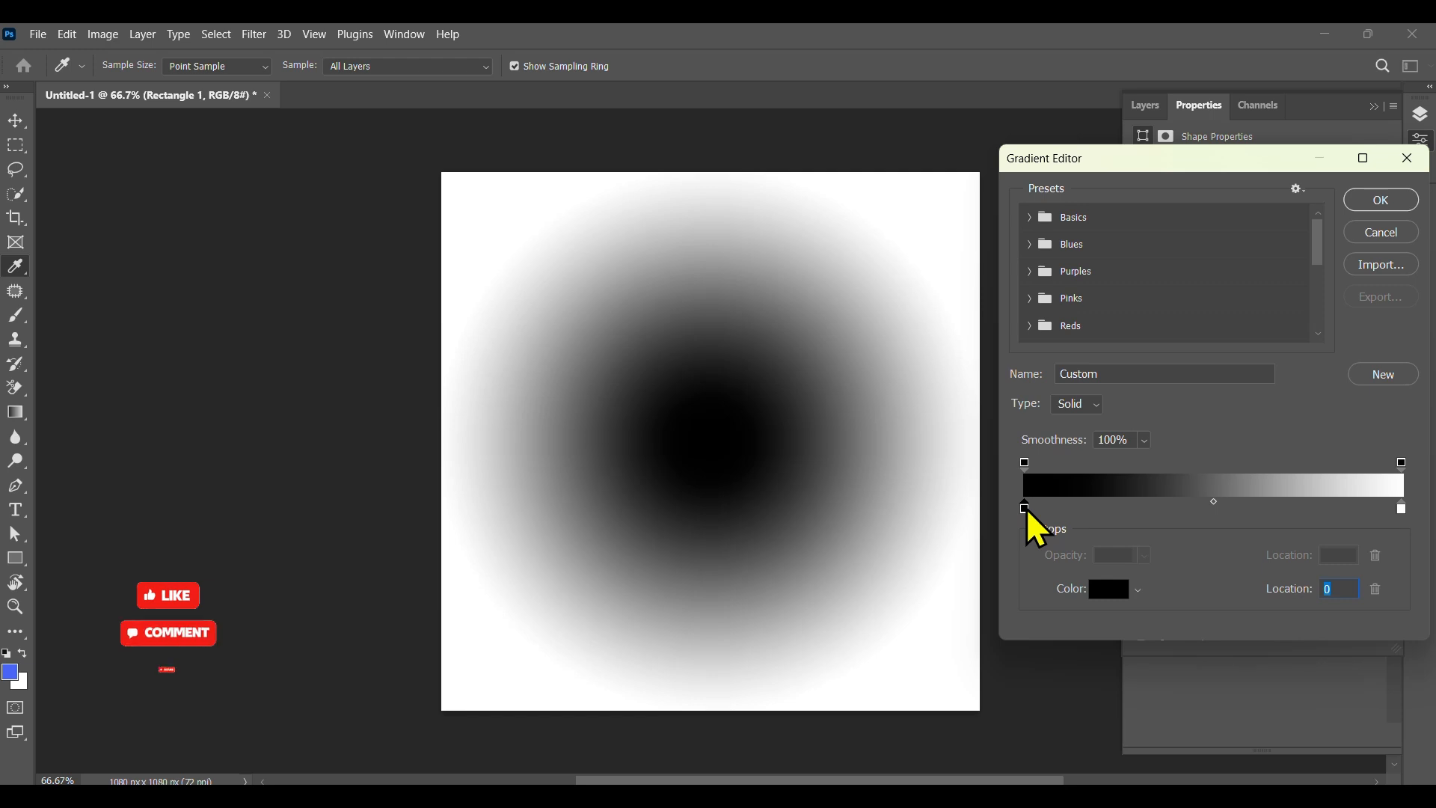
double_click(1027, 509)
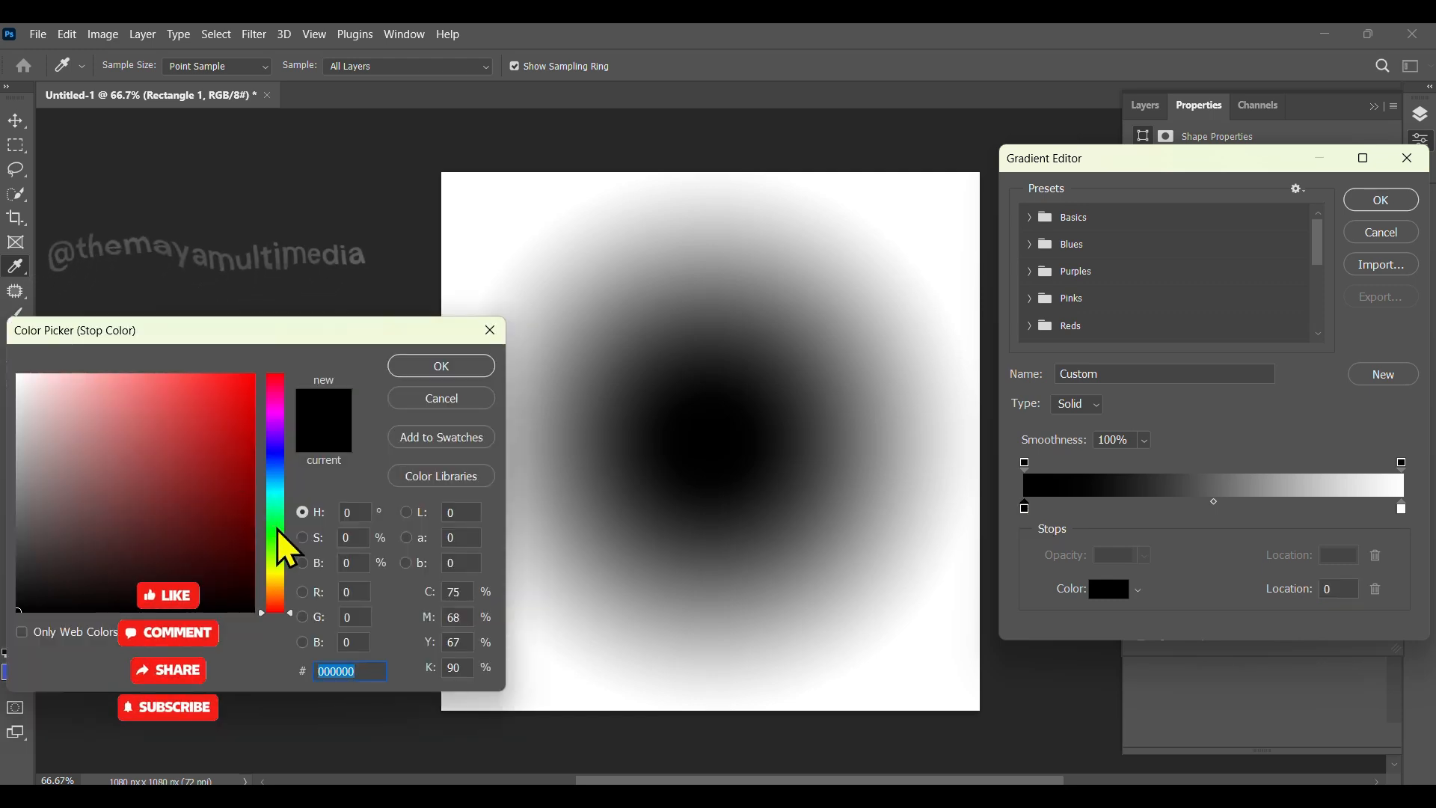
drag(277, 536, 283, 486)
text(ffffff)
click(412, 367)
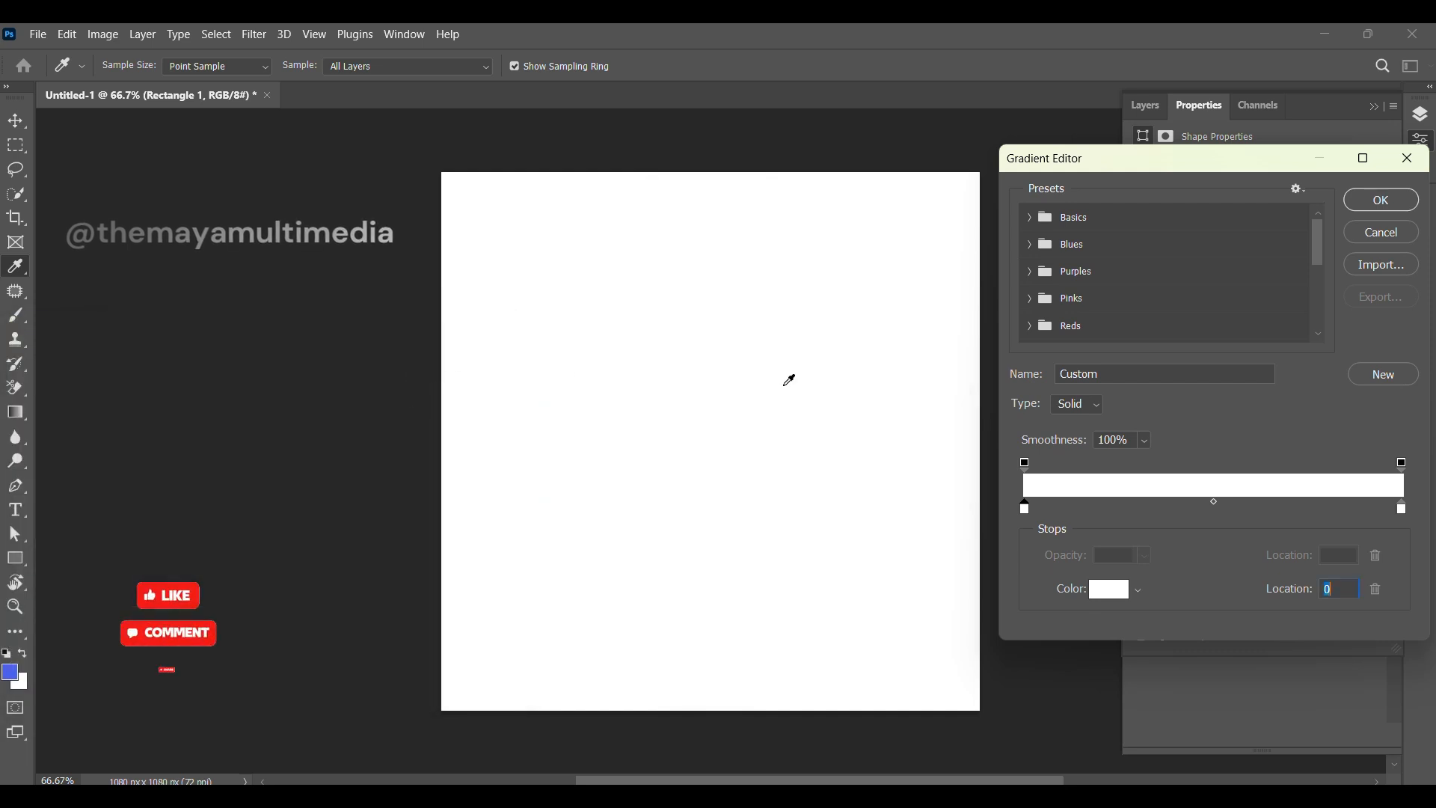
Step: Set the right color stop to light blue 65d4f0 and apply the edited gradient
double_click(1403, 509)
click(281, 482)
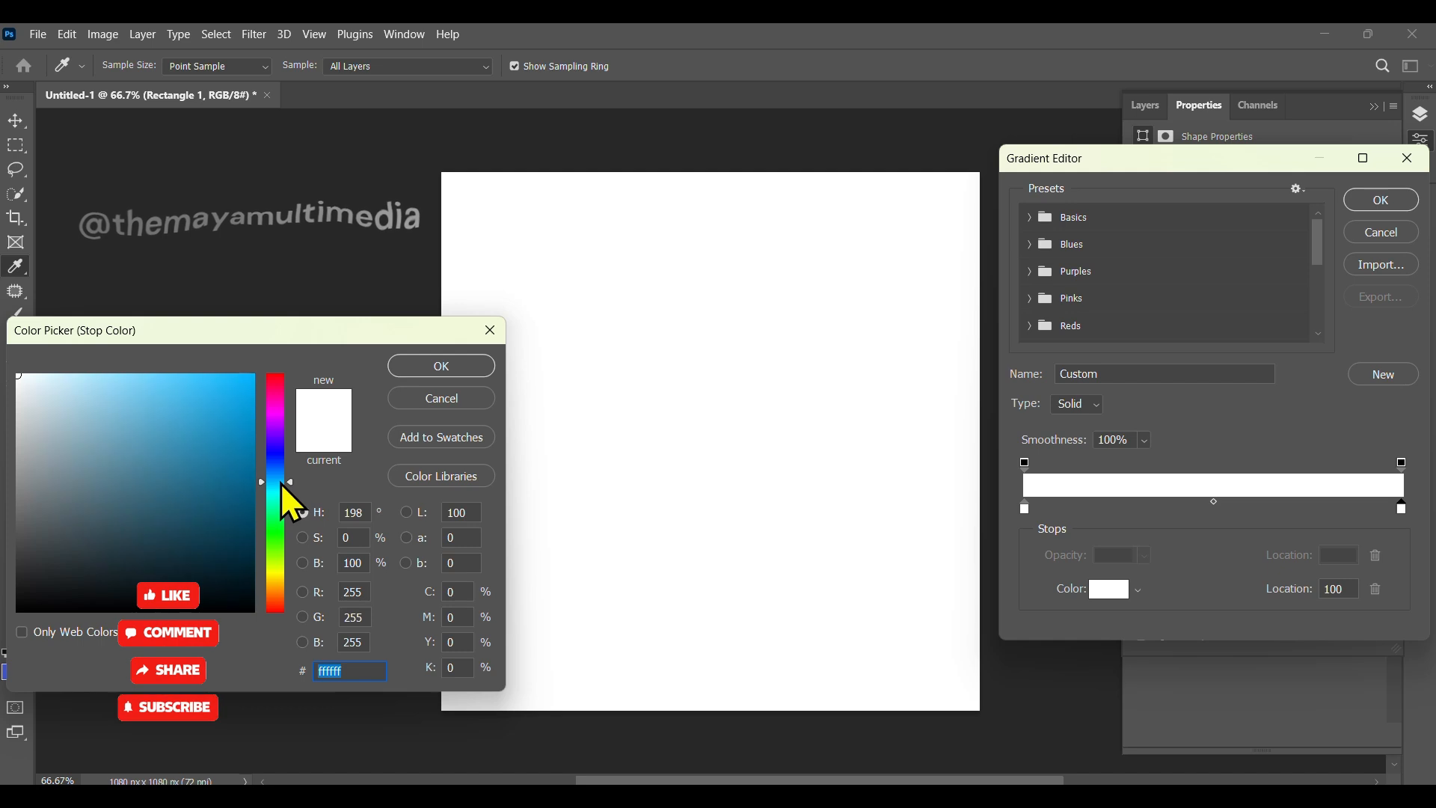
click(280, 491)
click(156, 387)
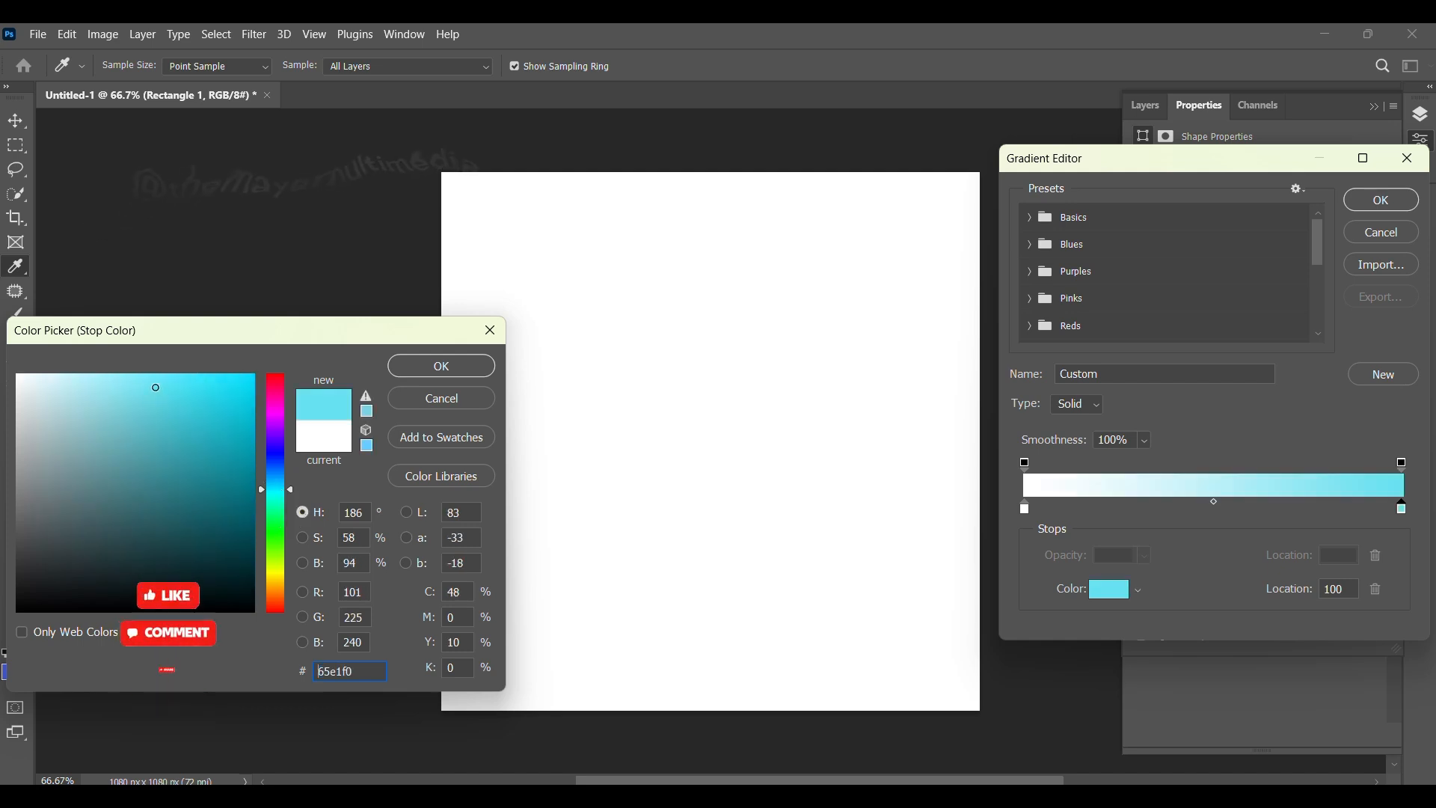
drag(281, 488, 285, 487)
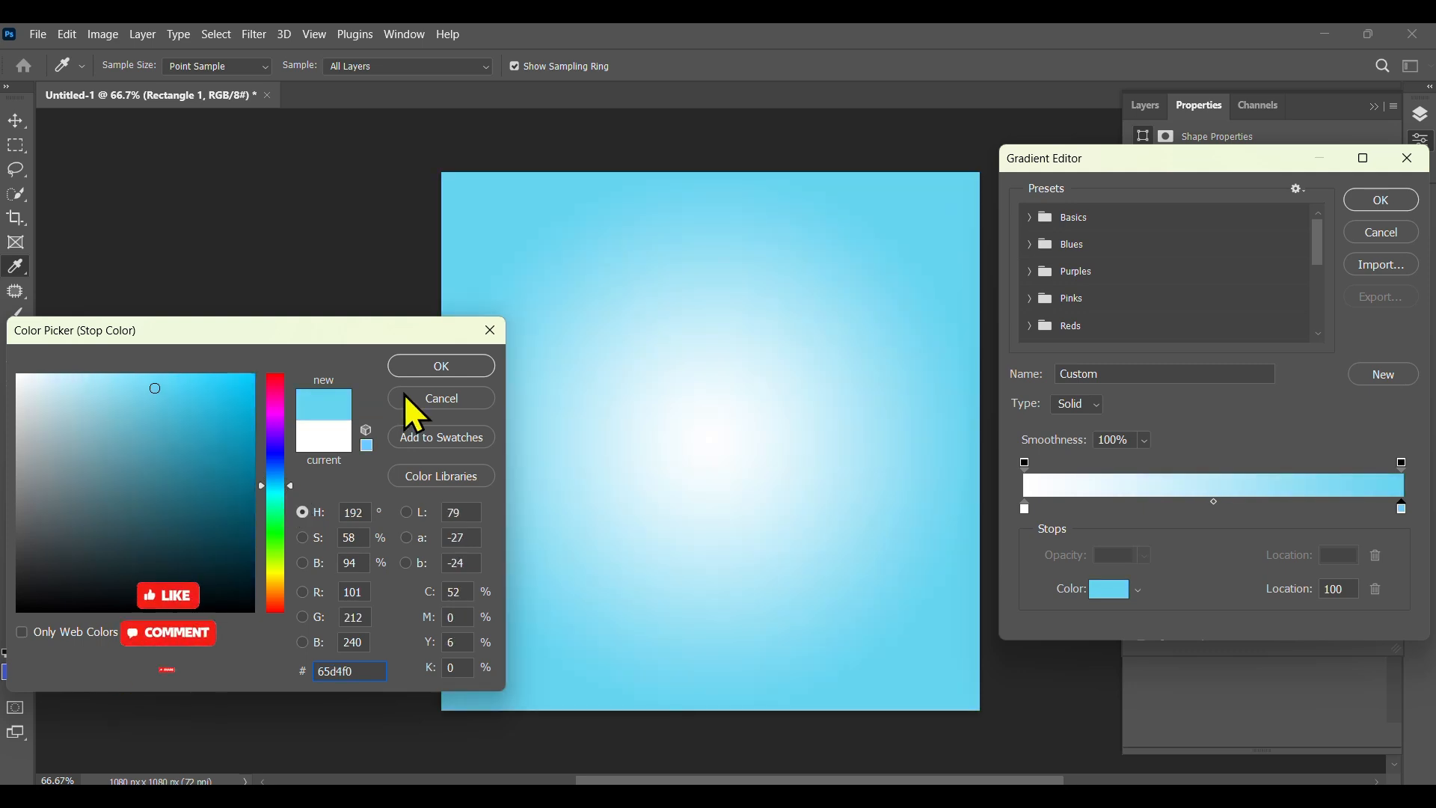
click(428, 364)
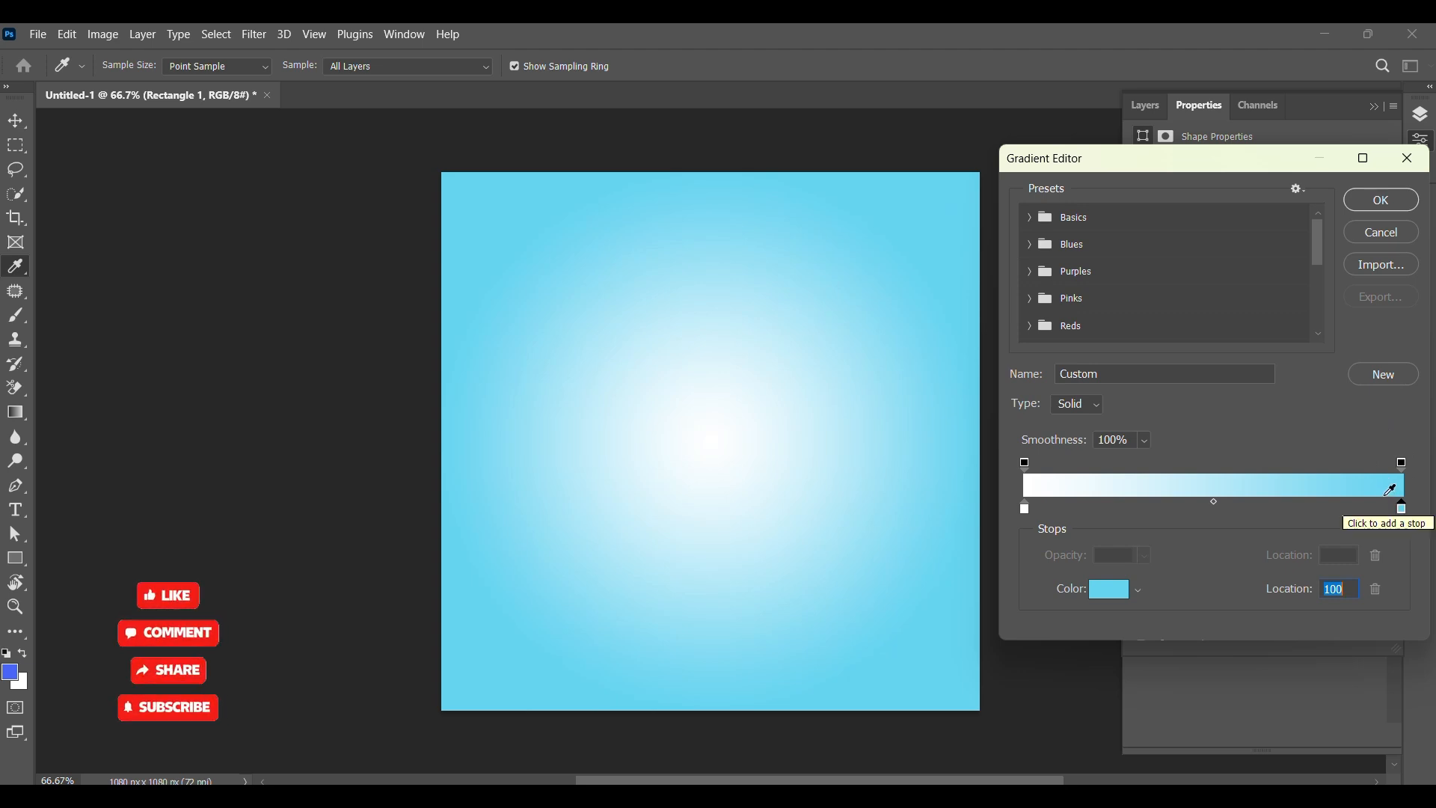
click(1384, 202)
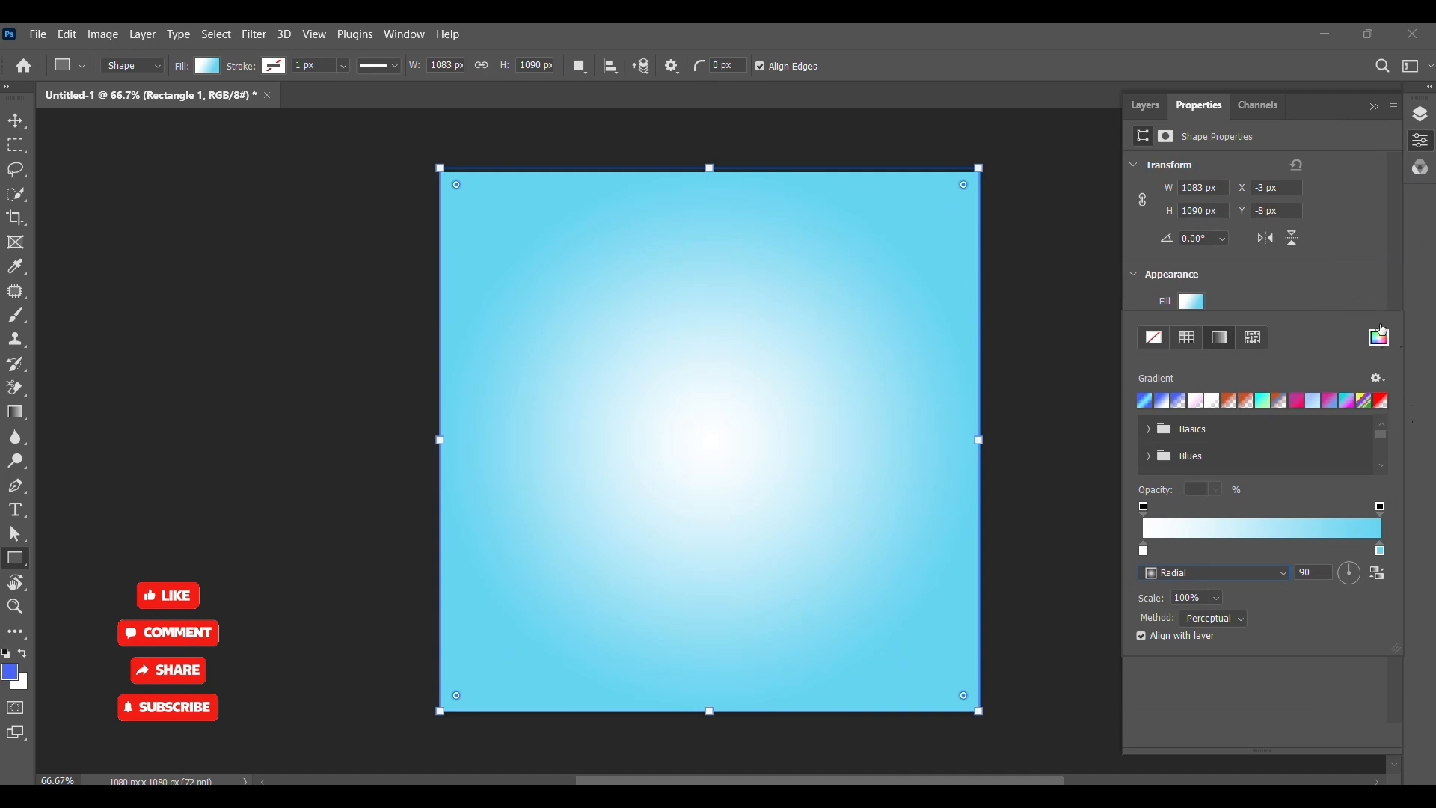
Step: Unlock the Background layer in the layers list
click(1141, 110)
click(1141, 111)
click(15, 121)
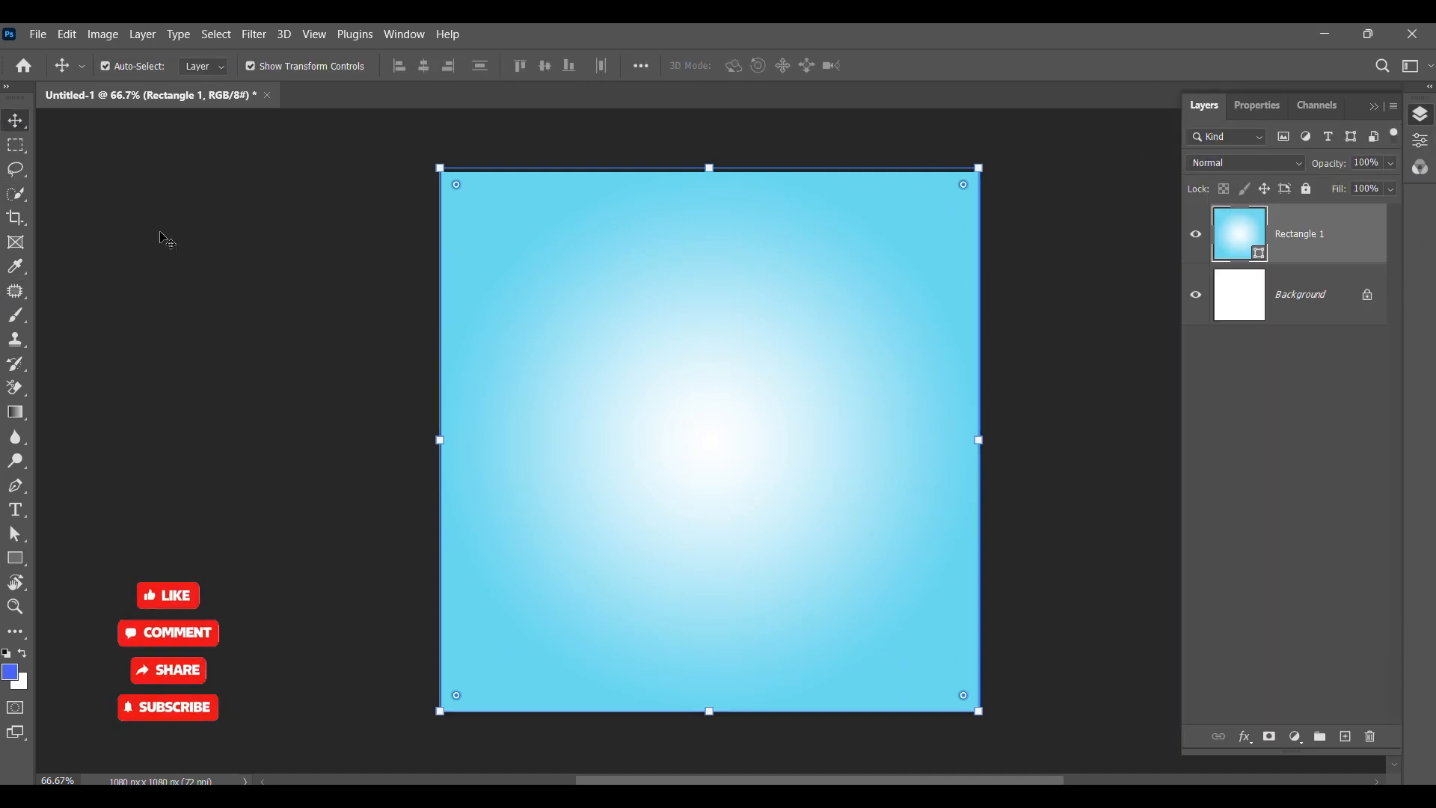
click(160, 237)
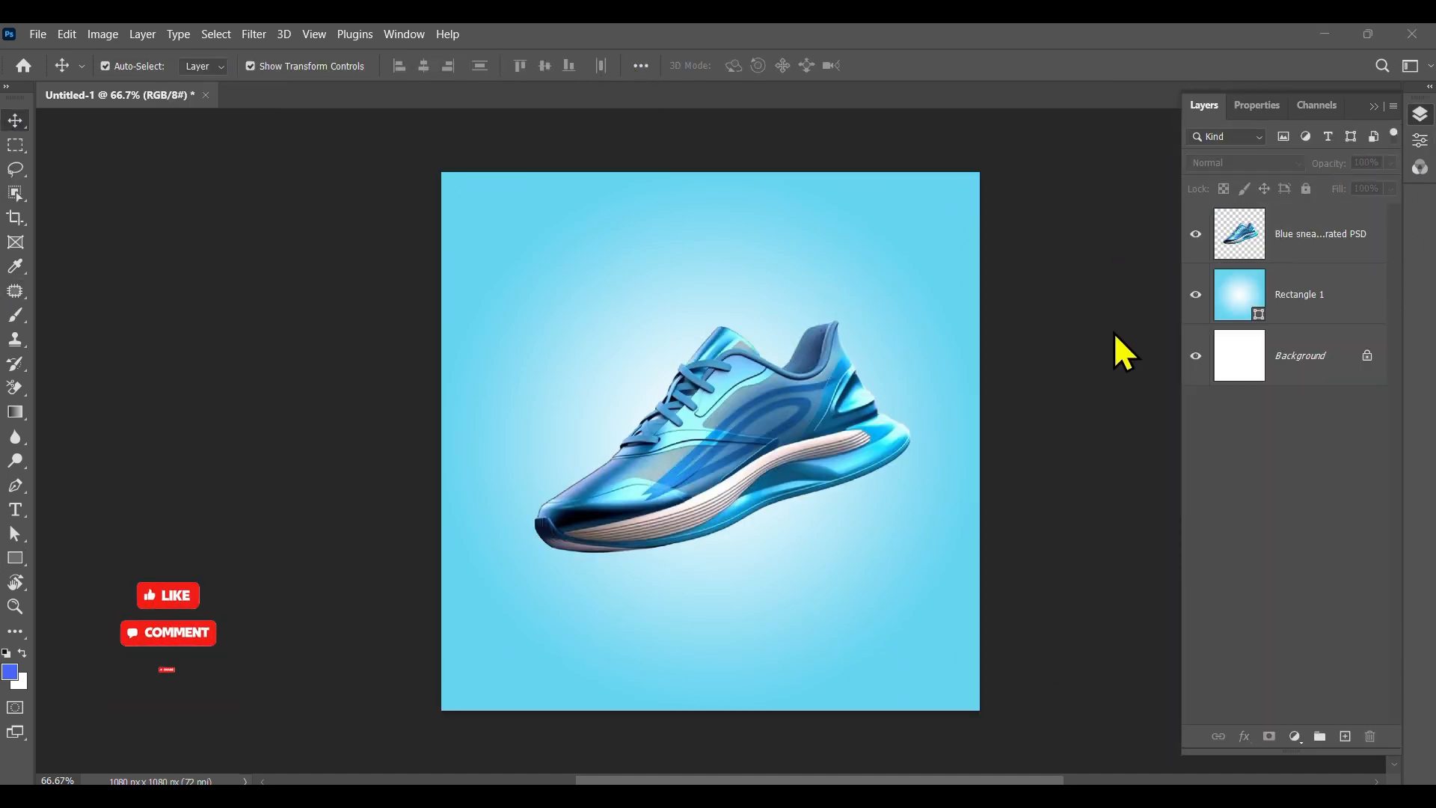
click(1367, 356)
click(1338, 429)
Step: Enlarge, rotate and reposition the sneaker image so it fills the upper canvas, then commit the transform
click(718, 423)
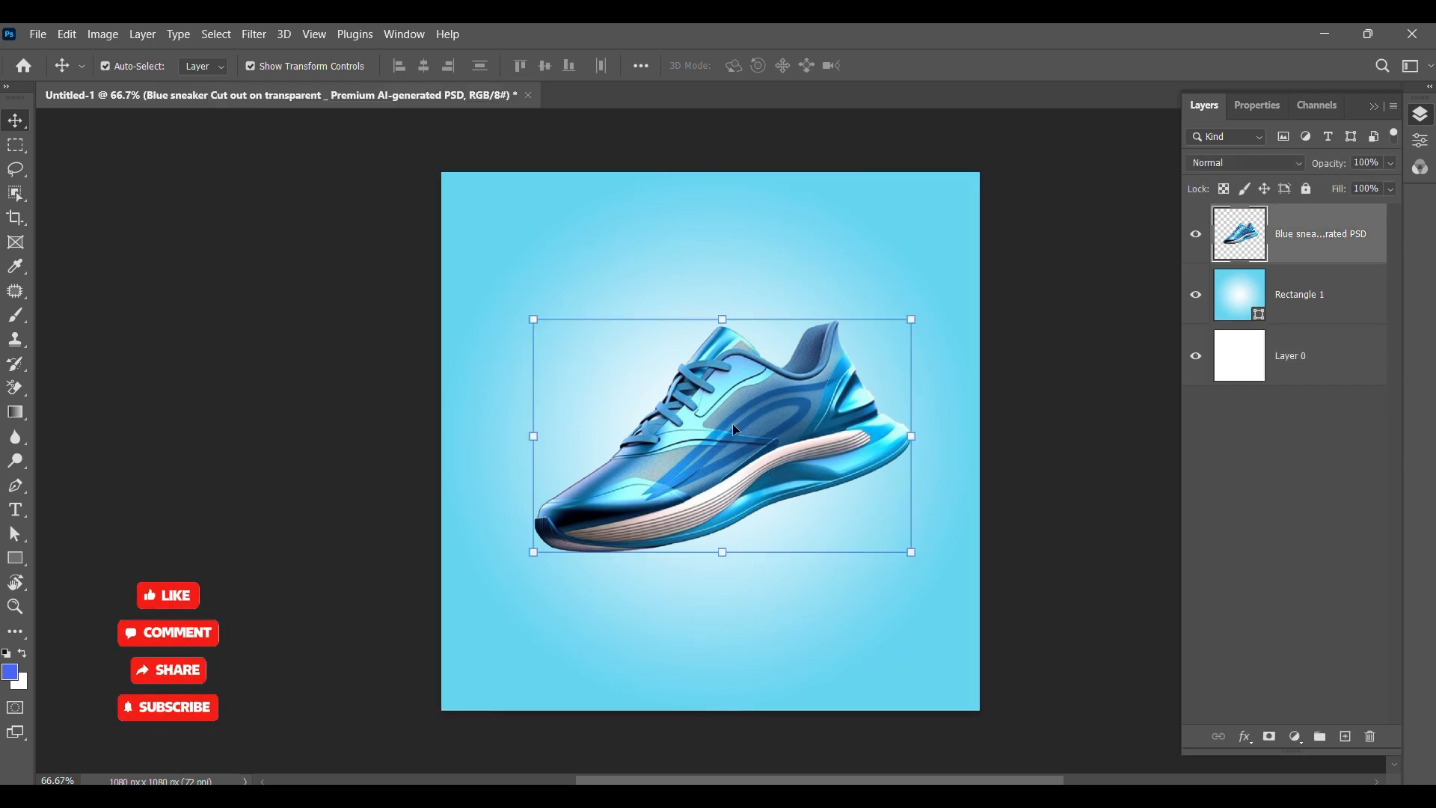
drag(724, 303, 721, 244)
drag(982, 570, 1004, 416)
mouse_move(705, 478)
mouse_down()
mouse_move(695, 497)
mouse_move(728, 487)
mouse_up()
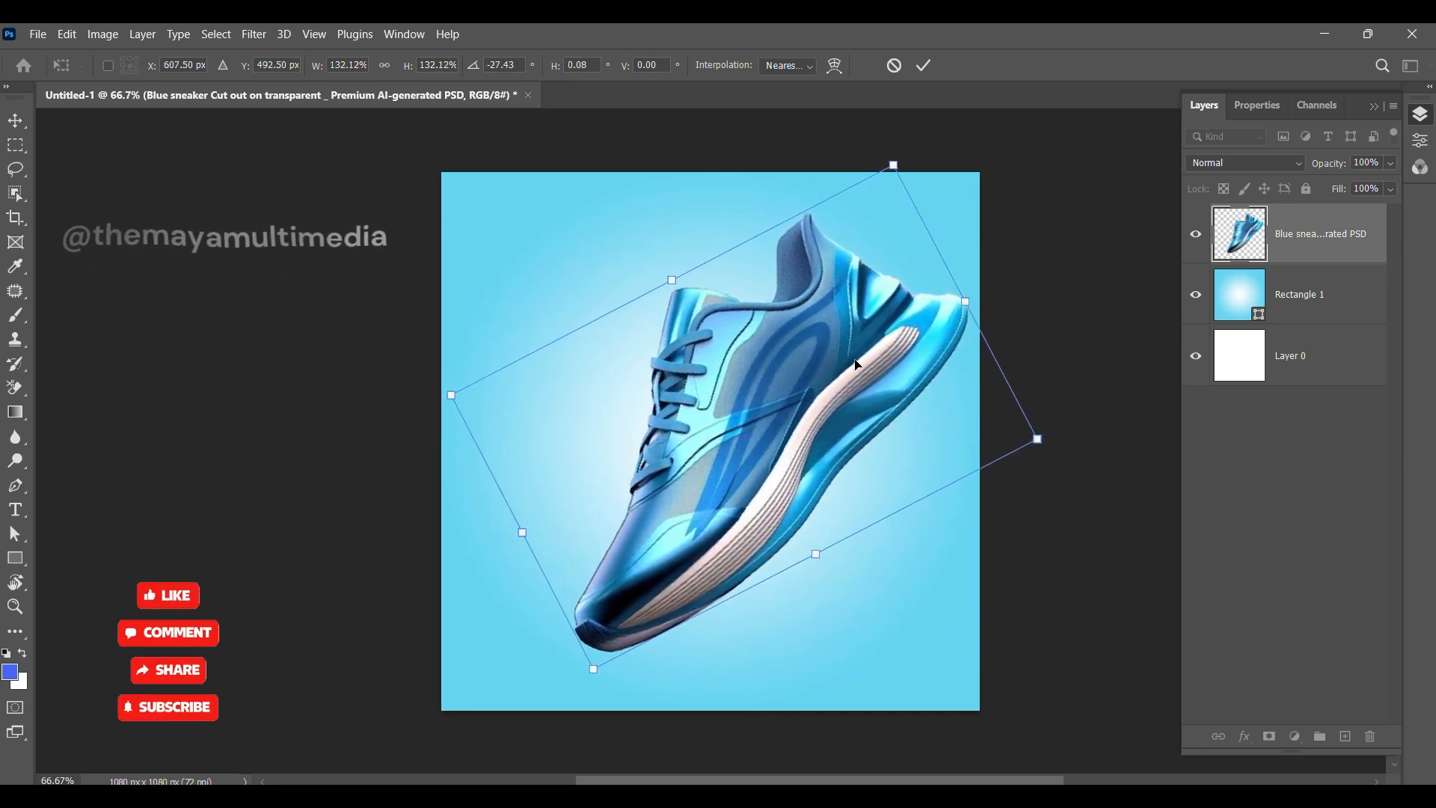
click(923, 67)
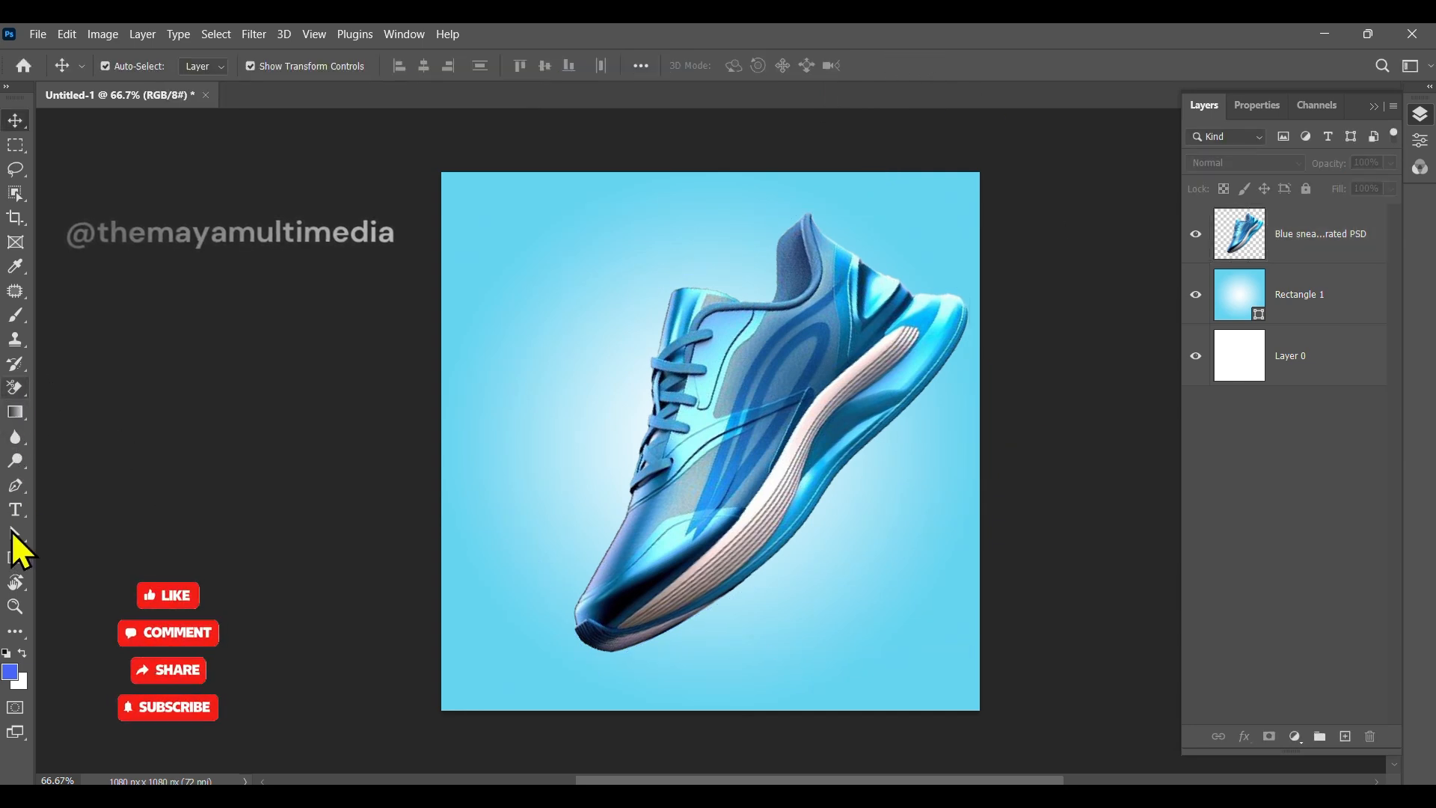
Step: Draw a rectangle about 972 × 110 px across the bottom of the canvas
click(15, 558)
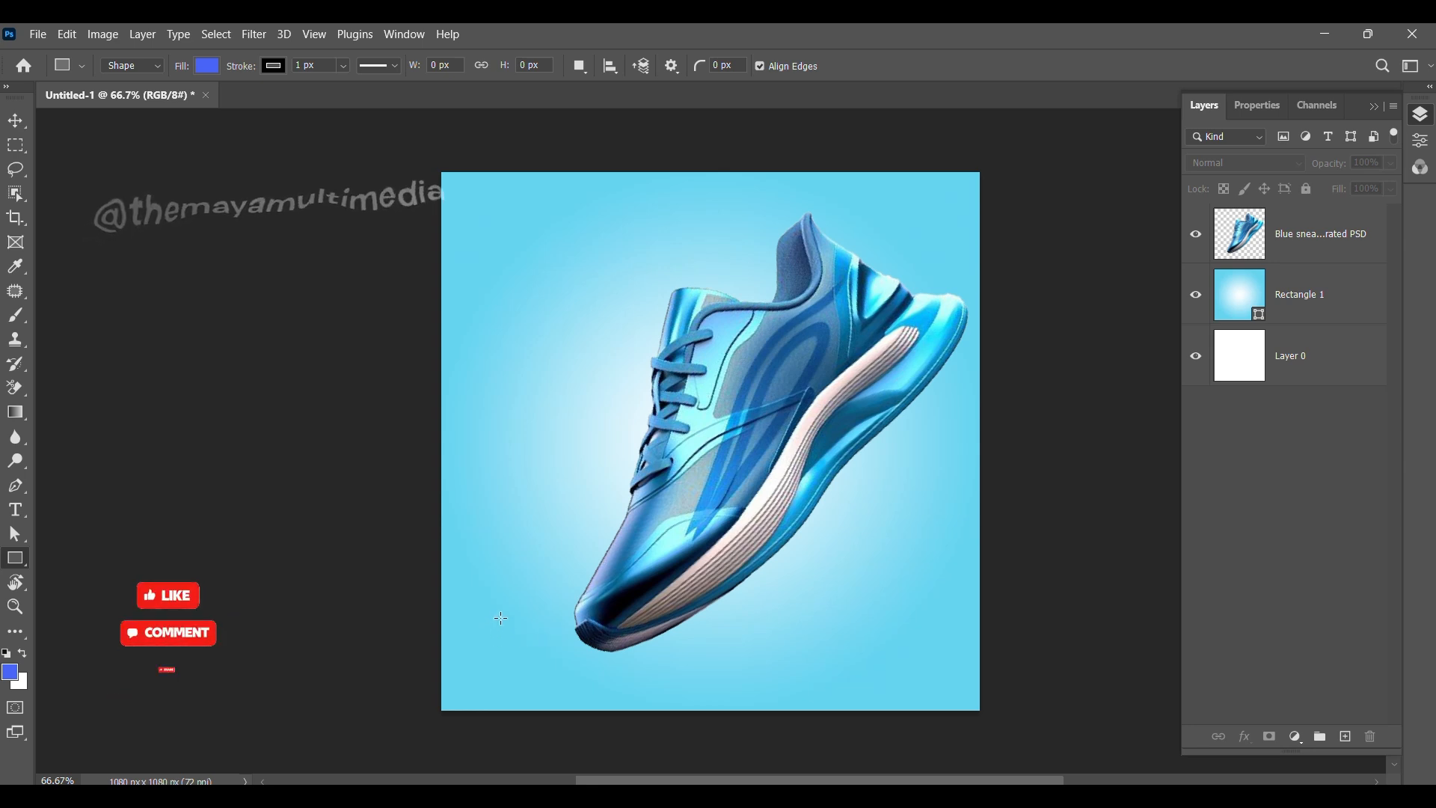
mouse_move(458, 648)
mouse_down()
mouse_move(675, 703)
mouse_move(961, 703)
mouse_move(942, 701)
mouse_up()
Step: Fill the bottom bar white and round its corners to a 55 px radius
click(1190, 328)
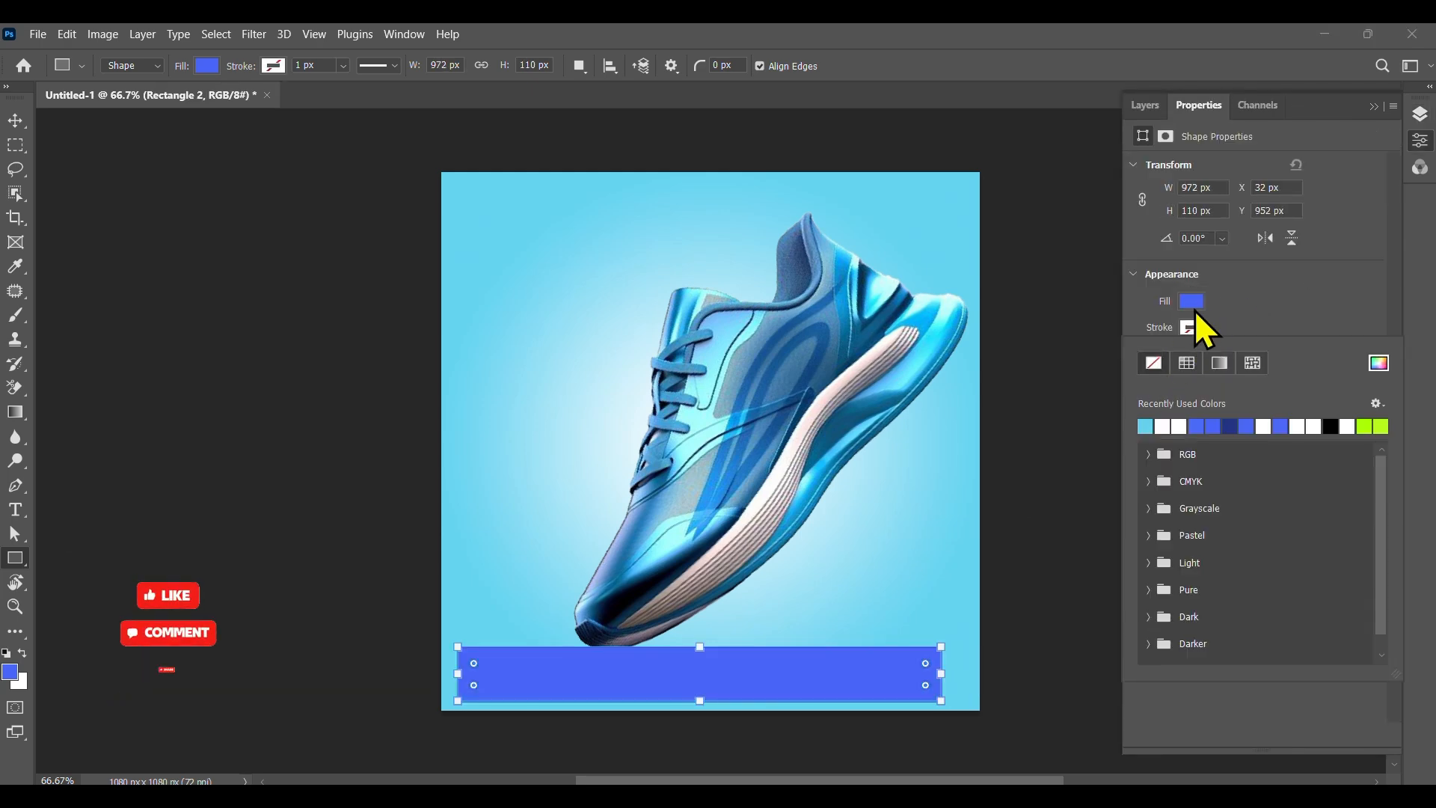
click(1194, 300)
click(1164, 395)
click(1259, 301)
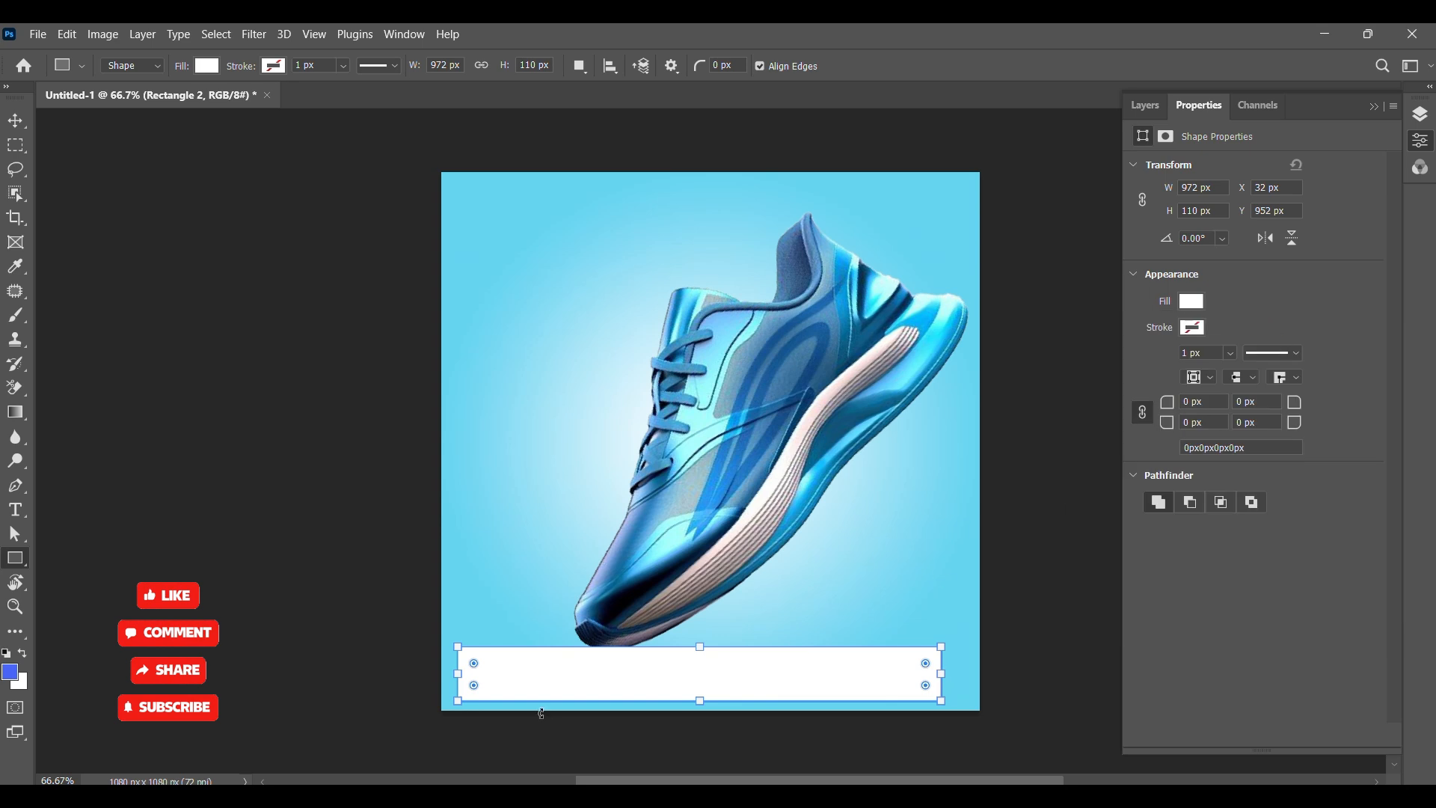
drag(475, 663, 703, 660)
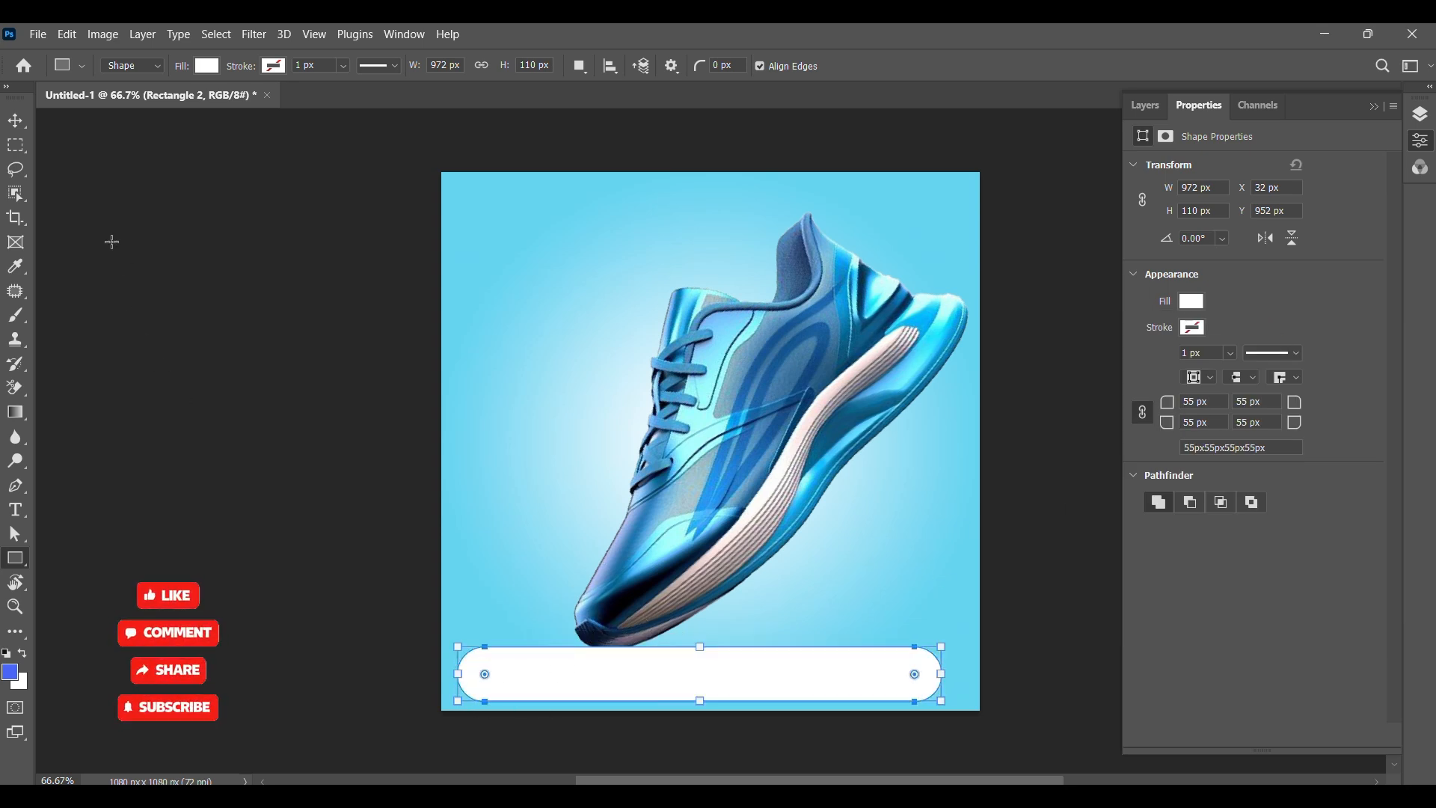
Step: Move the white bar's layer below the sneaker layer and nudge the sneaker slightly into place
click(16, 120)
click(750, 603)
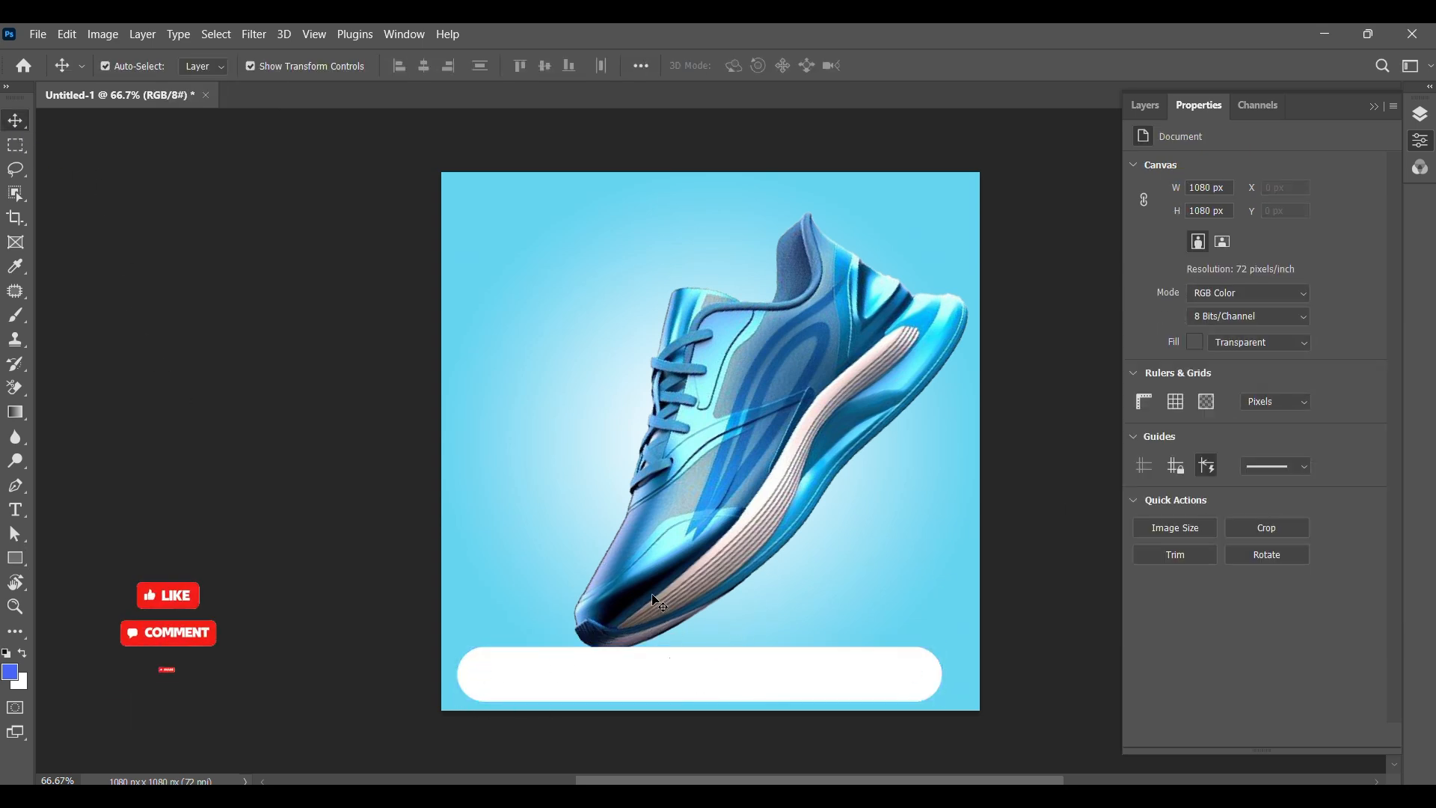
click(680, 678)
click(1142, 106)
drag(1301, 234, 1295, 314)
drag(635, 607, 629, 597)
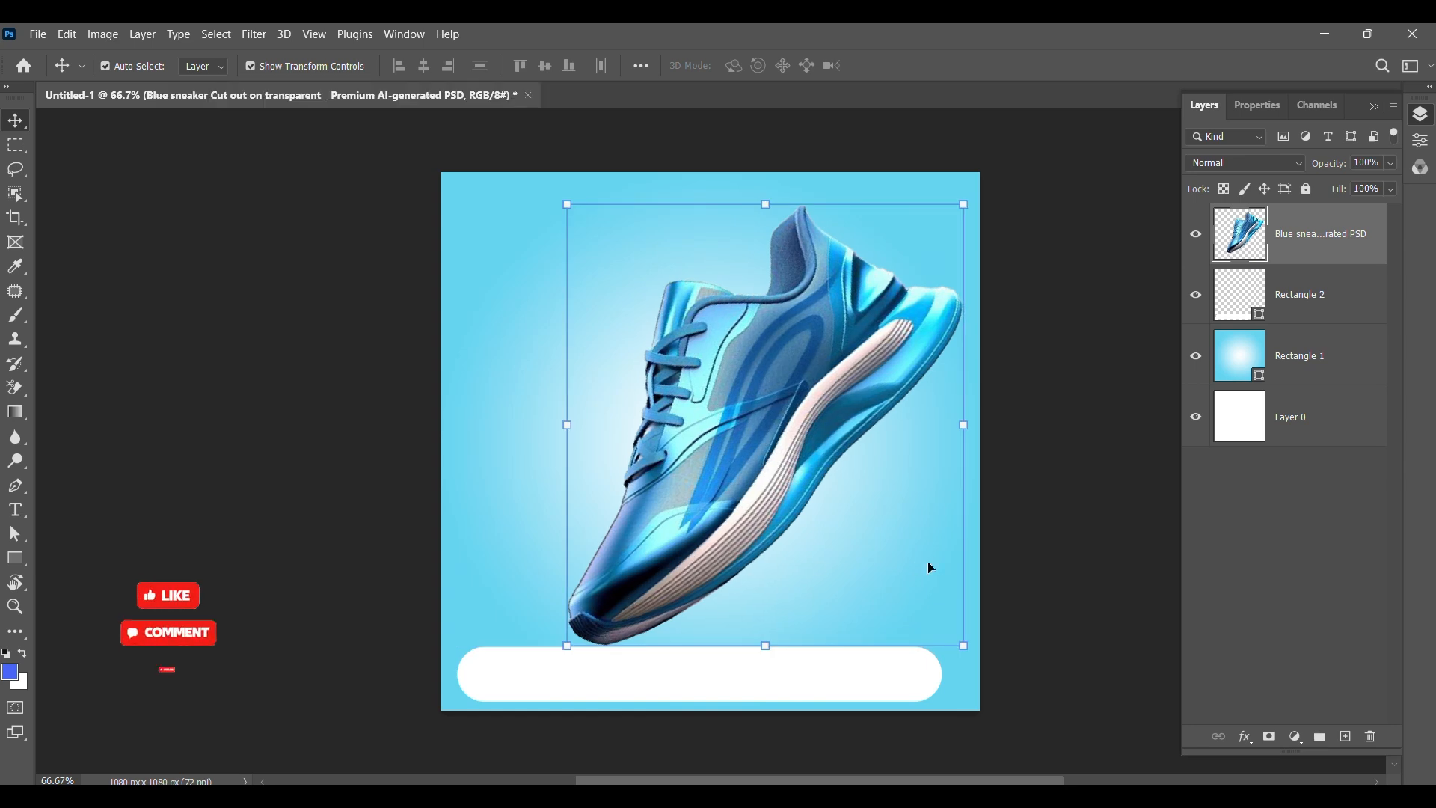
click(1129, 490)
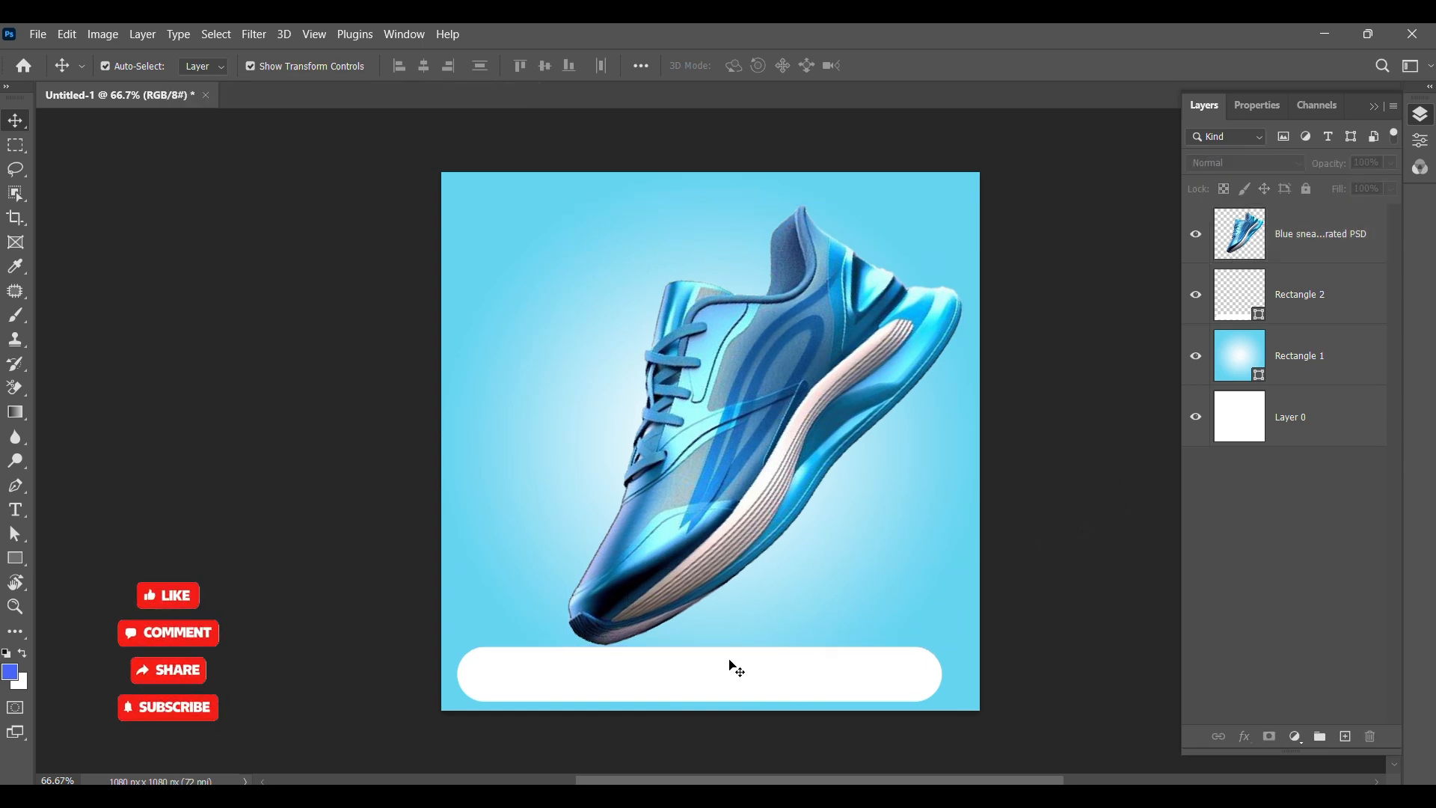
Step: Open the Layer Style dialog for the sneaker layer
click(909, 340)
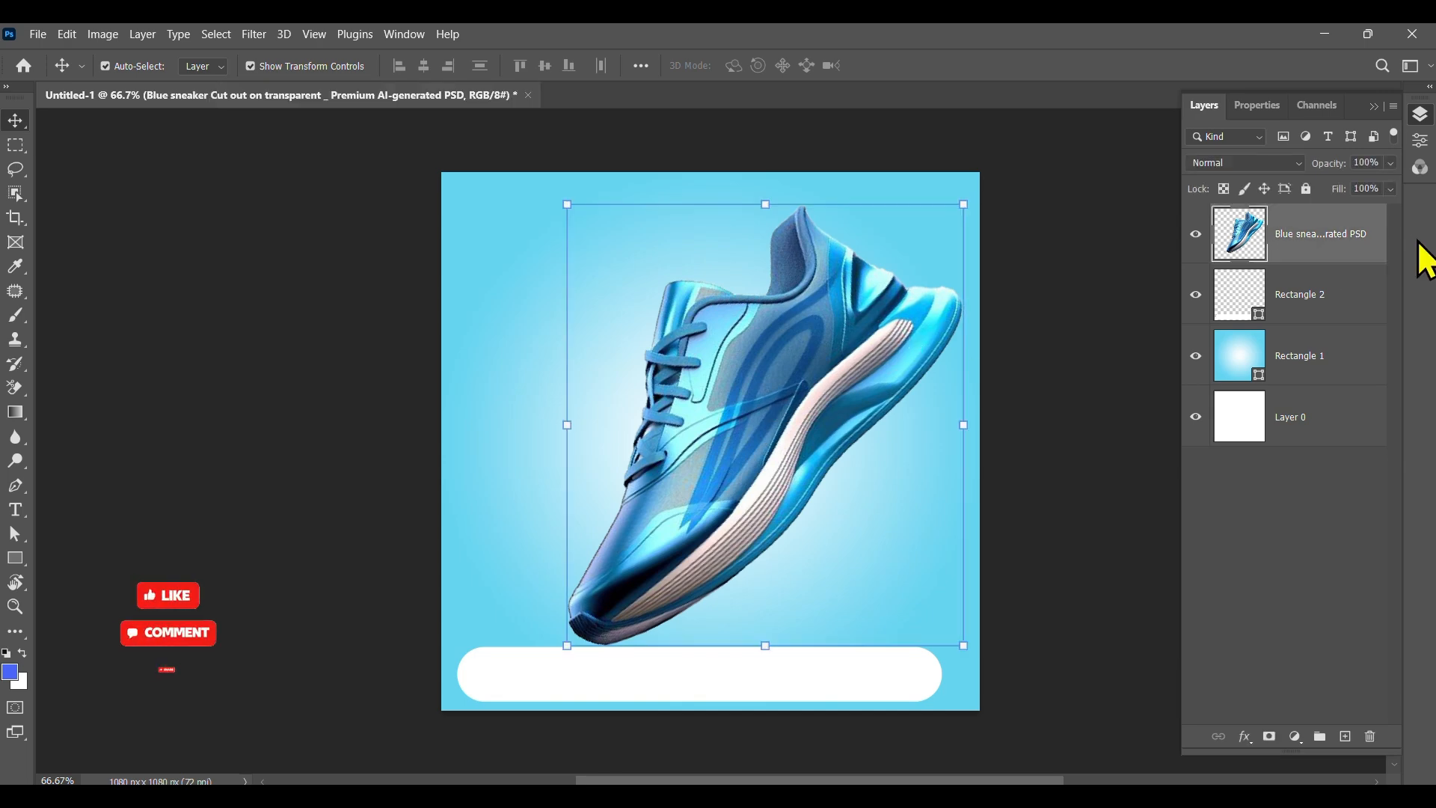
right_click(1342, 236)
click(1137, 41)
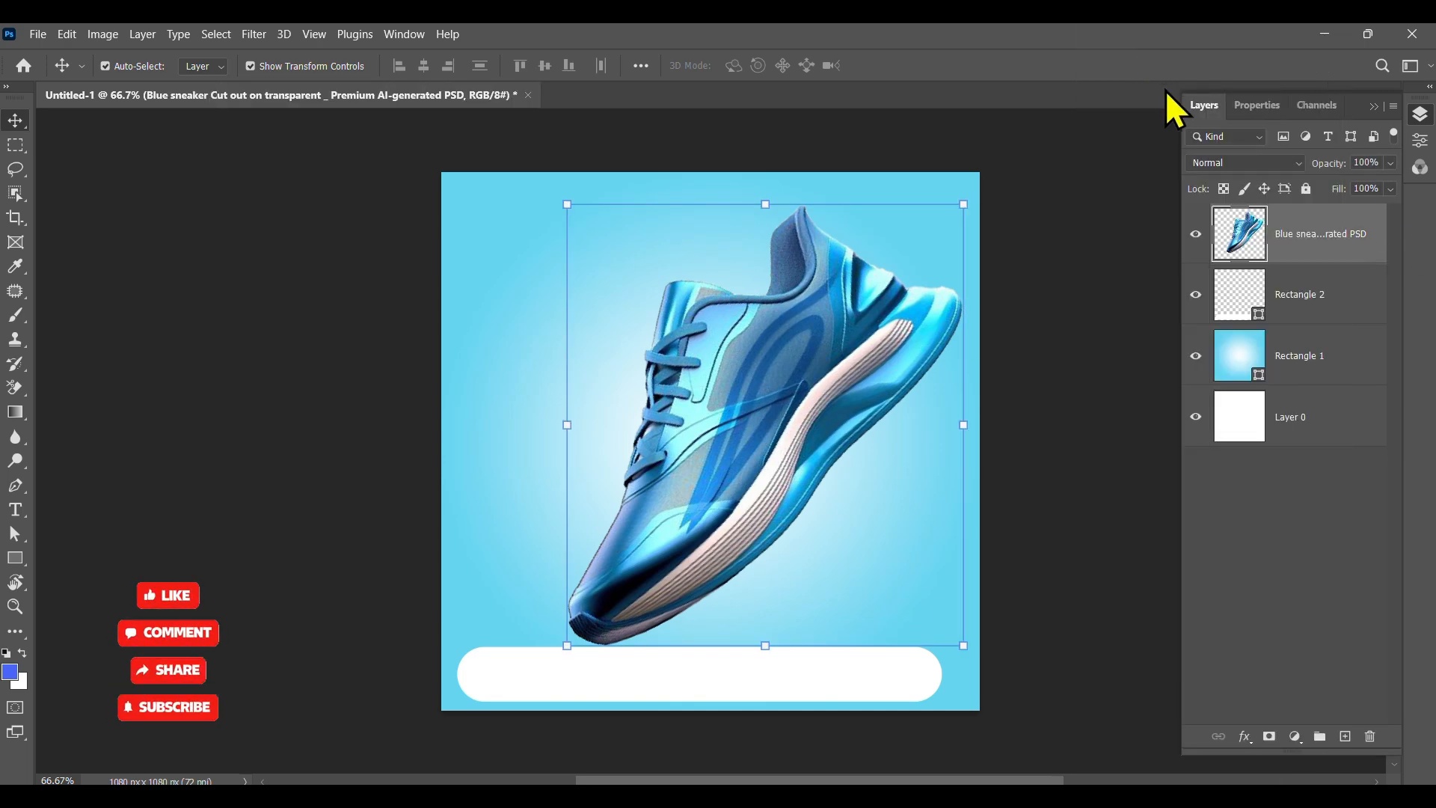
double_click(1236, 216)
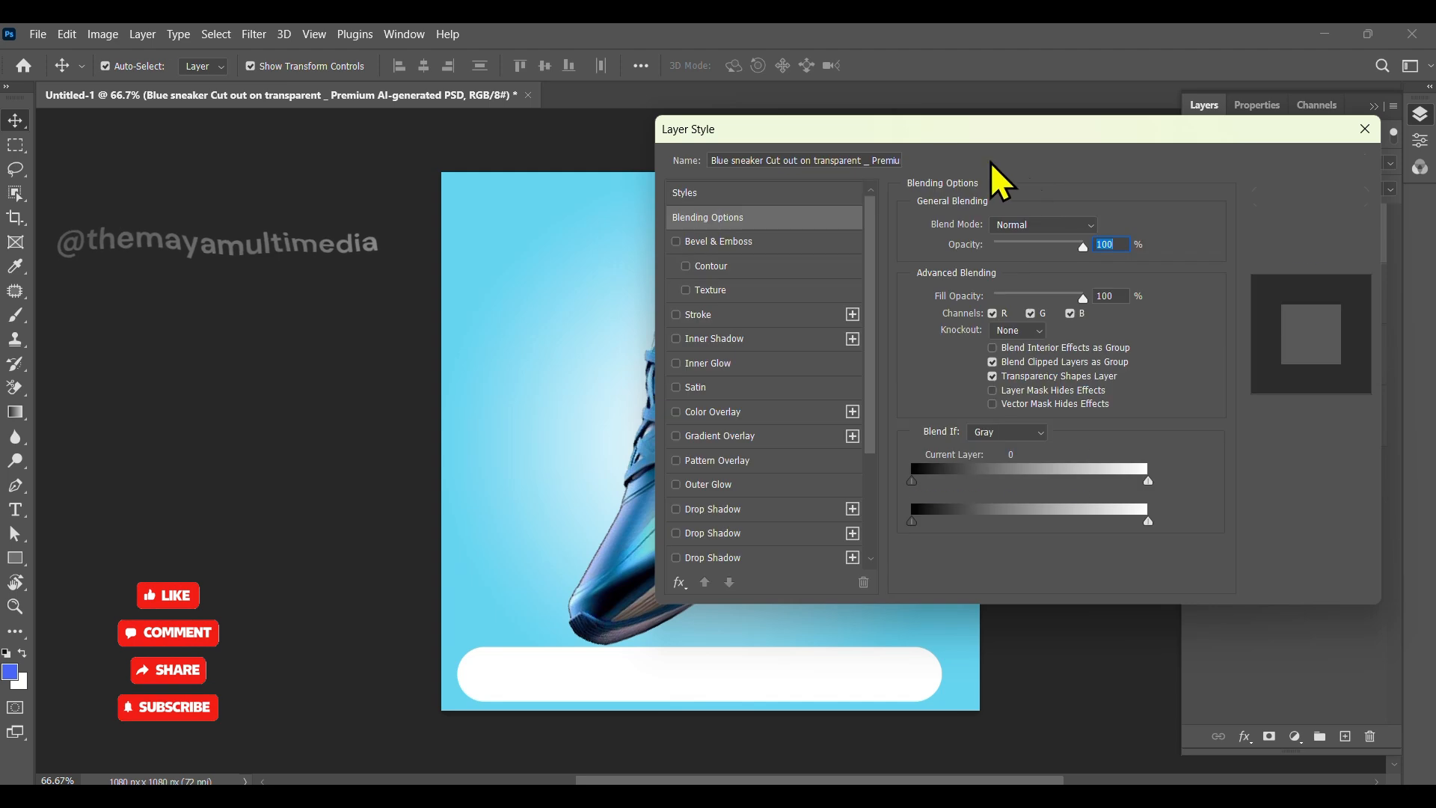
drag(904, 132, 1031, 131)
drag(450, 397, 210, 402)
drag(911, 132, 890, 133)
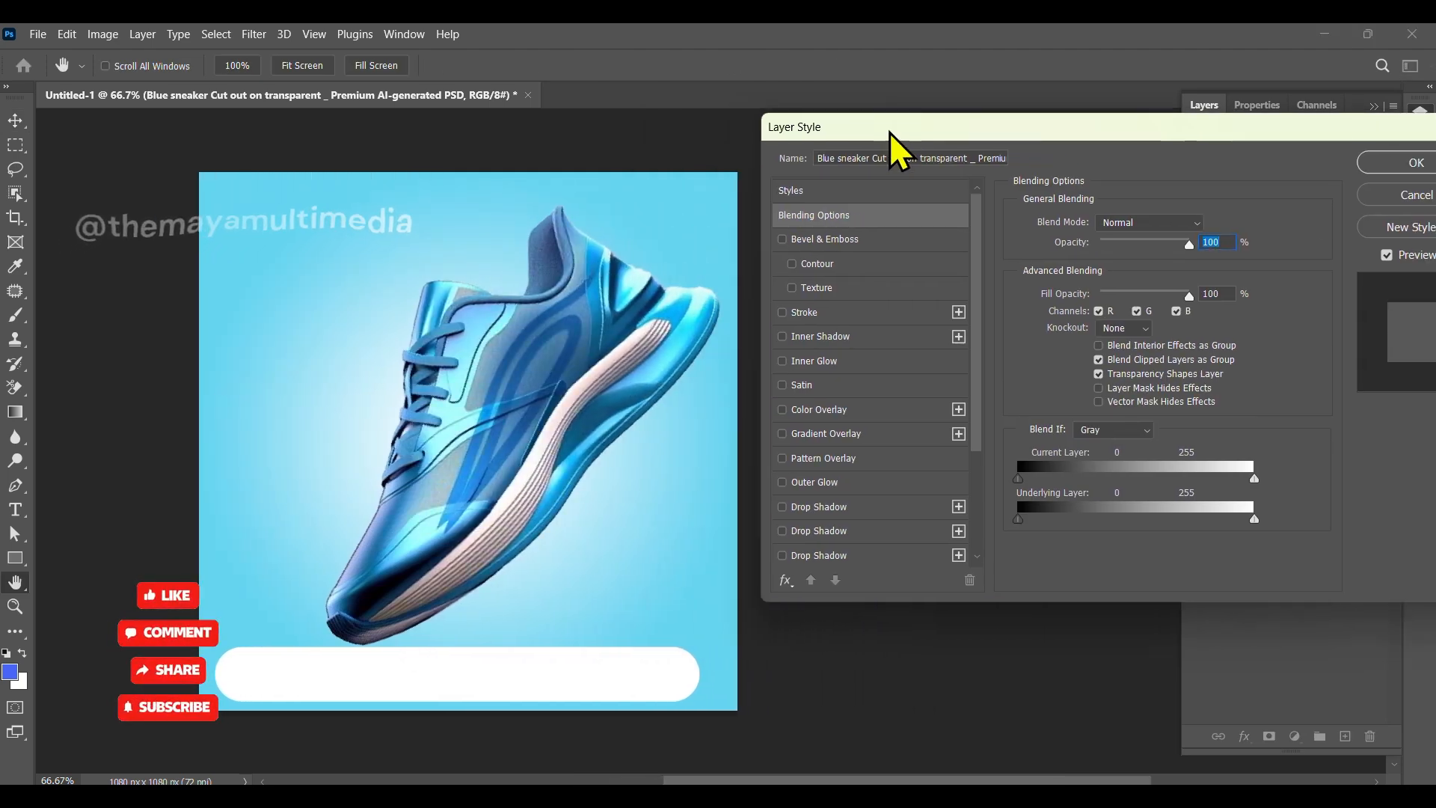
Step: Enable Inner Glow and set its color to a light blue sampled from the background
click(868, 362)
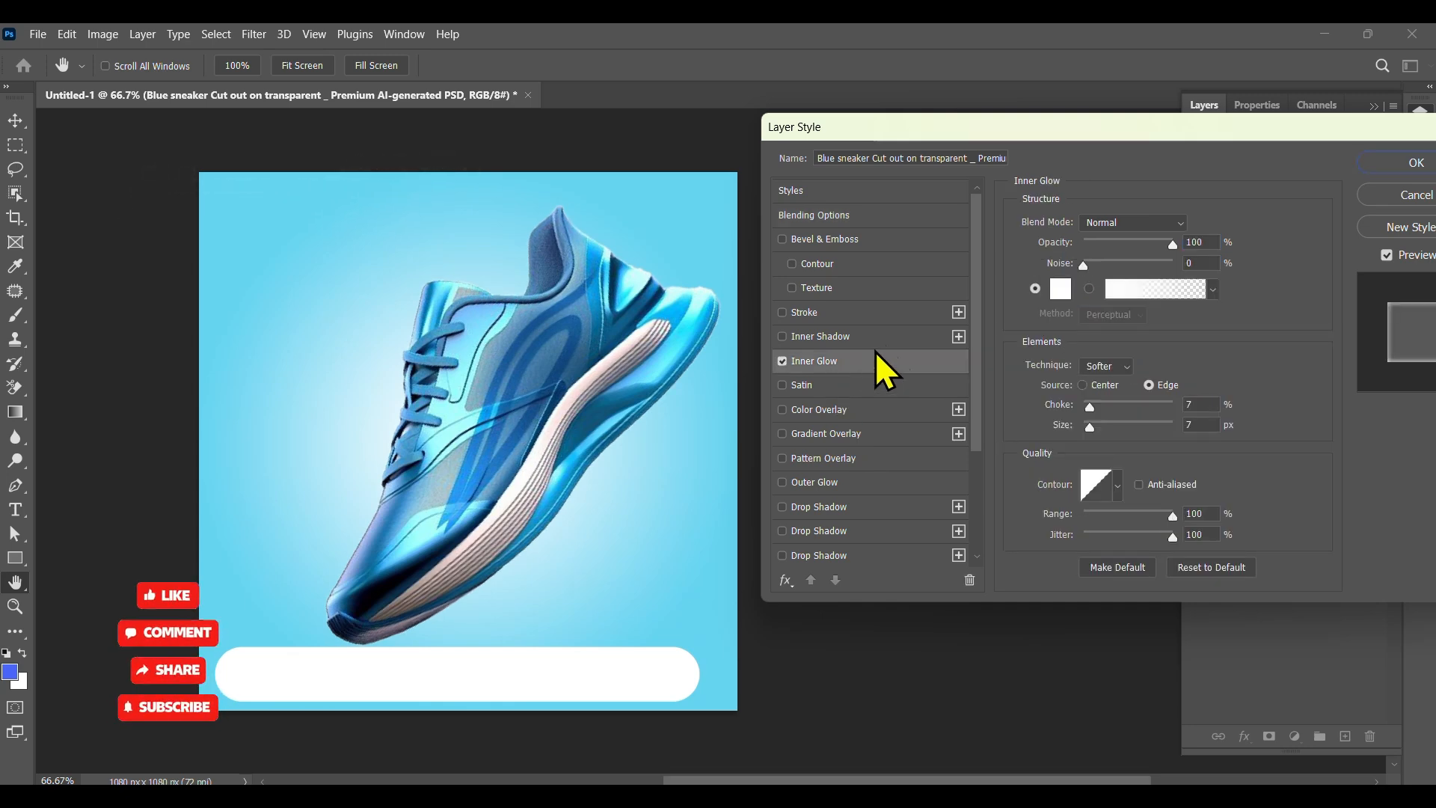
click(1070, 289)
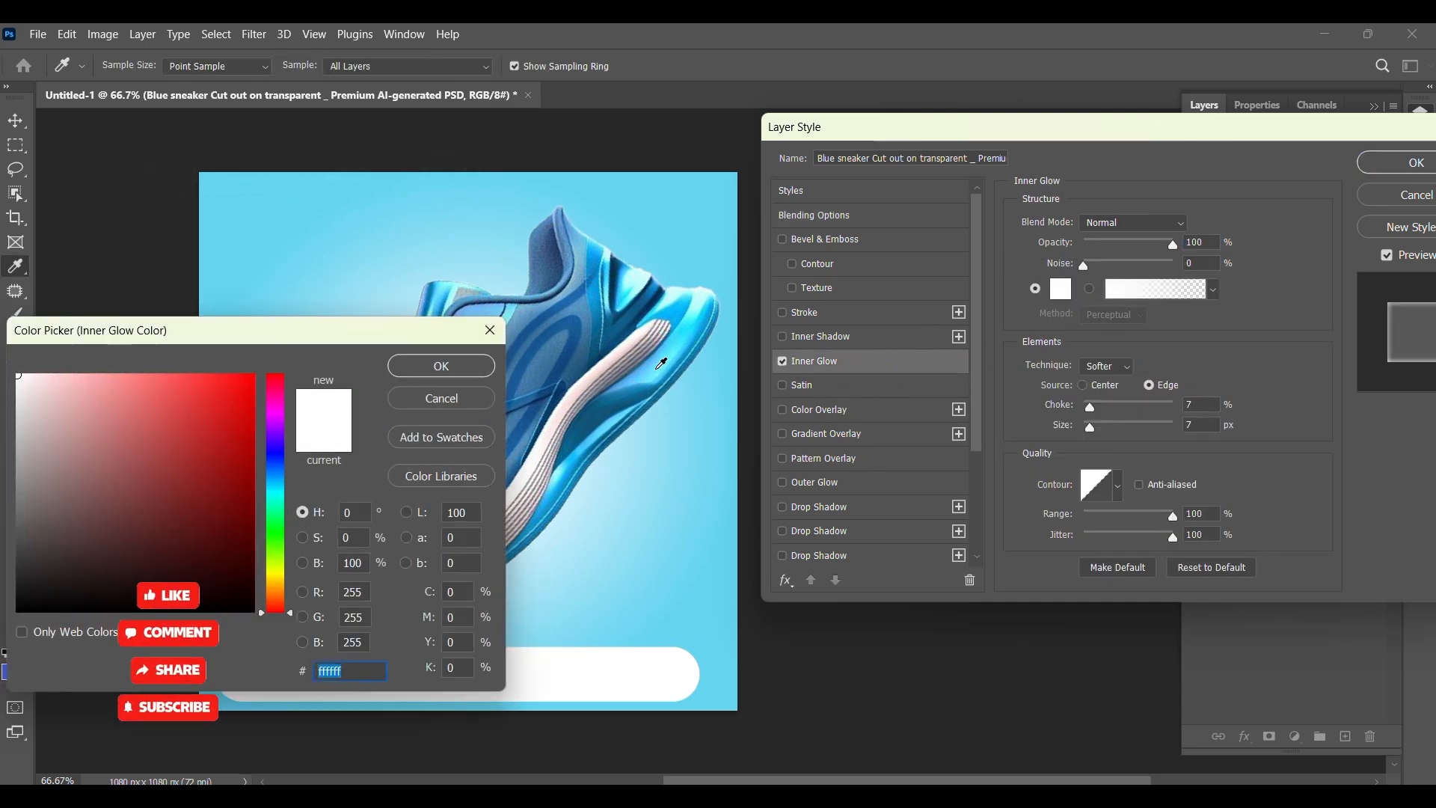
click(660, 364)
click(440, 368)
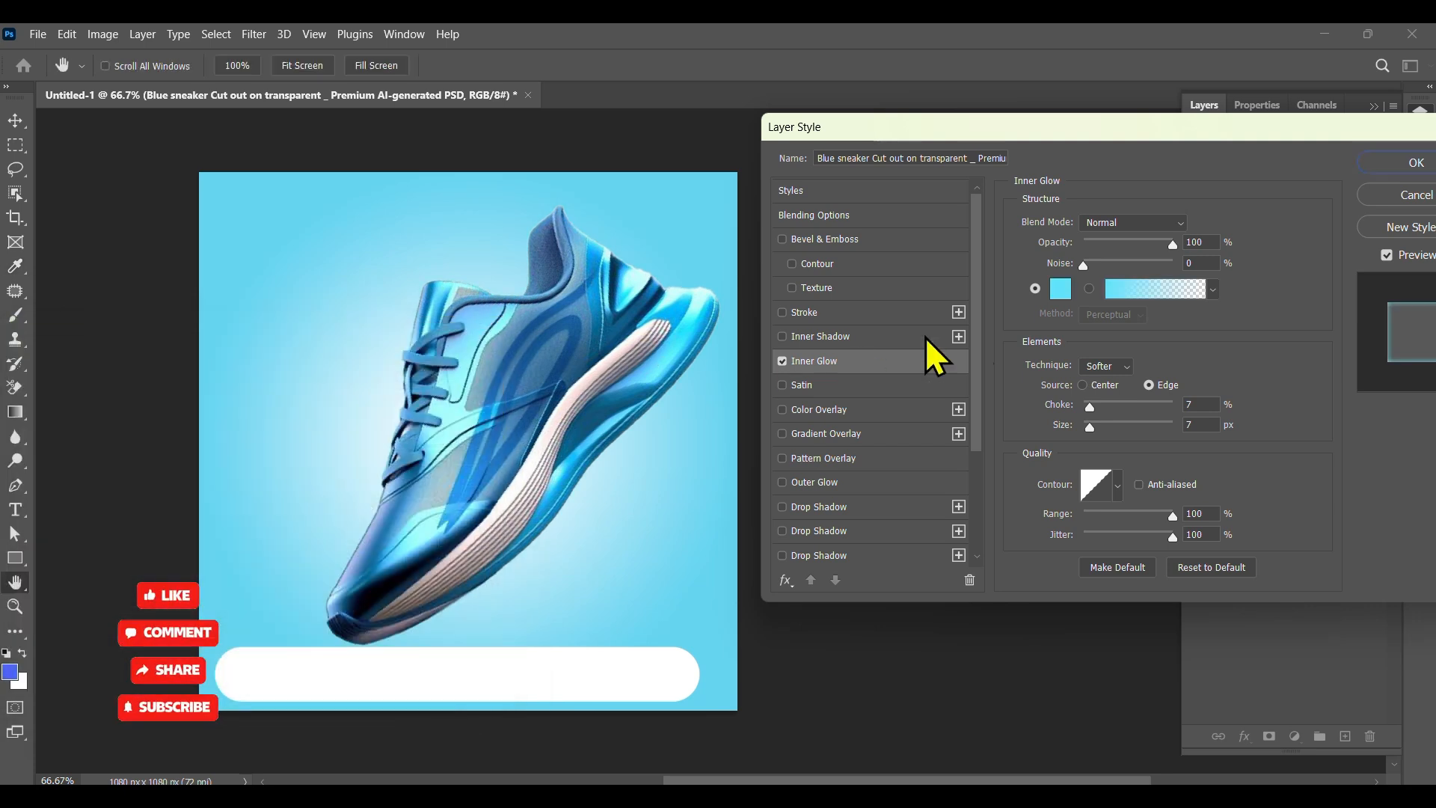
Step: Set the Inner Glow choke to 20% and size to 43 px
drag(1089, 406, 1102, 427)
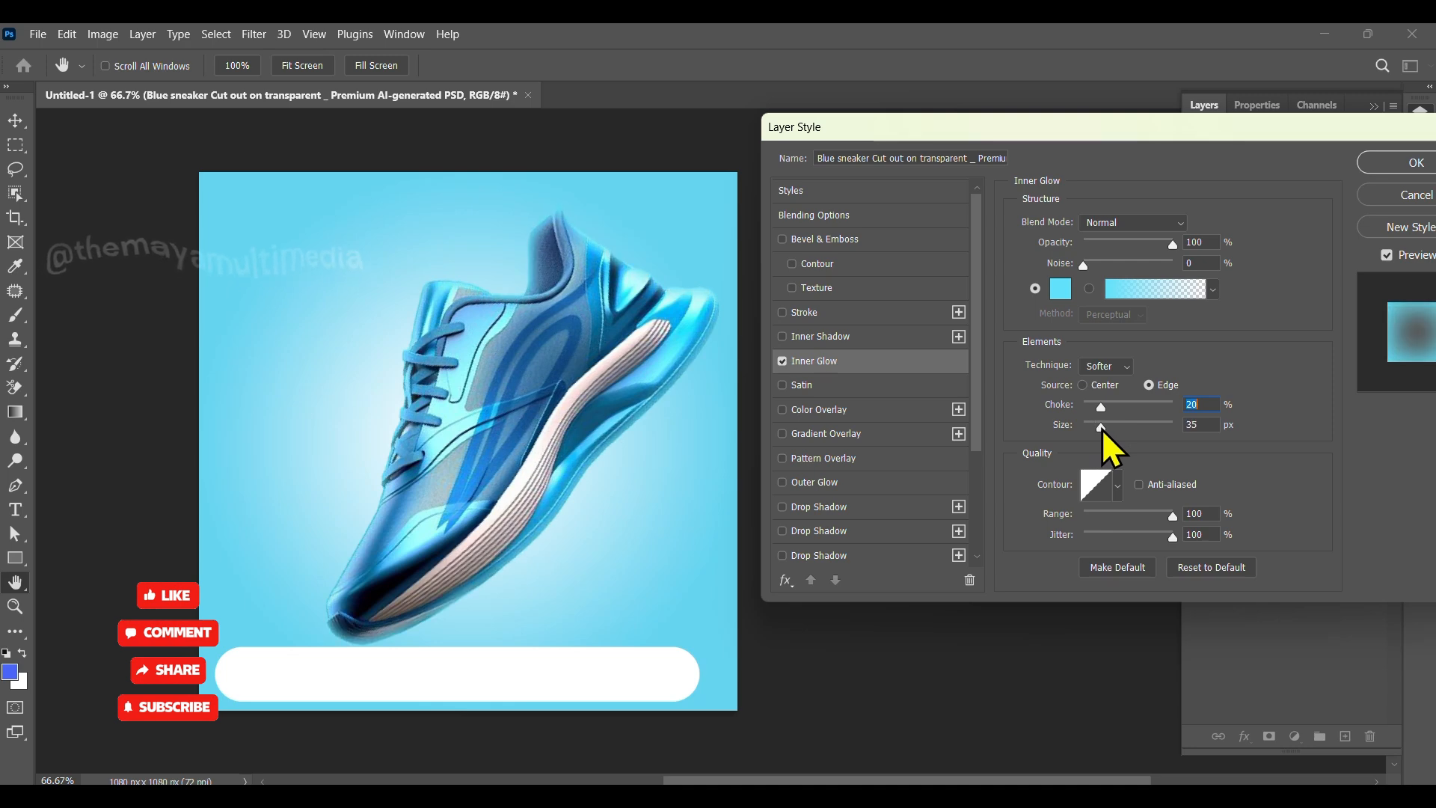
Step: Enable Outer Glow with a white color, 38% spread and 73 px size, and apply the layer style
click(843, 484)
click(1061, 289)
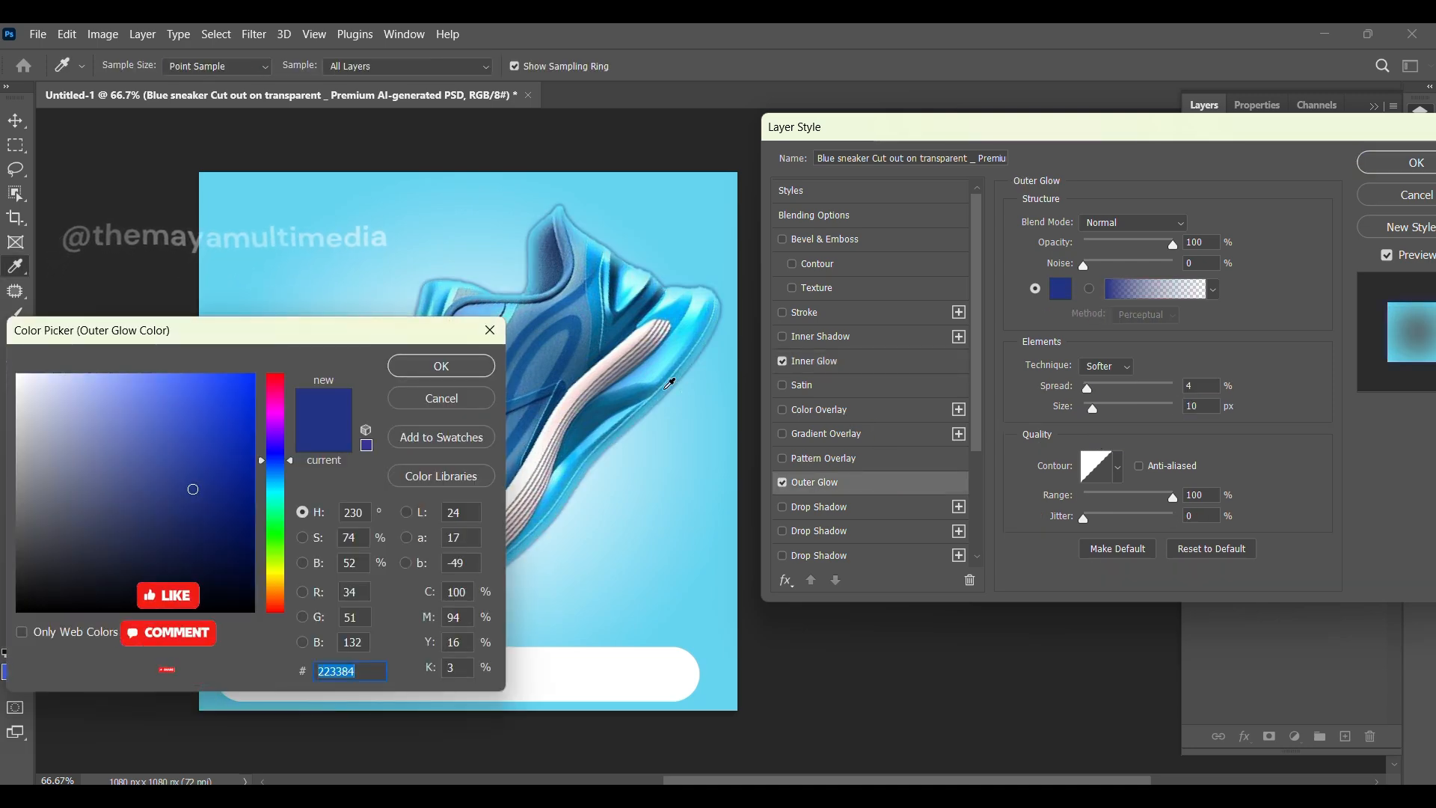
click(666, 378)
click(166, 388)
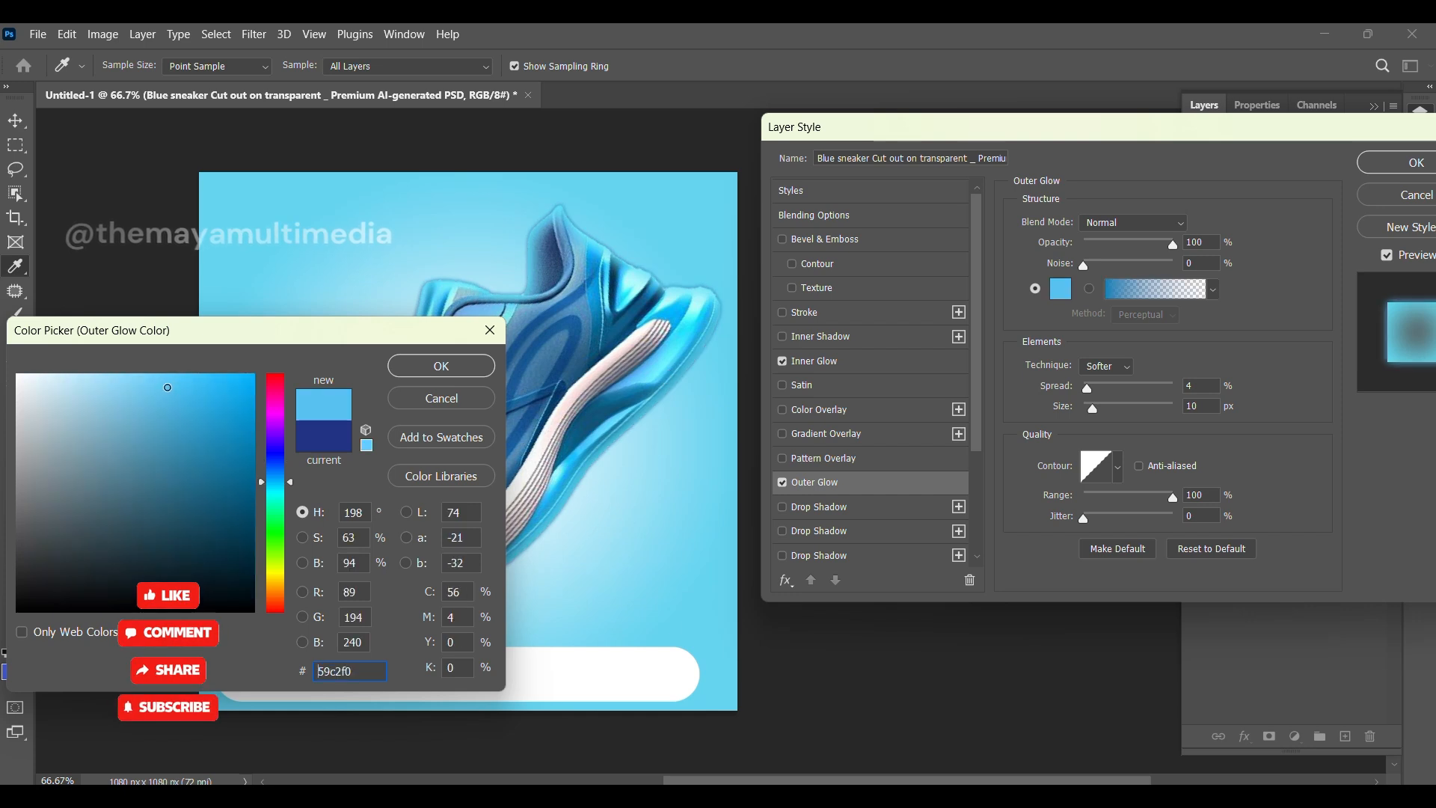
drag(283, 483, 283, 485)
drag(23, 381, 18, 375)
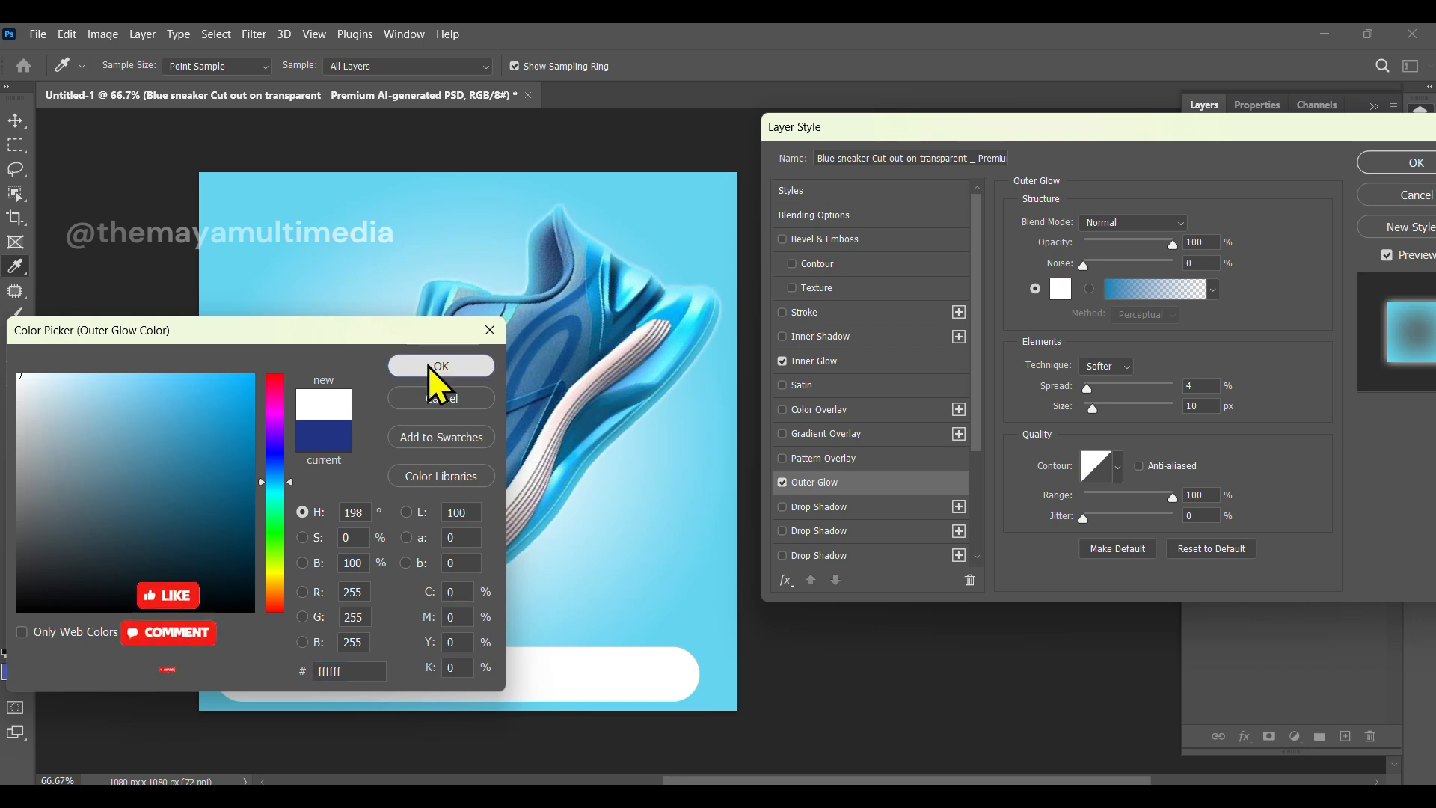
click(429, 367)
mouse_move(1098, 414)
mouse_down()
mouse_move(1090, 389)
mouse_move(1120, 394)
mouse_move(1116, 412)
mouse_up()
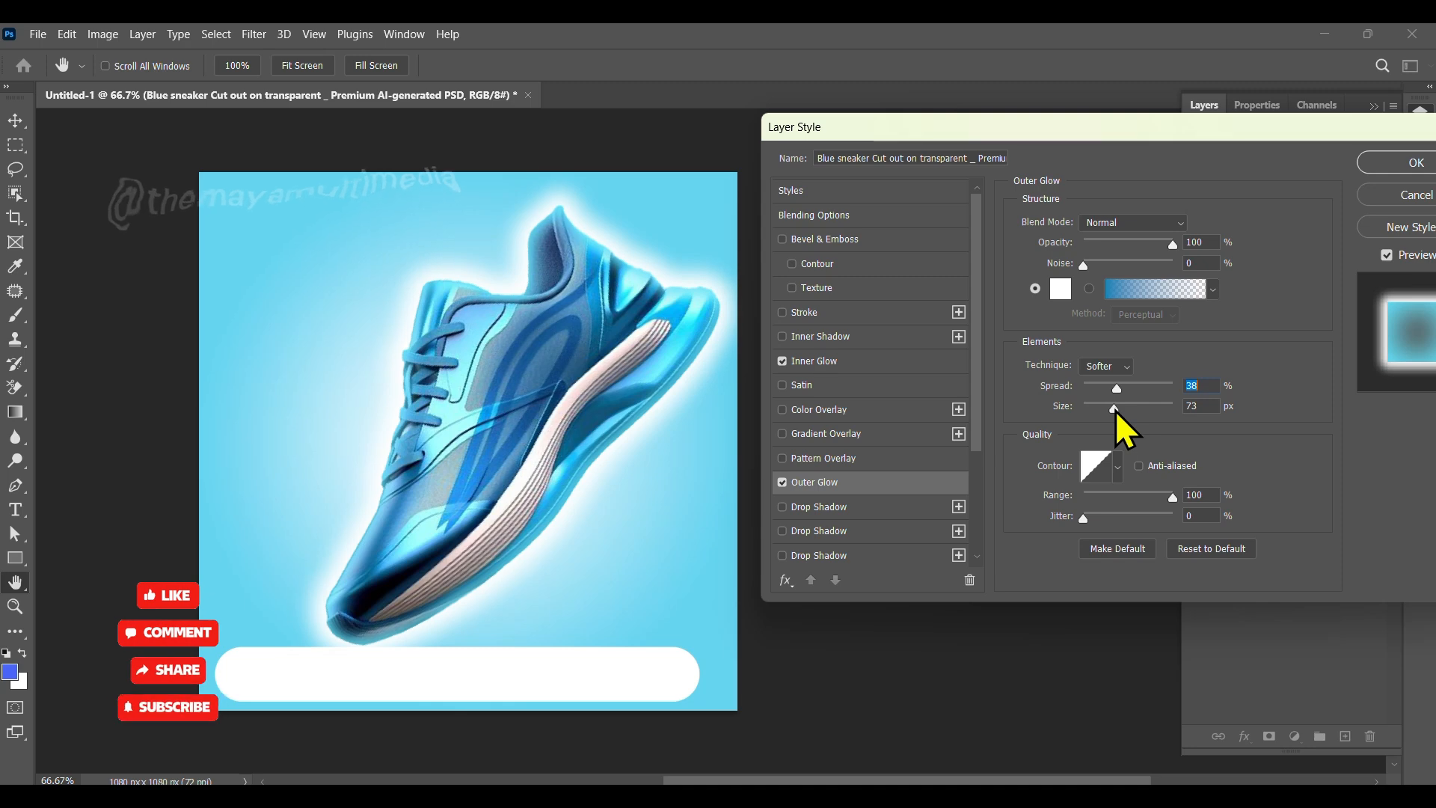
click(1396, 163)
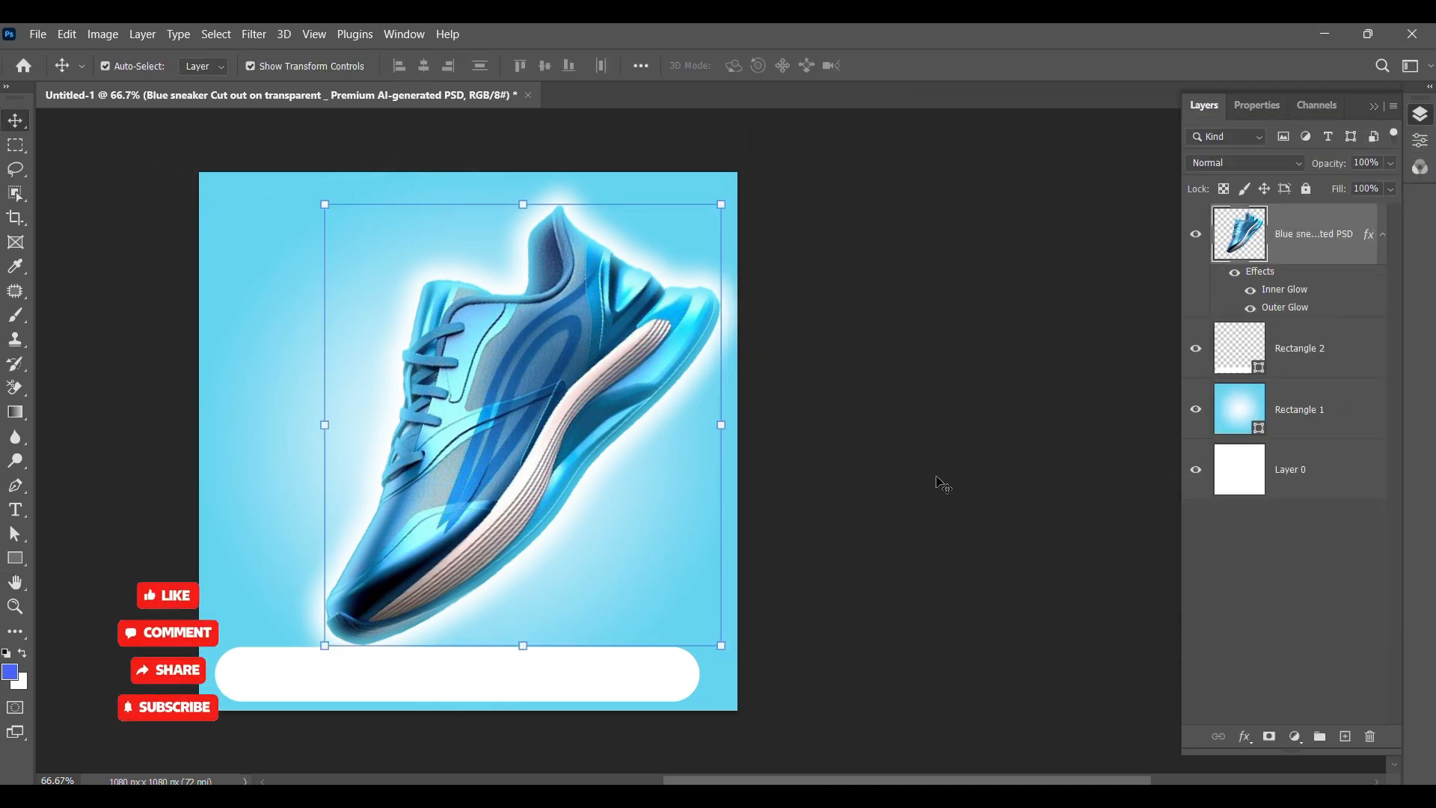
Step: Create a new empty layer and place it directly below the sneaker layer
scroll(976, 484, up, 2)
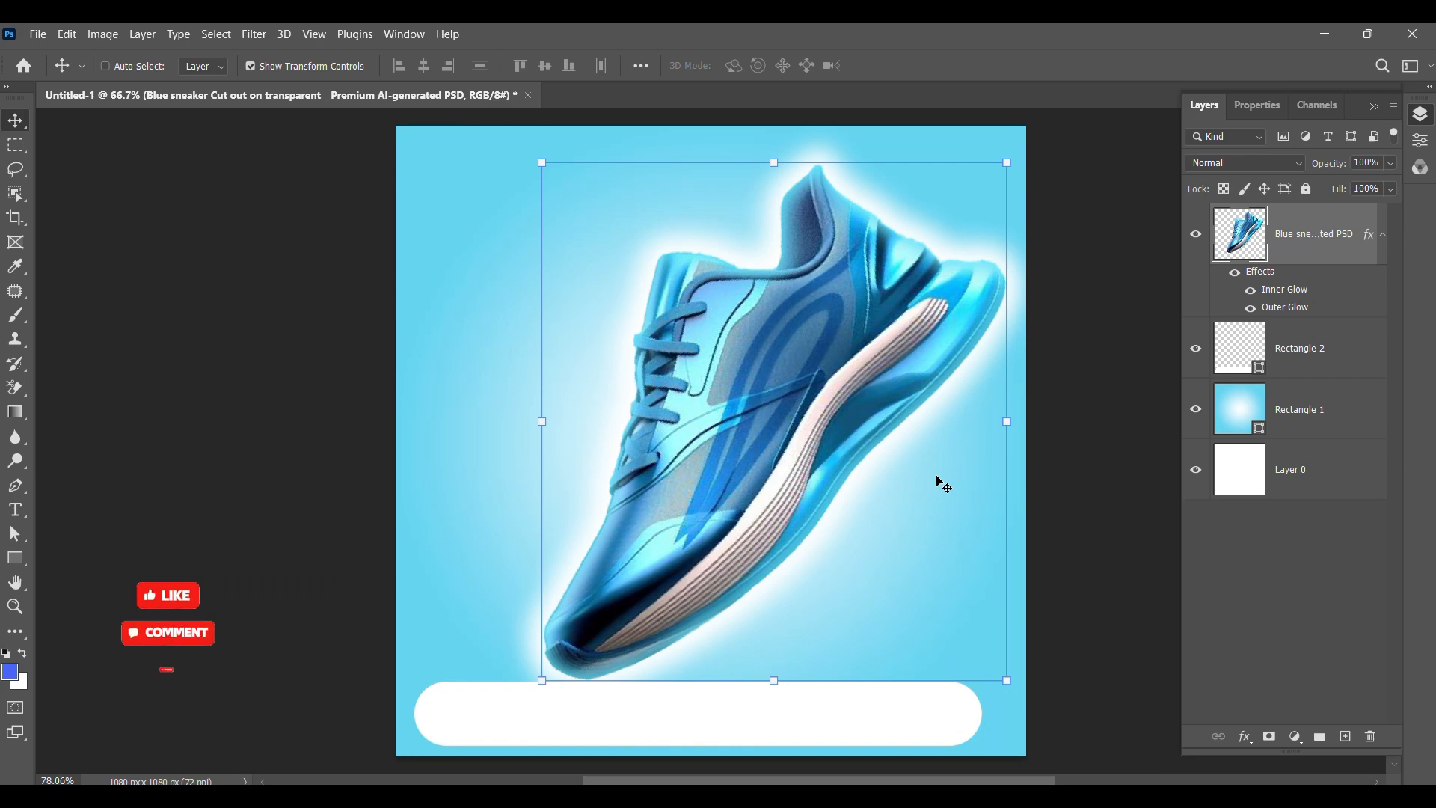
click(1178, 482)
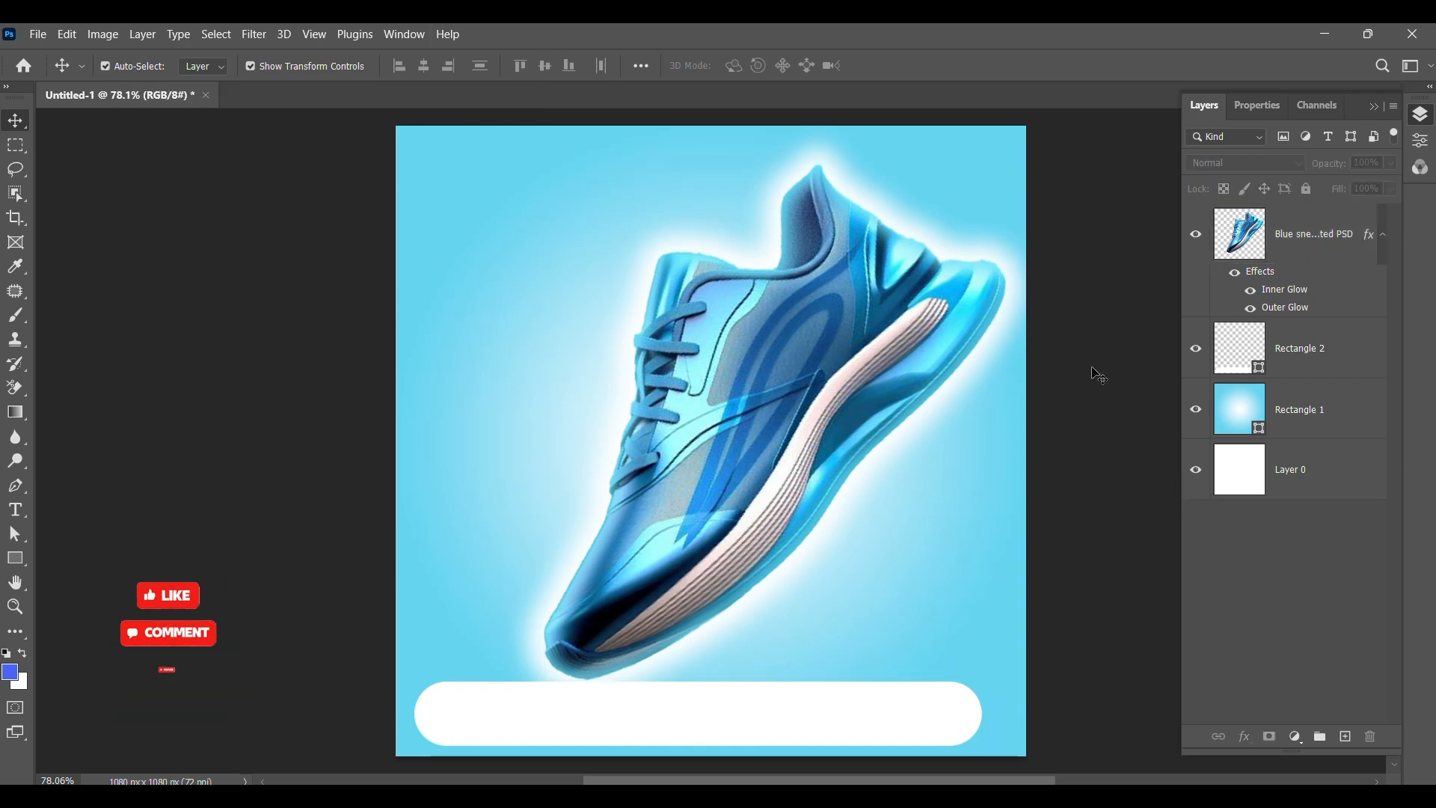
click(1303, 241)
click(1345, 737)
drag(1292, 233, 1275, 370)
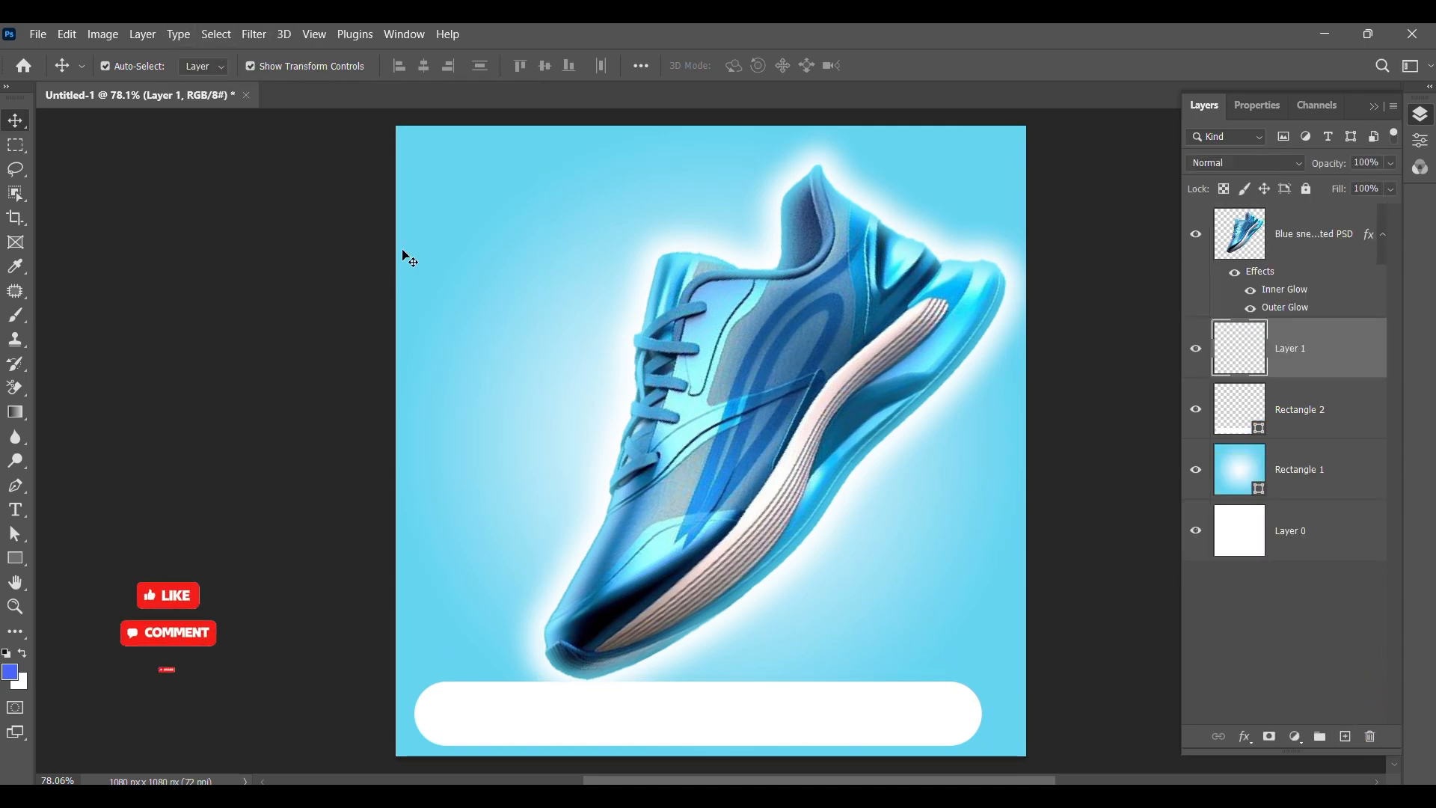
Step: Paint a flattened soft black shadow under the sneaker with a 400 px soft round brush at 0% hardness
key(b)
click(133, 67)
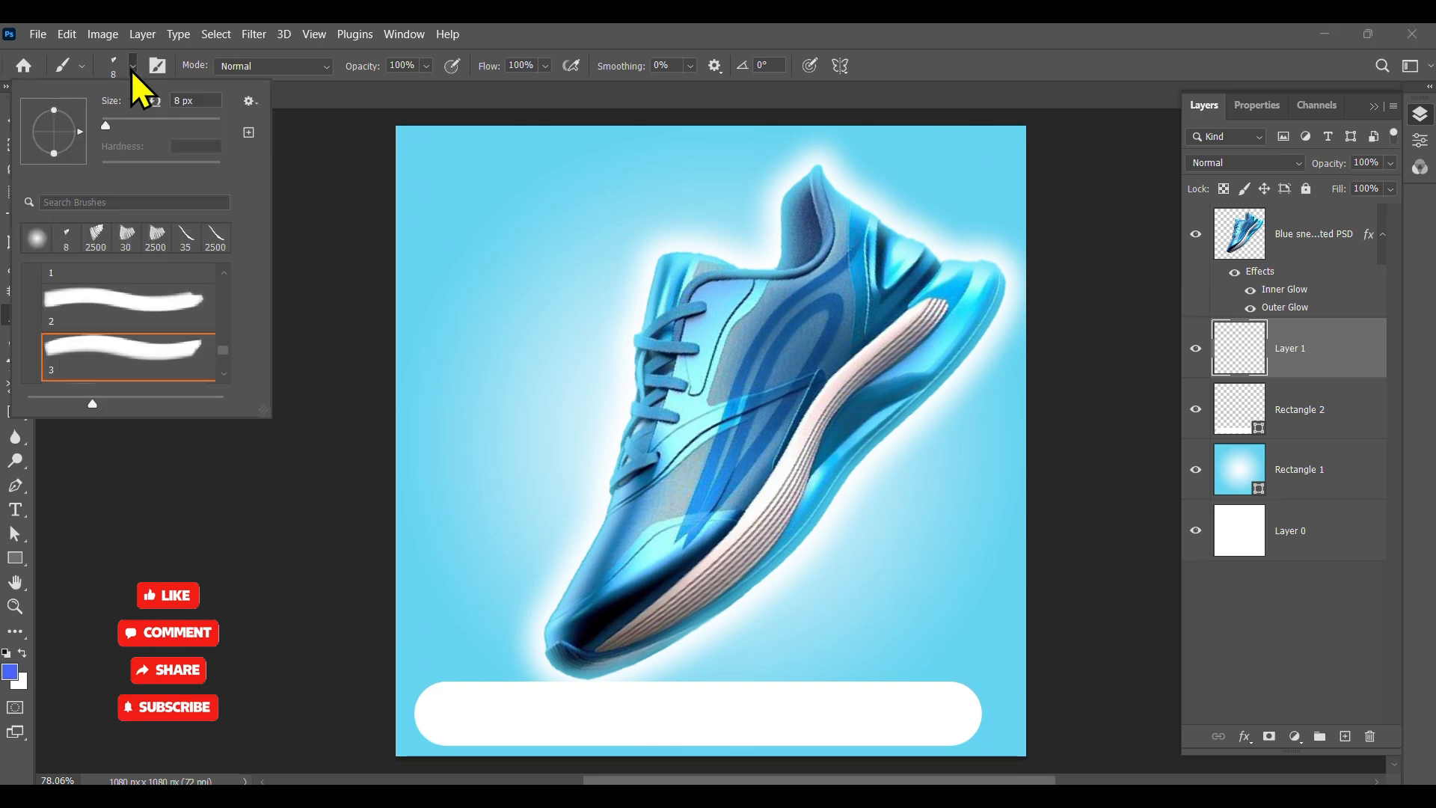
click(29, 246)
drag(56, 118, 56, 142)
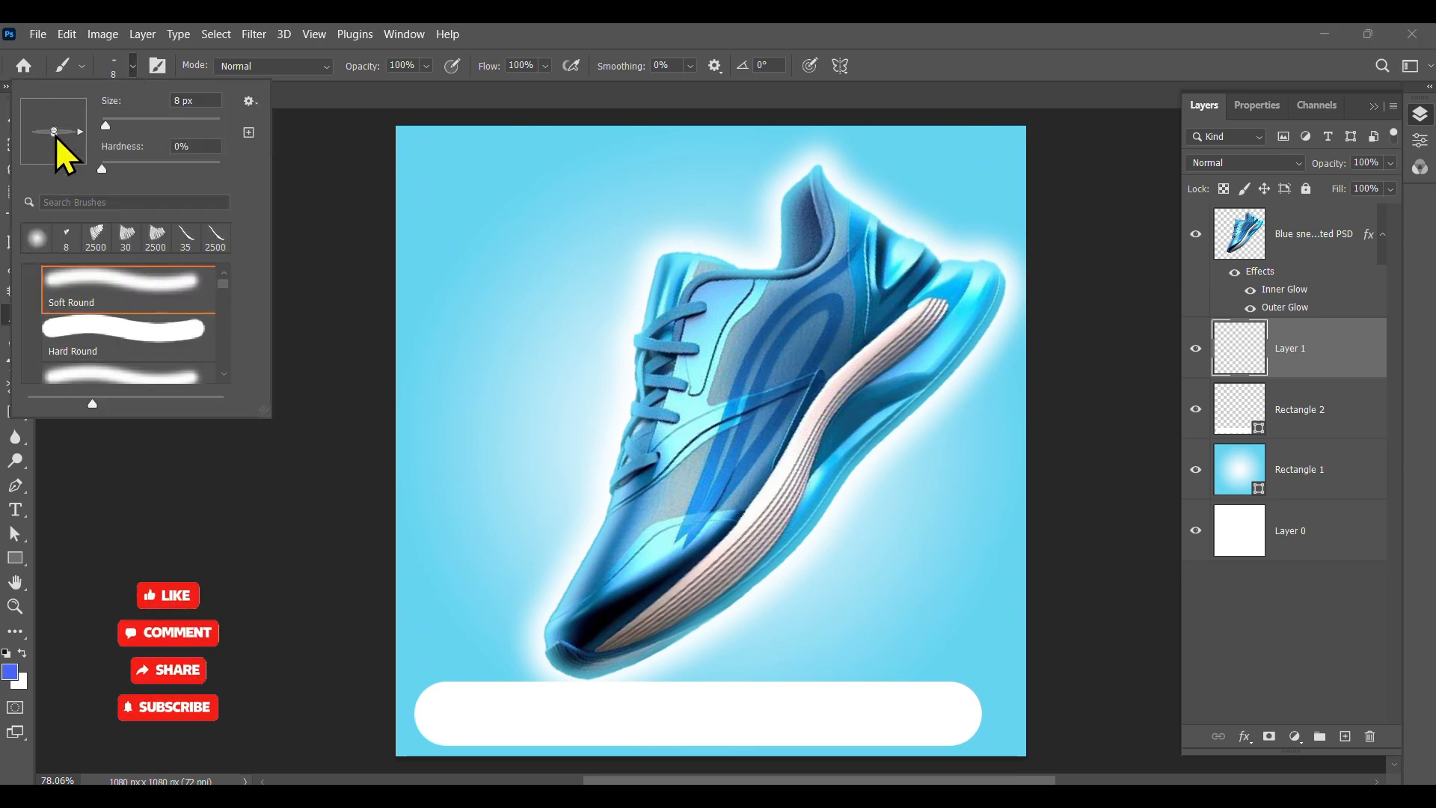
click(349, 366)
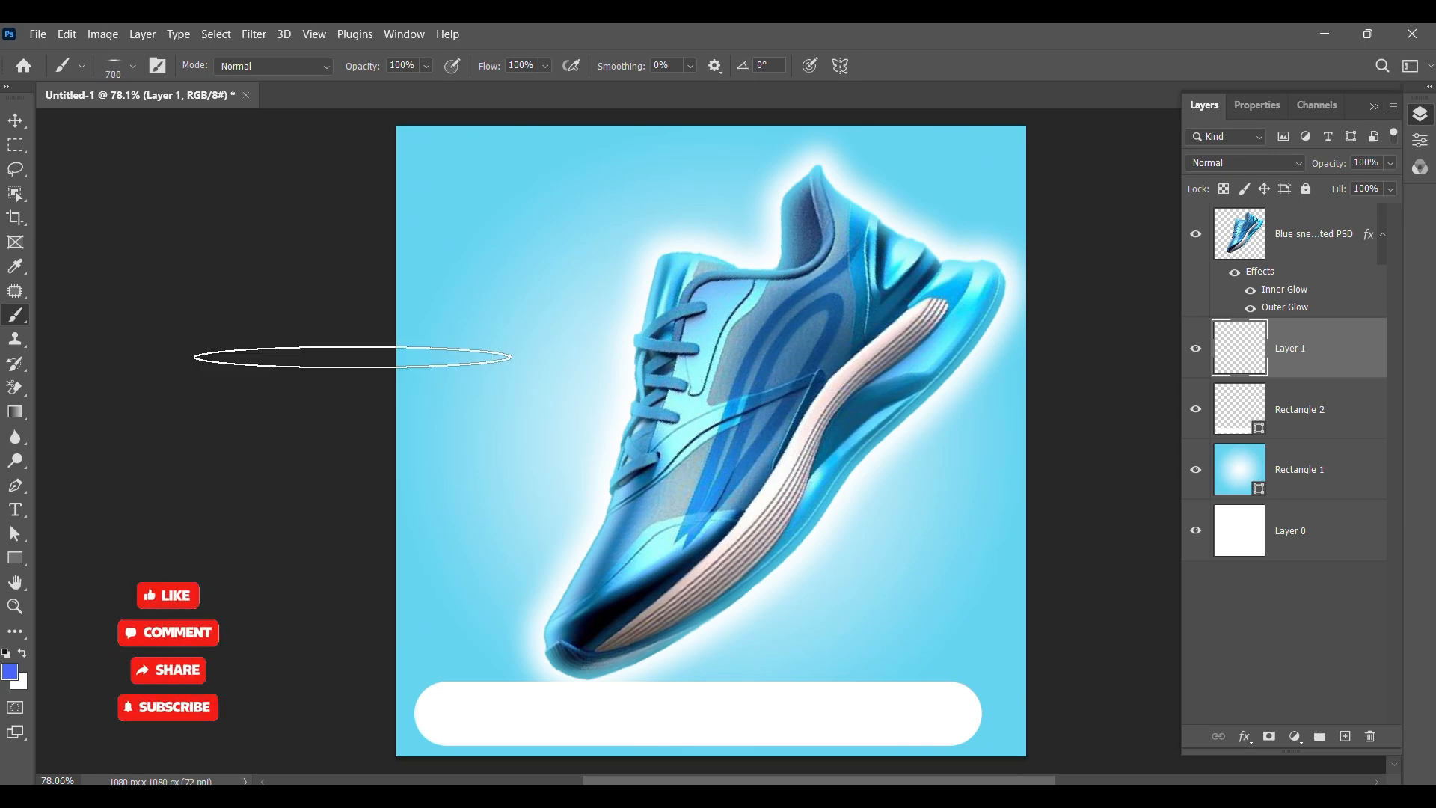
key(bracketleft)
key(bracketleft)
key(bracketleft)
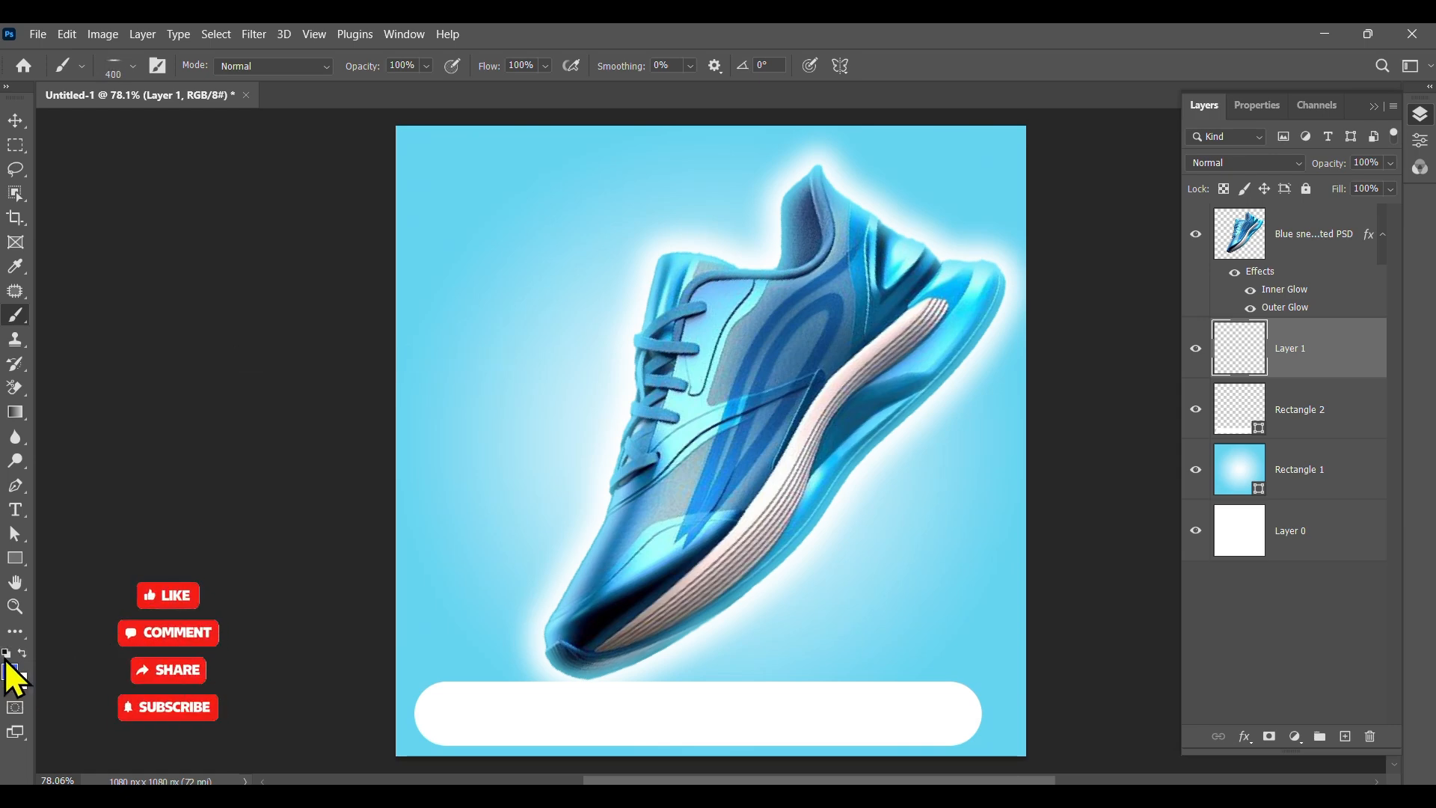
click(590, 676)
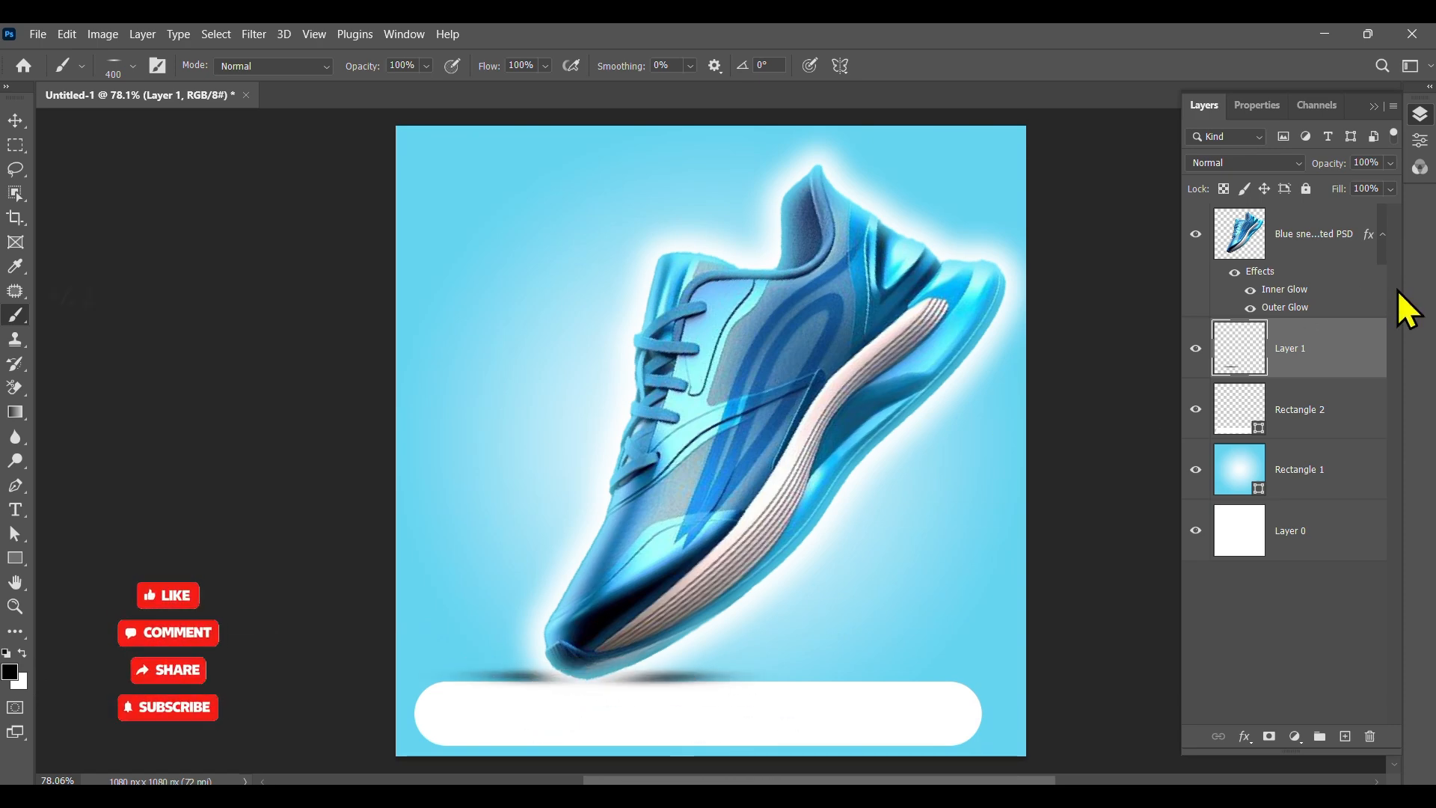
Step: Lower the shadow layer's opacity to 72%
click(1391, 163)
drag(1393, 184, 1365, 187)
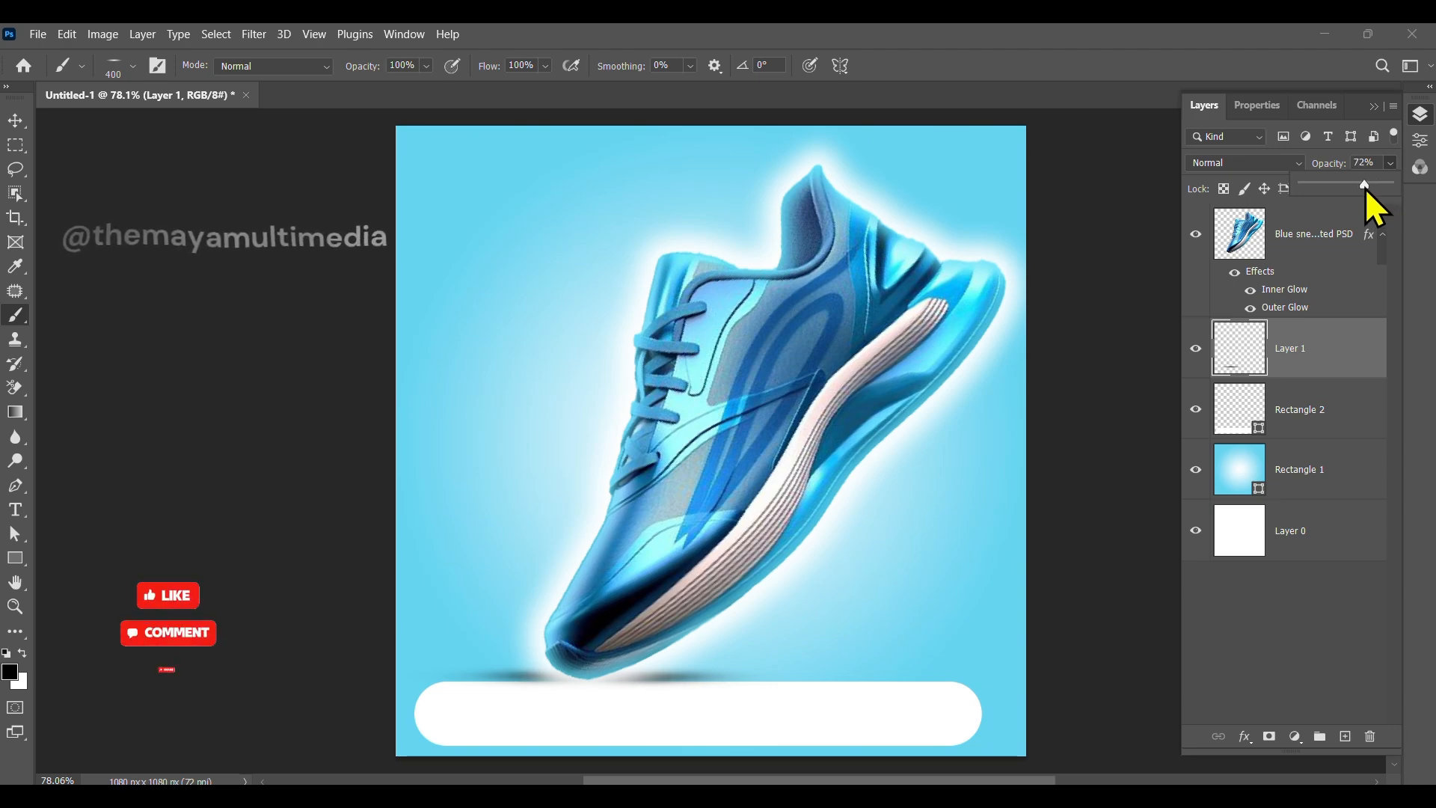
click(15, 124)
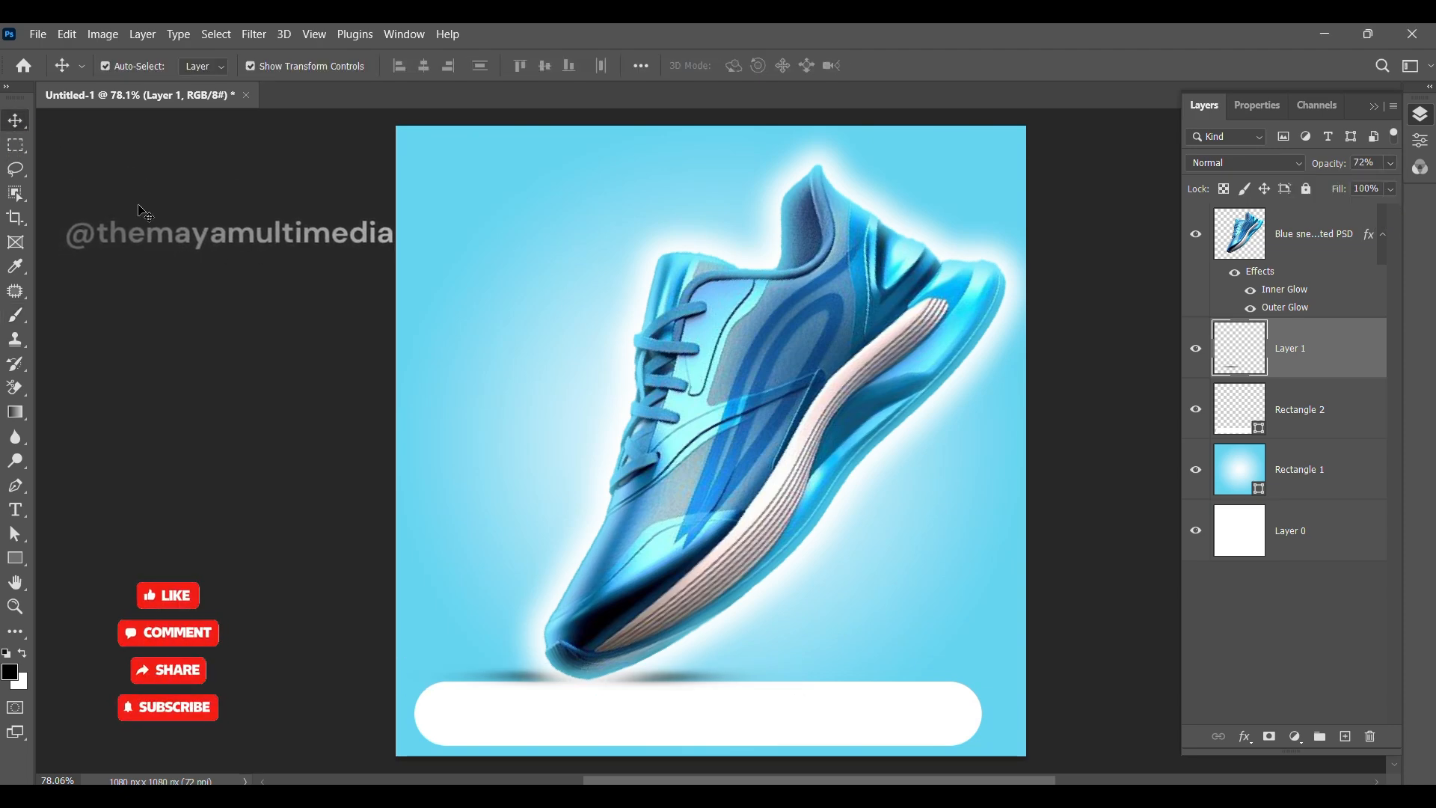
click(139, 212)
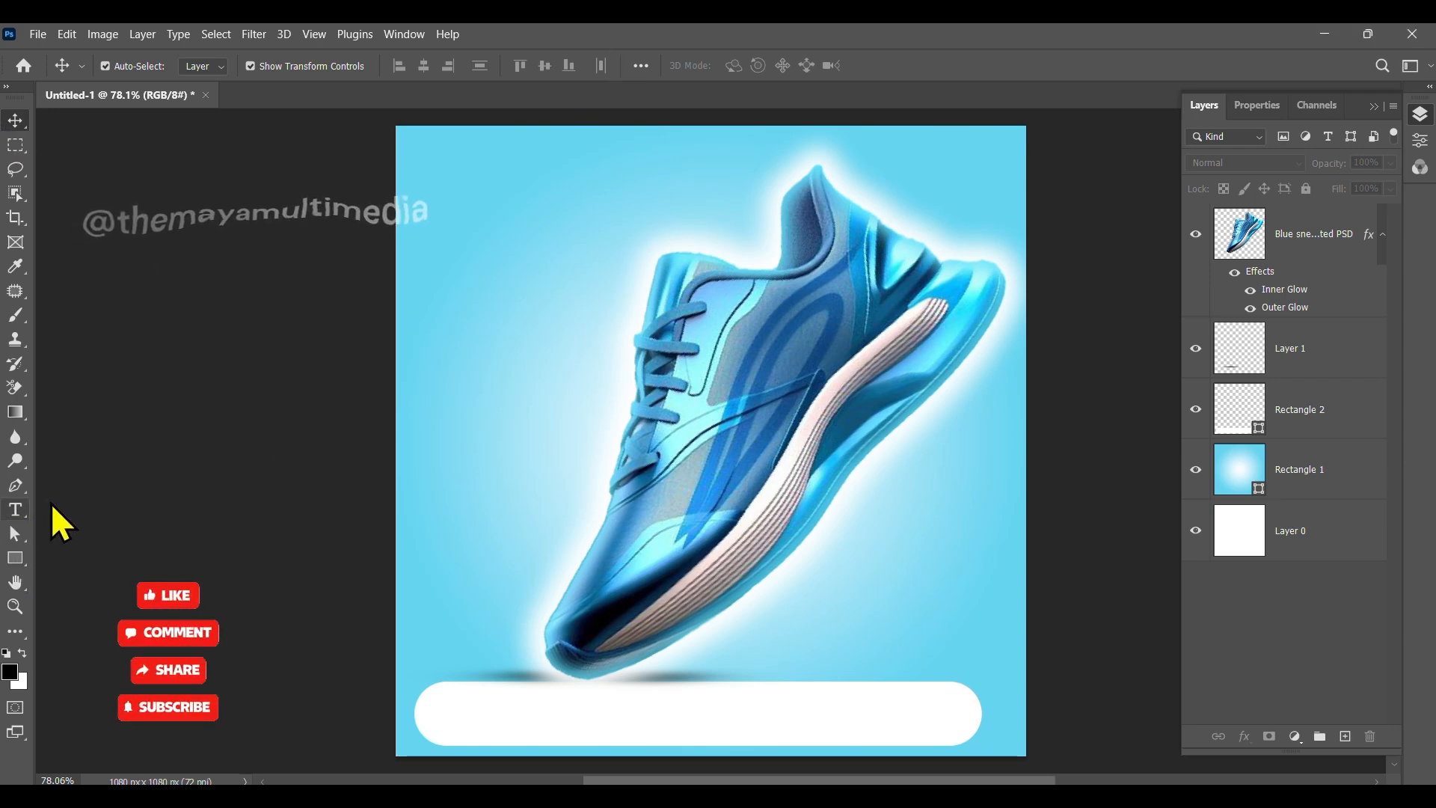
Step: Add a text layer reading NEW near the top-left of the canvas
click(15, 510)
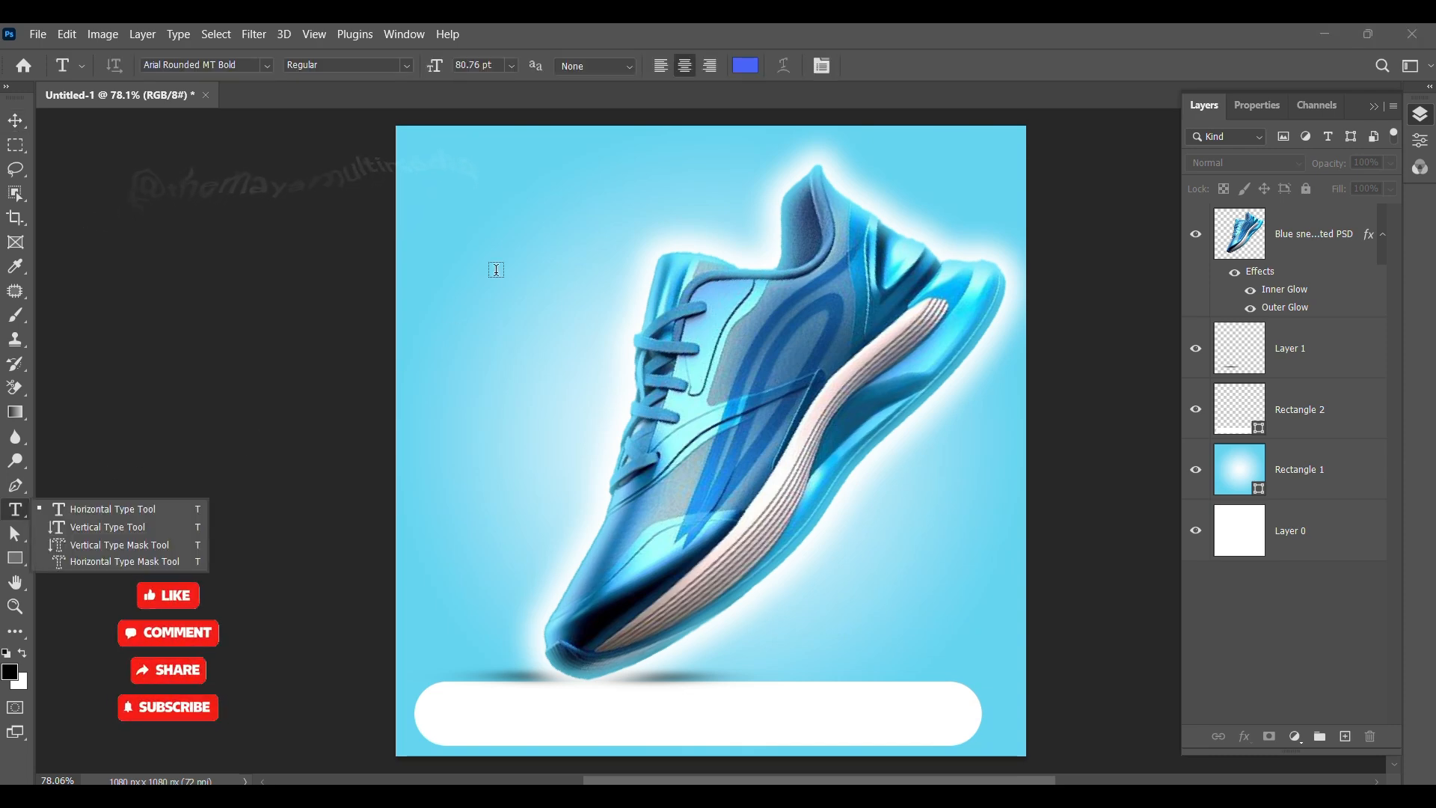
click(457, 186)
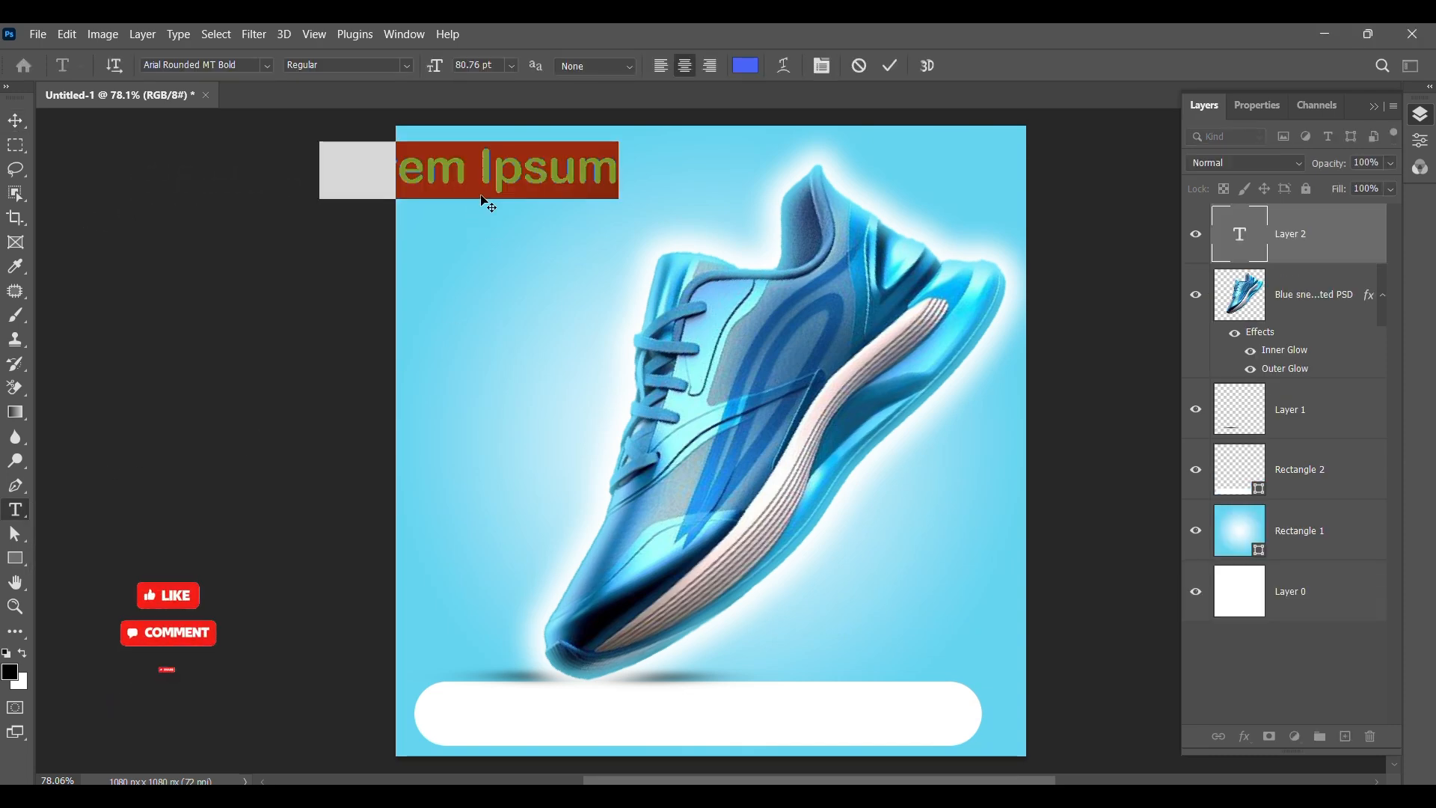
key(BackSpace)
text(N)
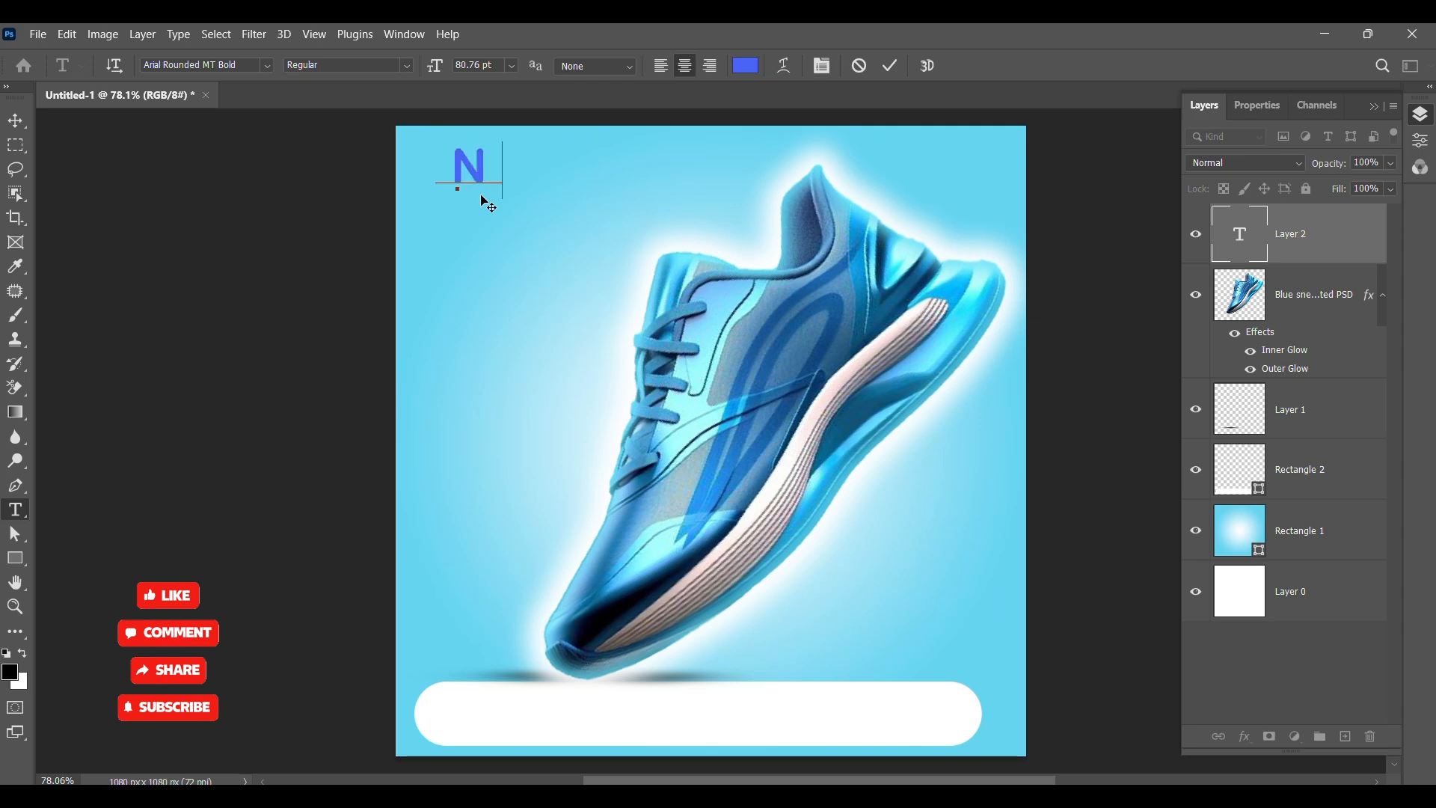
text(EW)
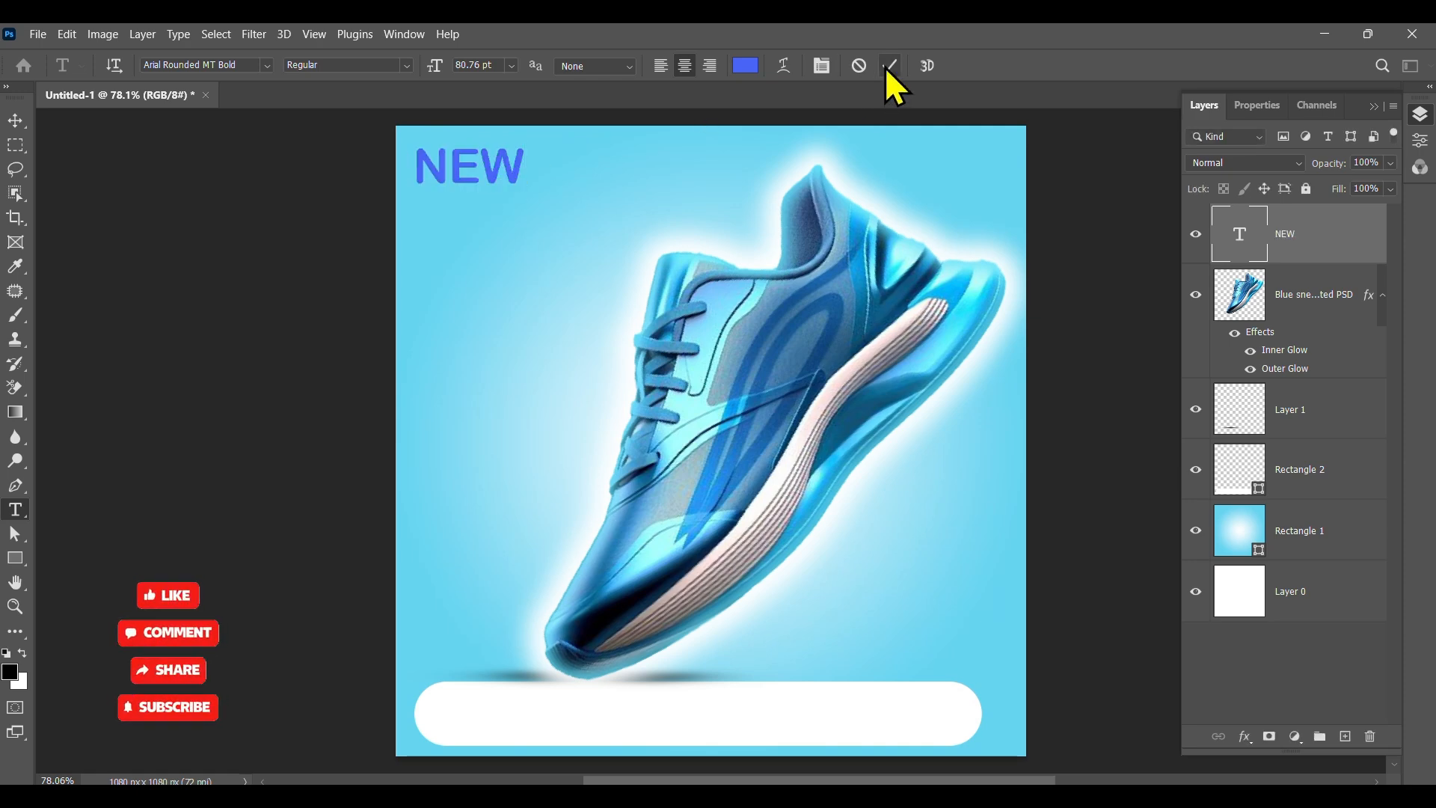
click(15, 120)
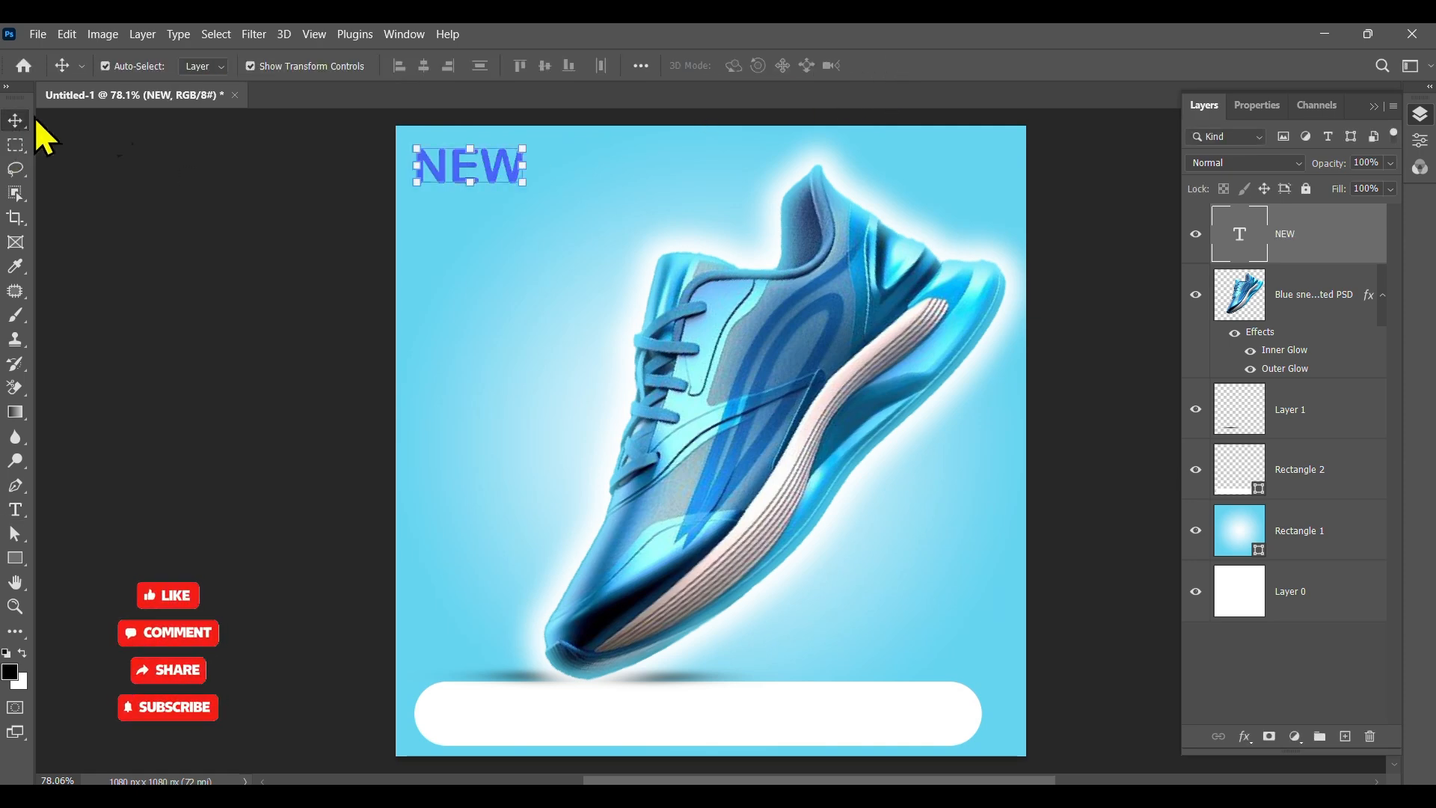
Step: Change the NEW text's font to Haettenschweiler and scale it up to about 319% at the top-left
click(1268, 111)
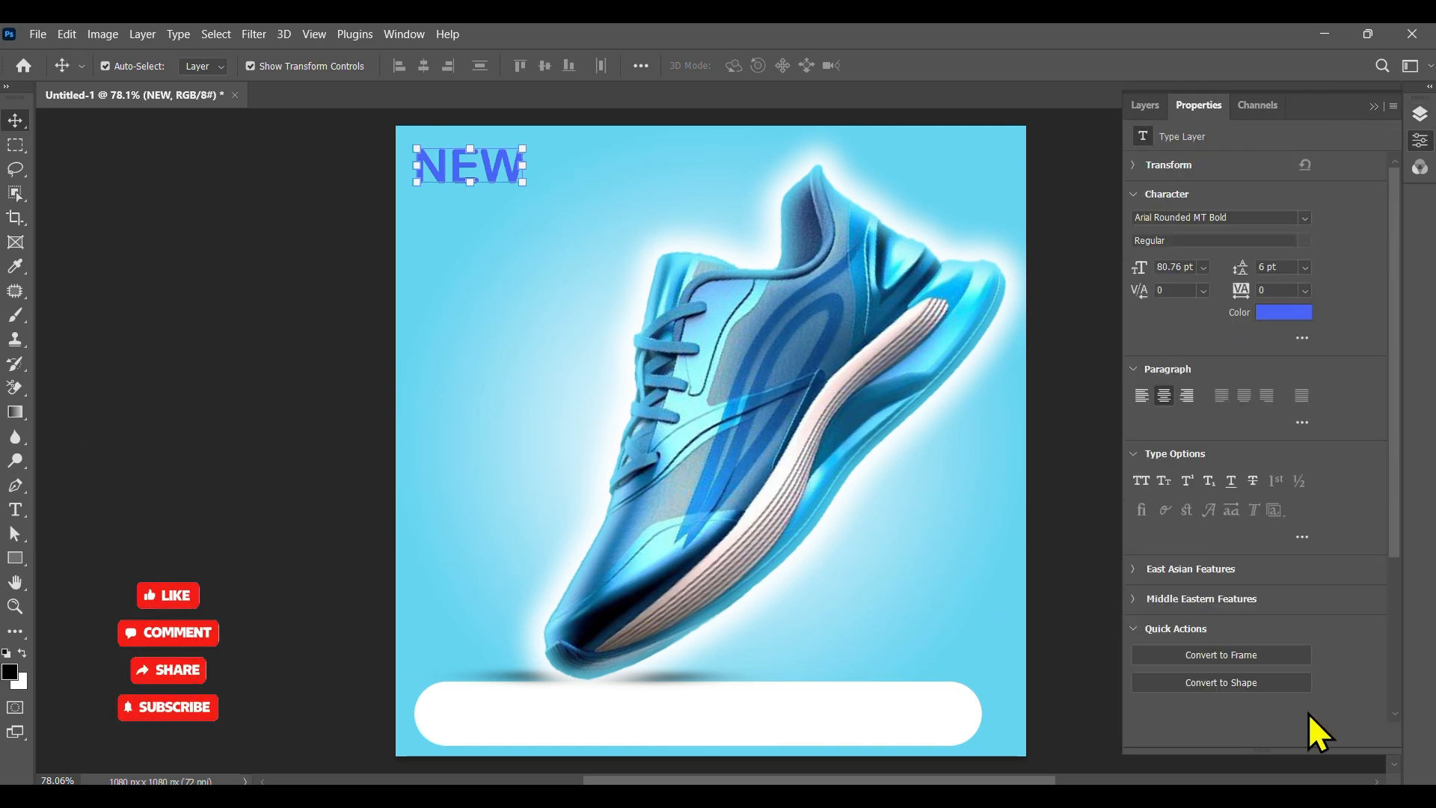
click(1305, 219)
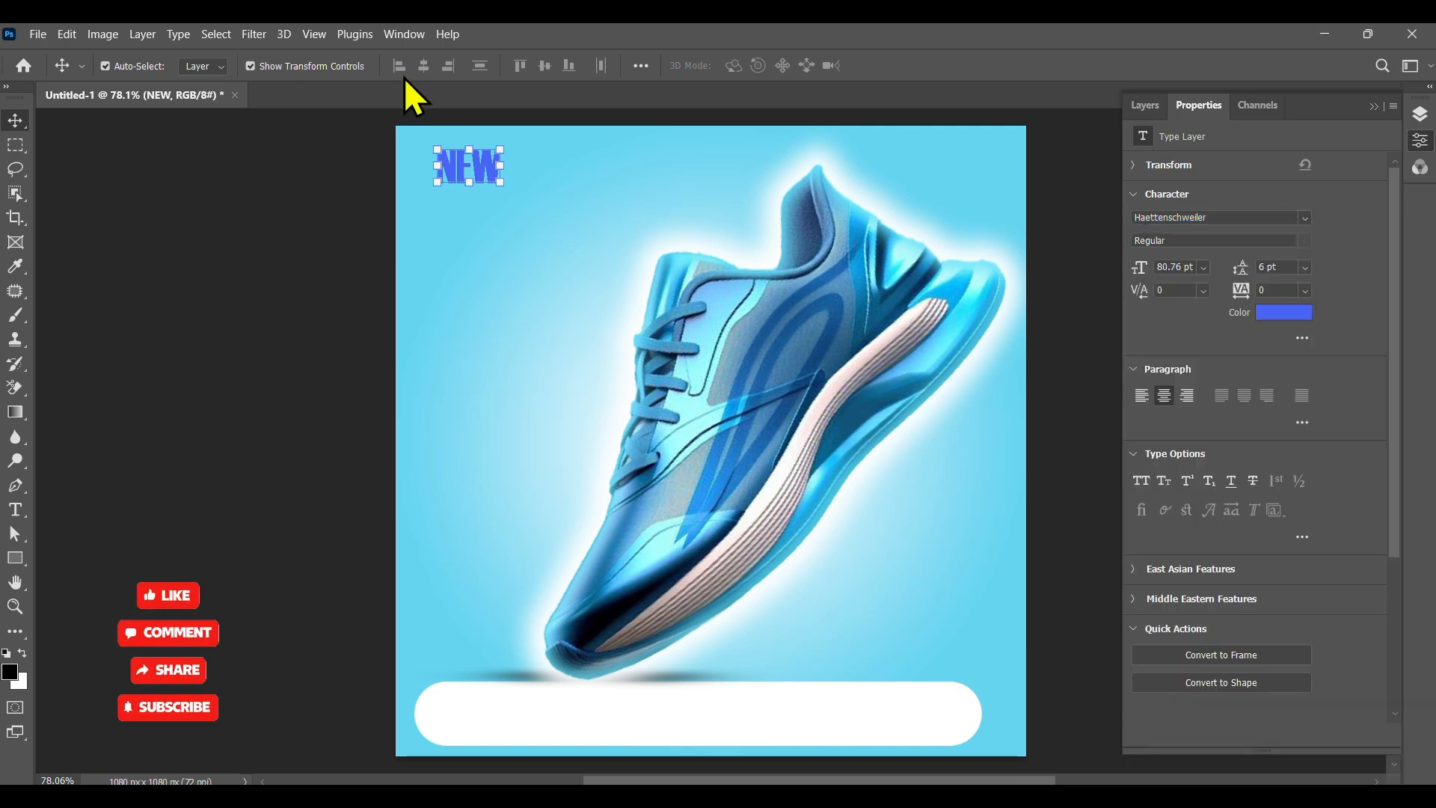
key(ctrl+t)
drag(503, 184, 648, 351)
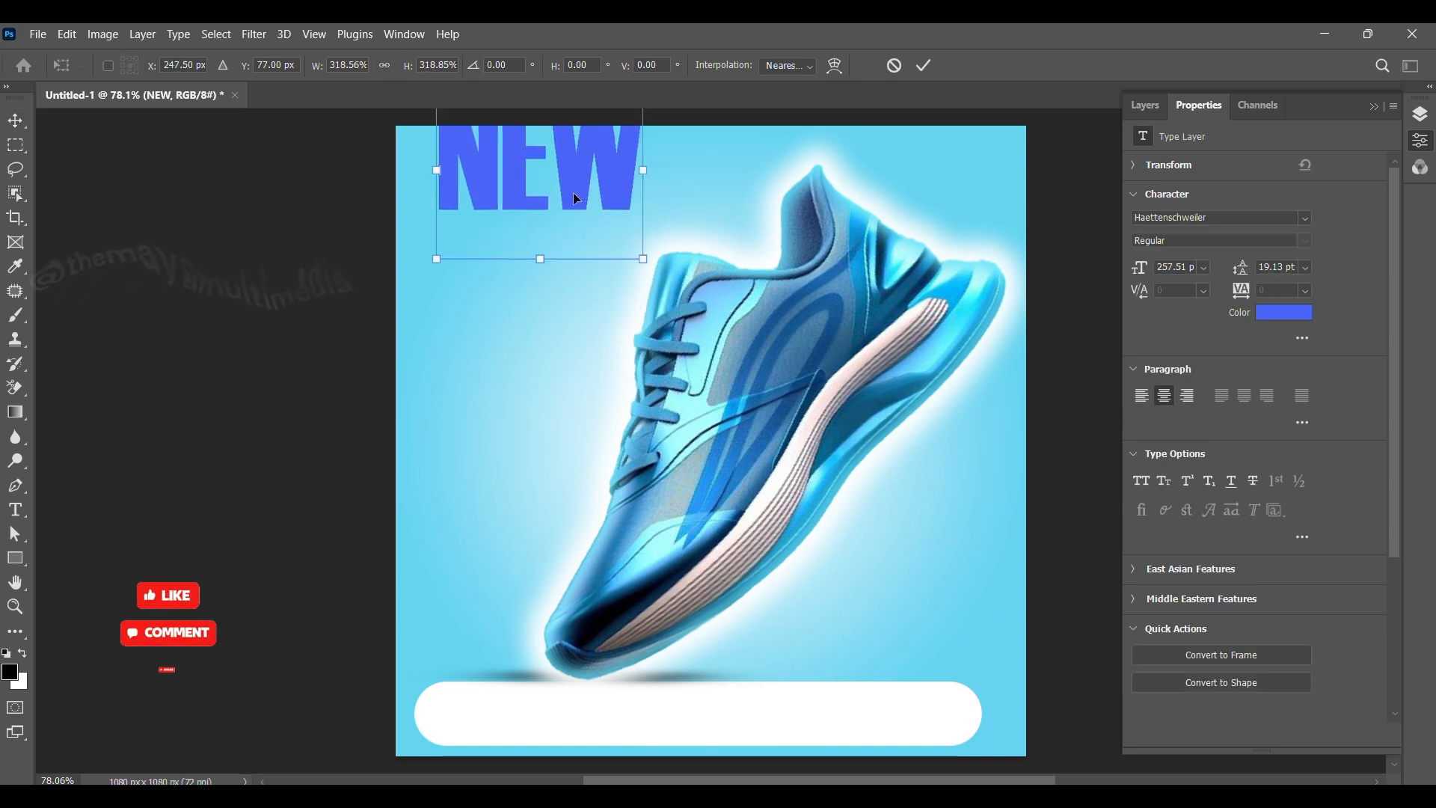
drag(573, 192, 555, 265)
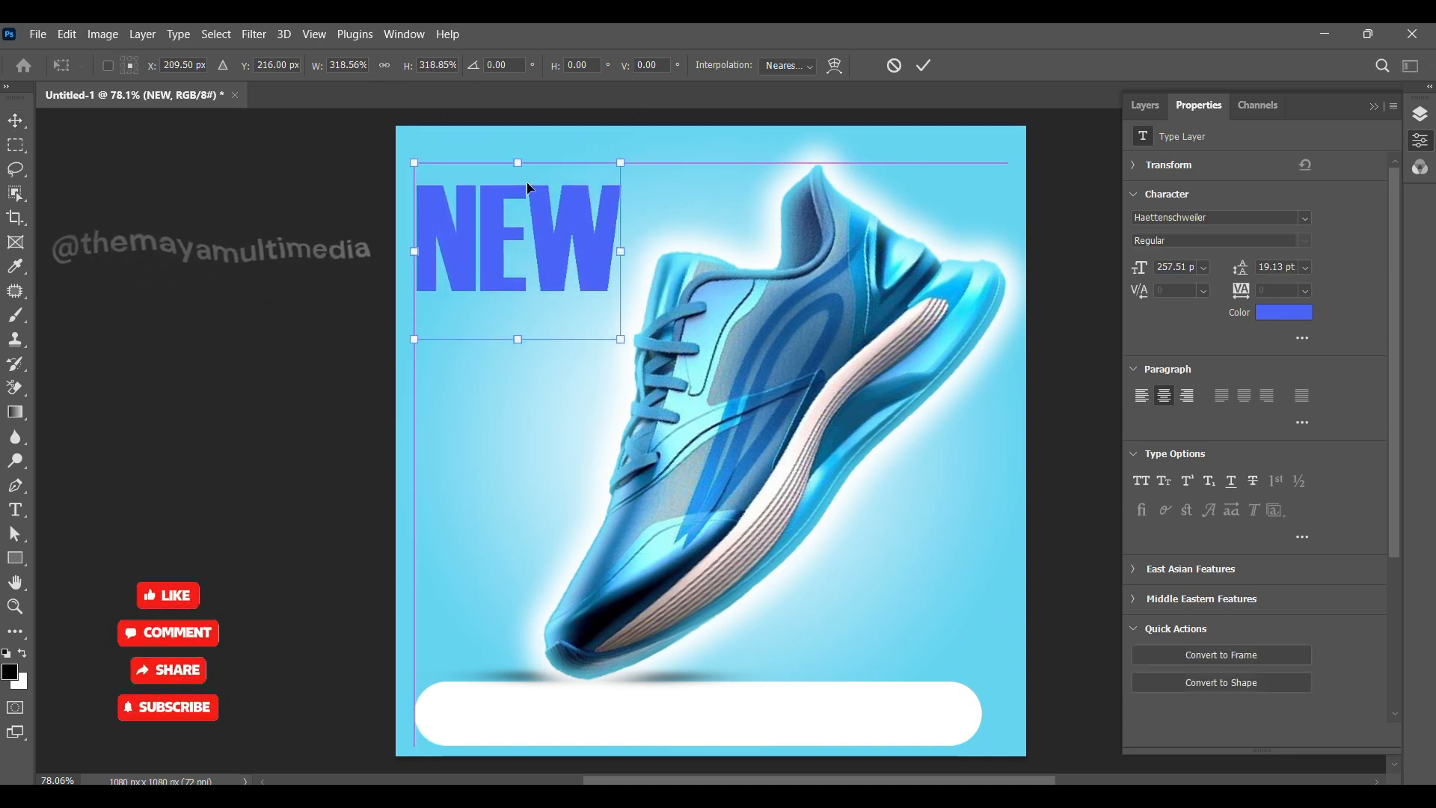
drag(555, 271, 715, 273)
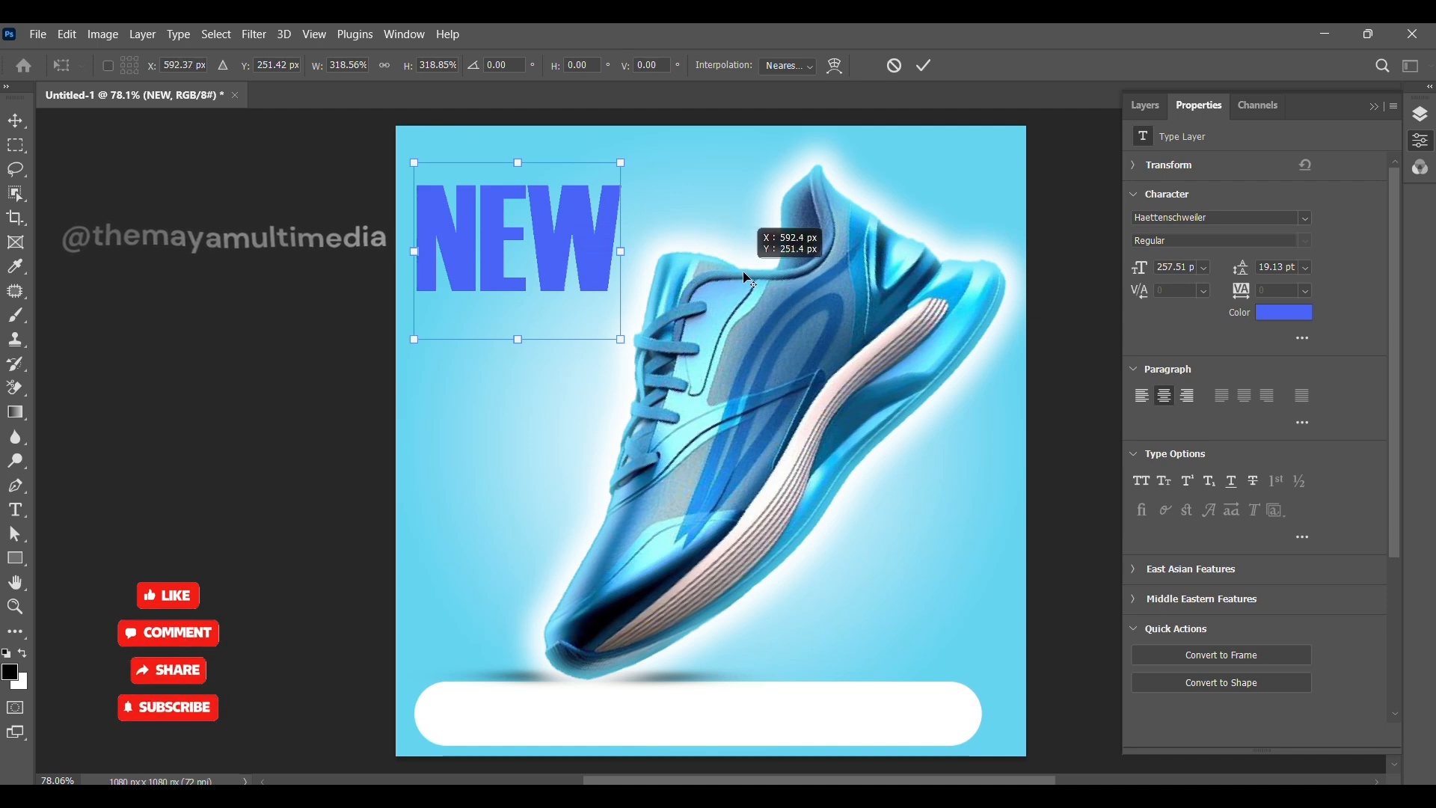
drag(550, 270, 719, 268)
click(930, 69)
Step: Duplicate the NEW text to its right and change the copy to read SHOES
drag(570, 260, 799, 260)
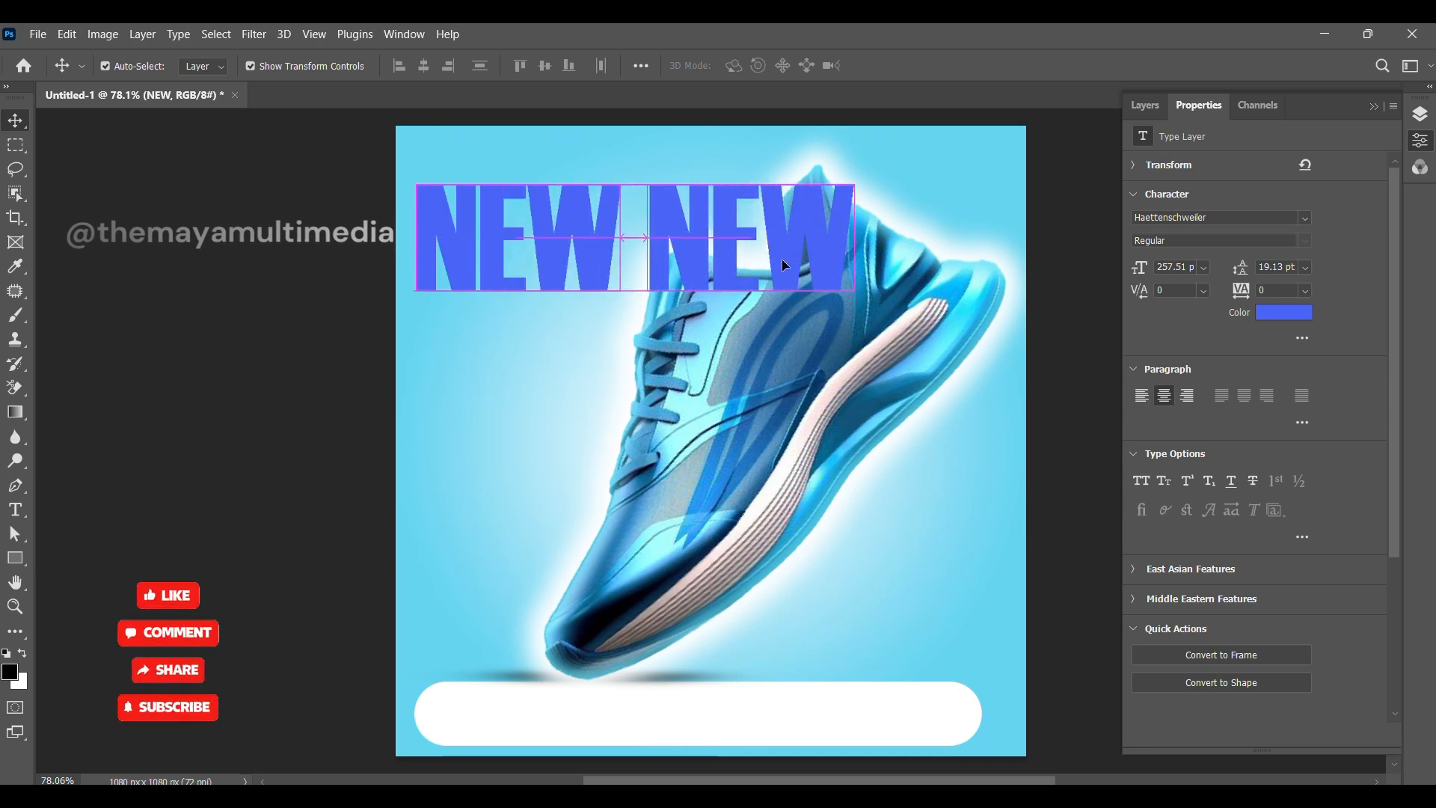
double_click(842, 266)
text(SH)
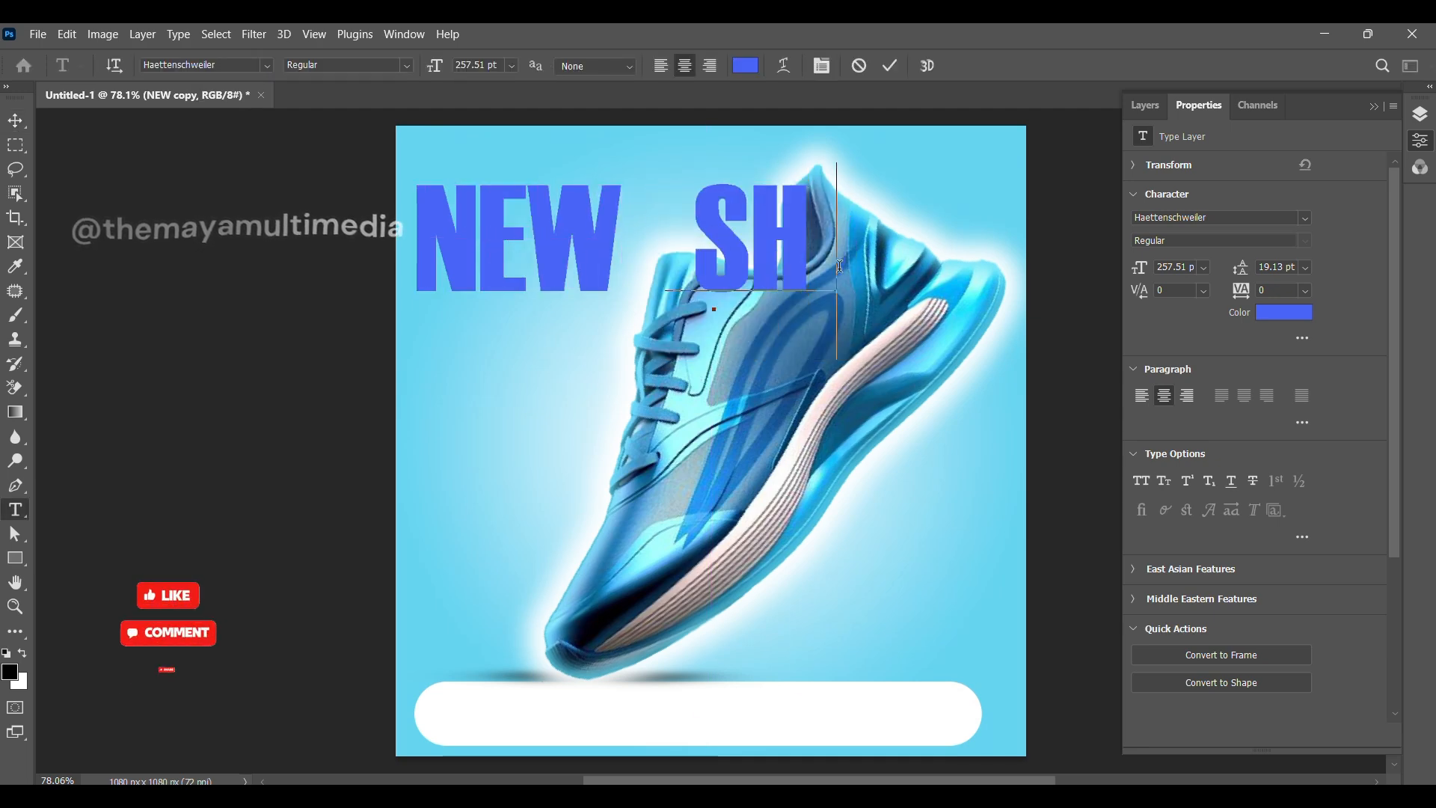
text(OES)
click(893, 68)
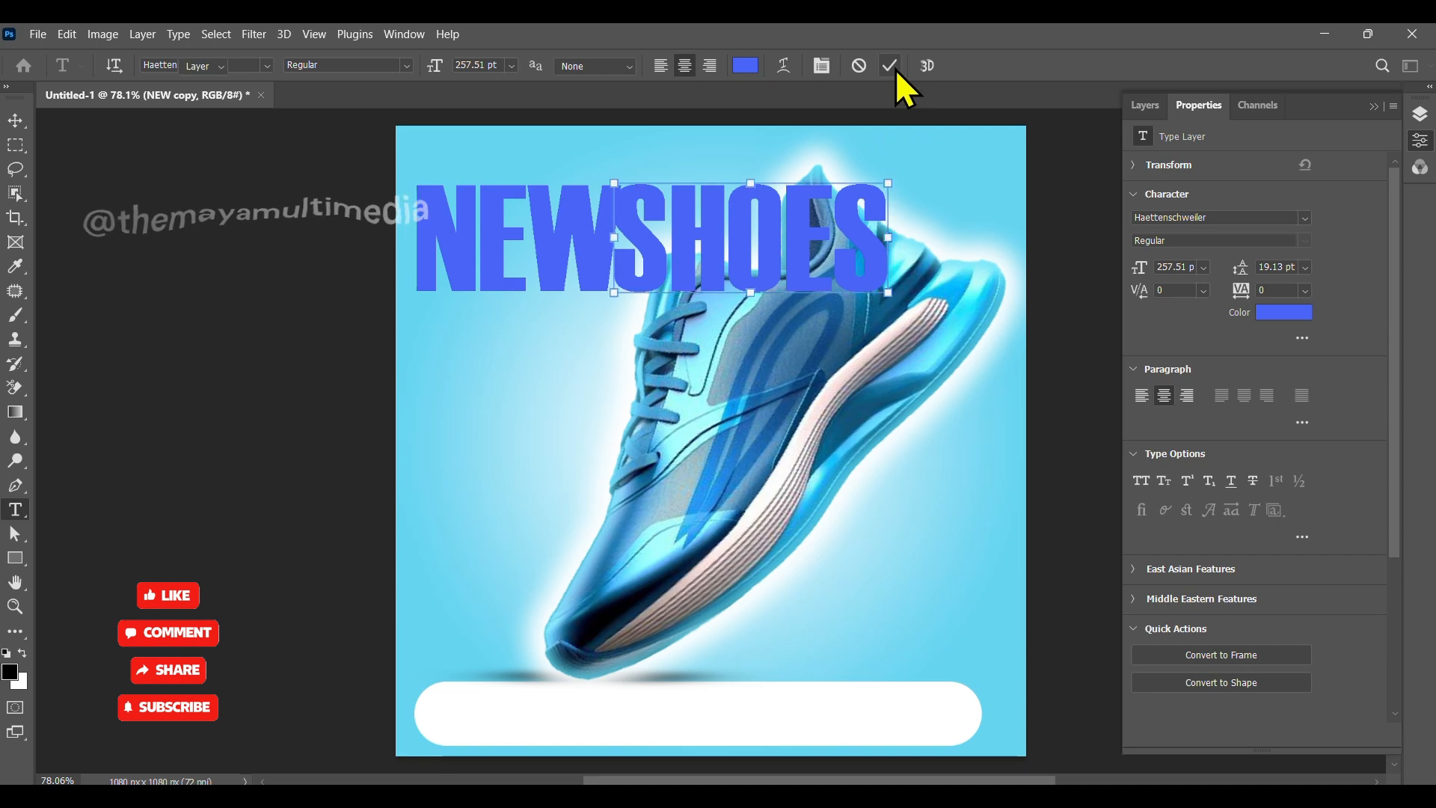
Step: Reposition the NEW and SHOES words so they sit spaced side by side across the top
click(15, 120)
drag(668, 268, 776, 265)
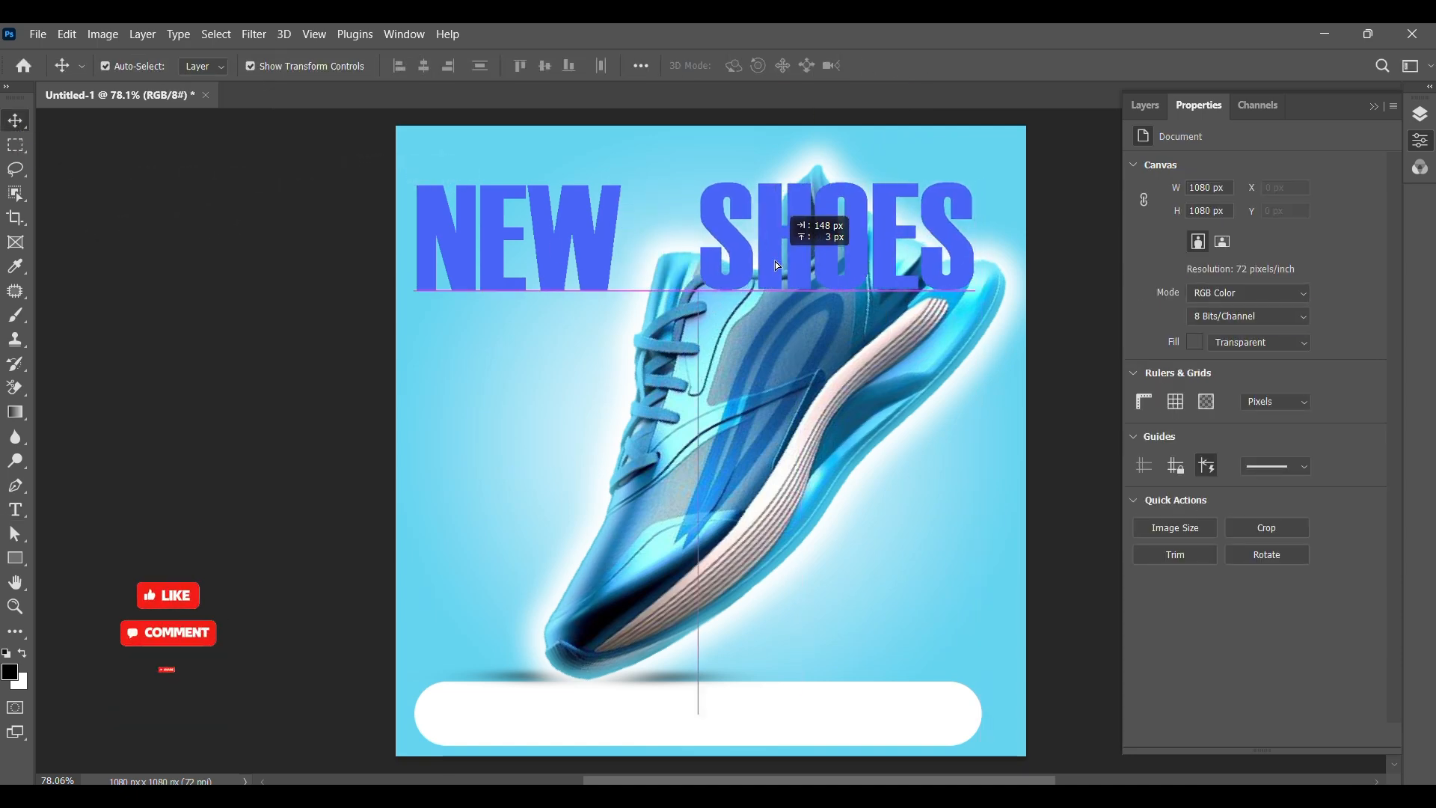
drag(590, 259, 643, 263)
shift+click(737, 272)
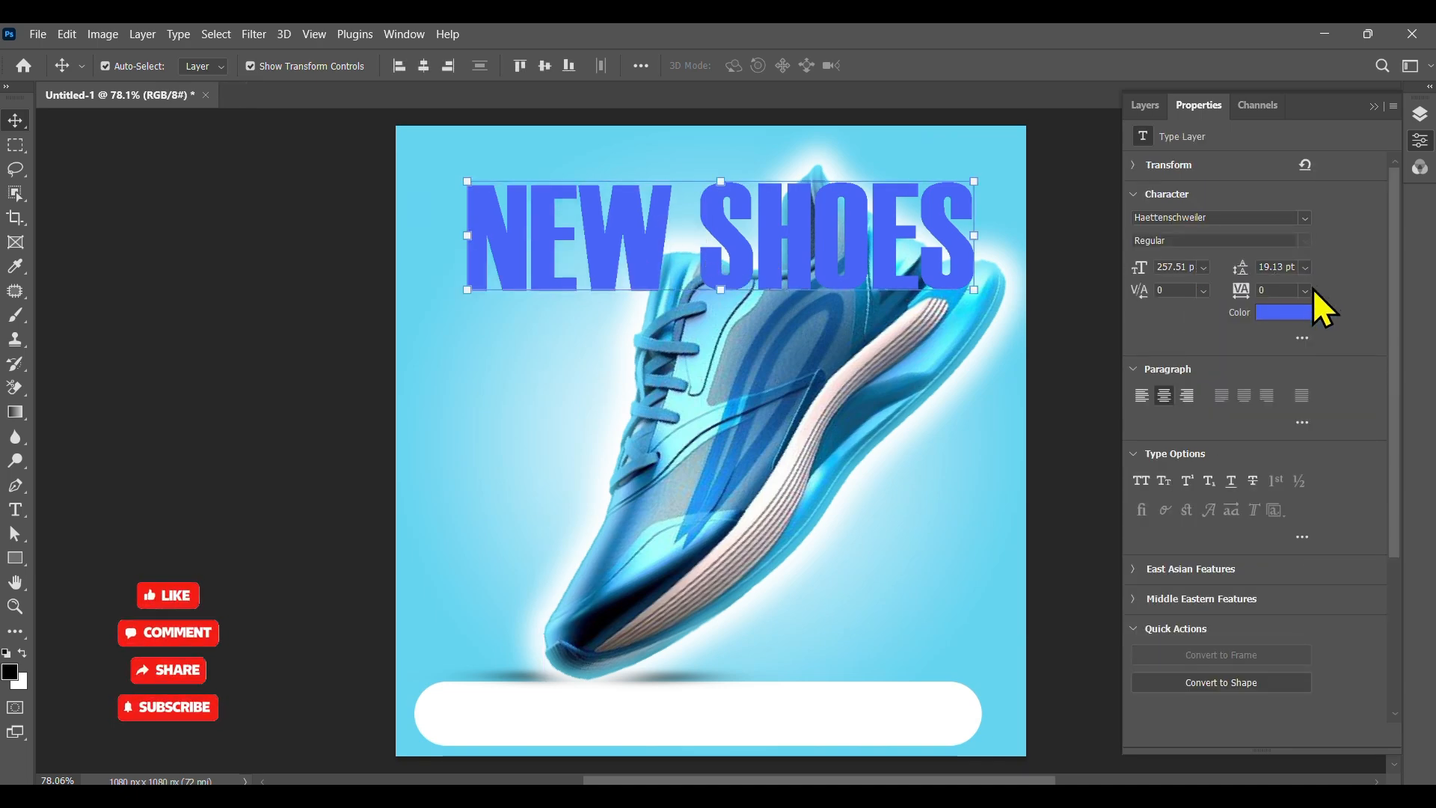
Step: Set the NEW SHOES text colour to dark blue 0f467e, sampling it from the sneaker
click(1286, 312)
click(703, 488)
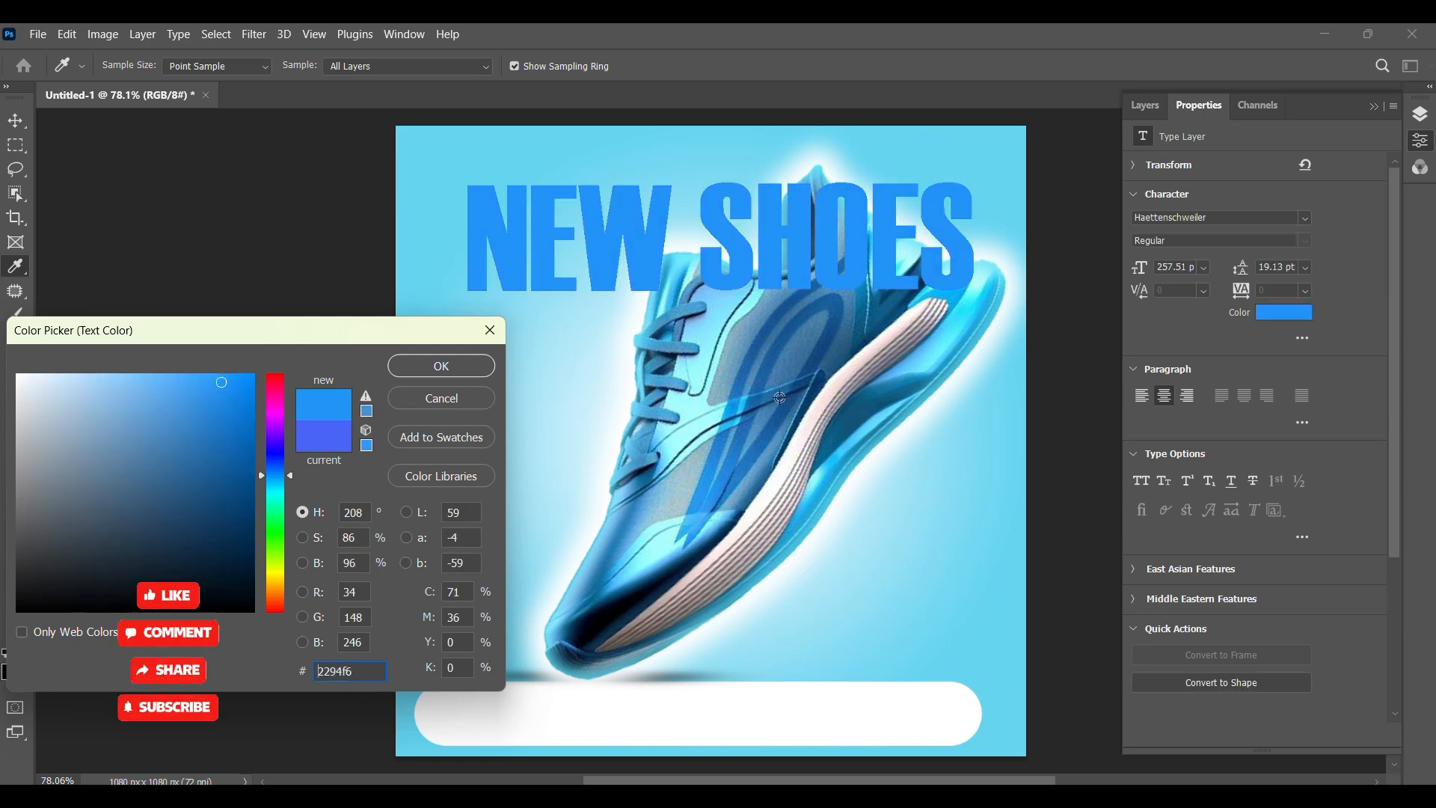
click(729, 370)
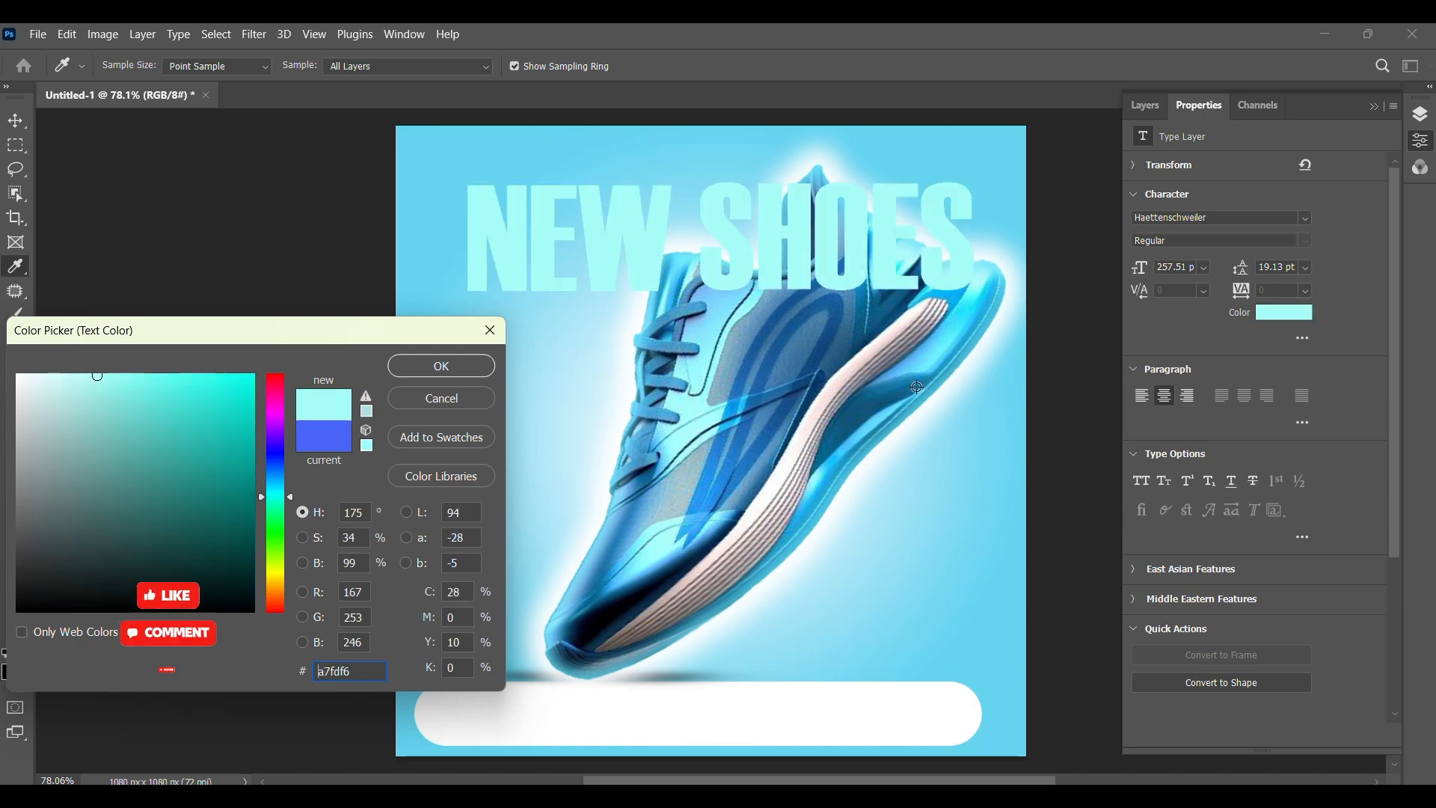
click(909, 456)
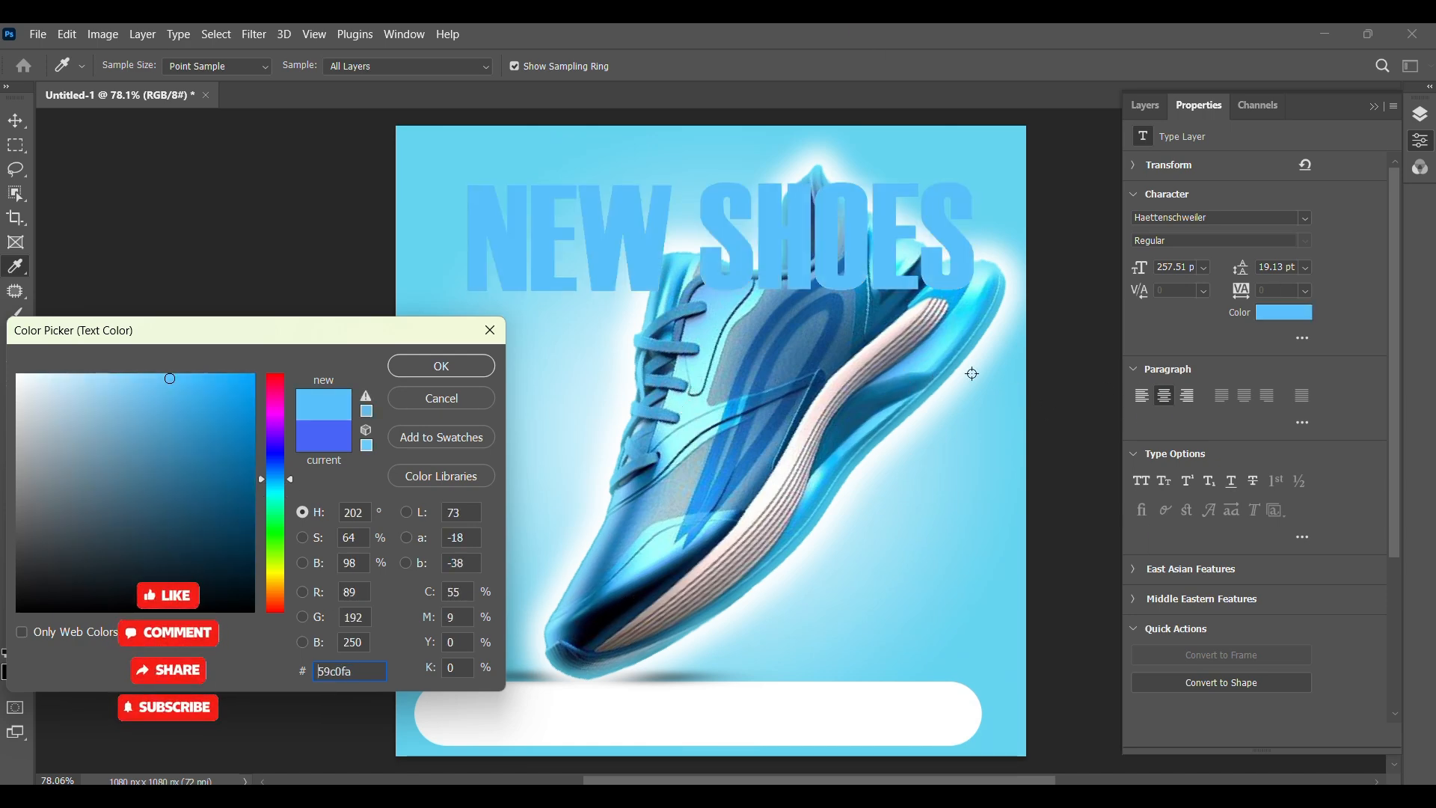
click(824, 346)
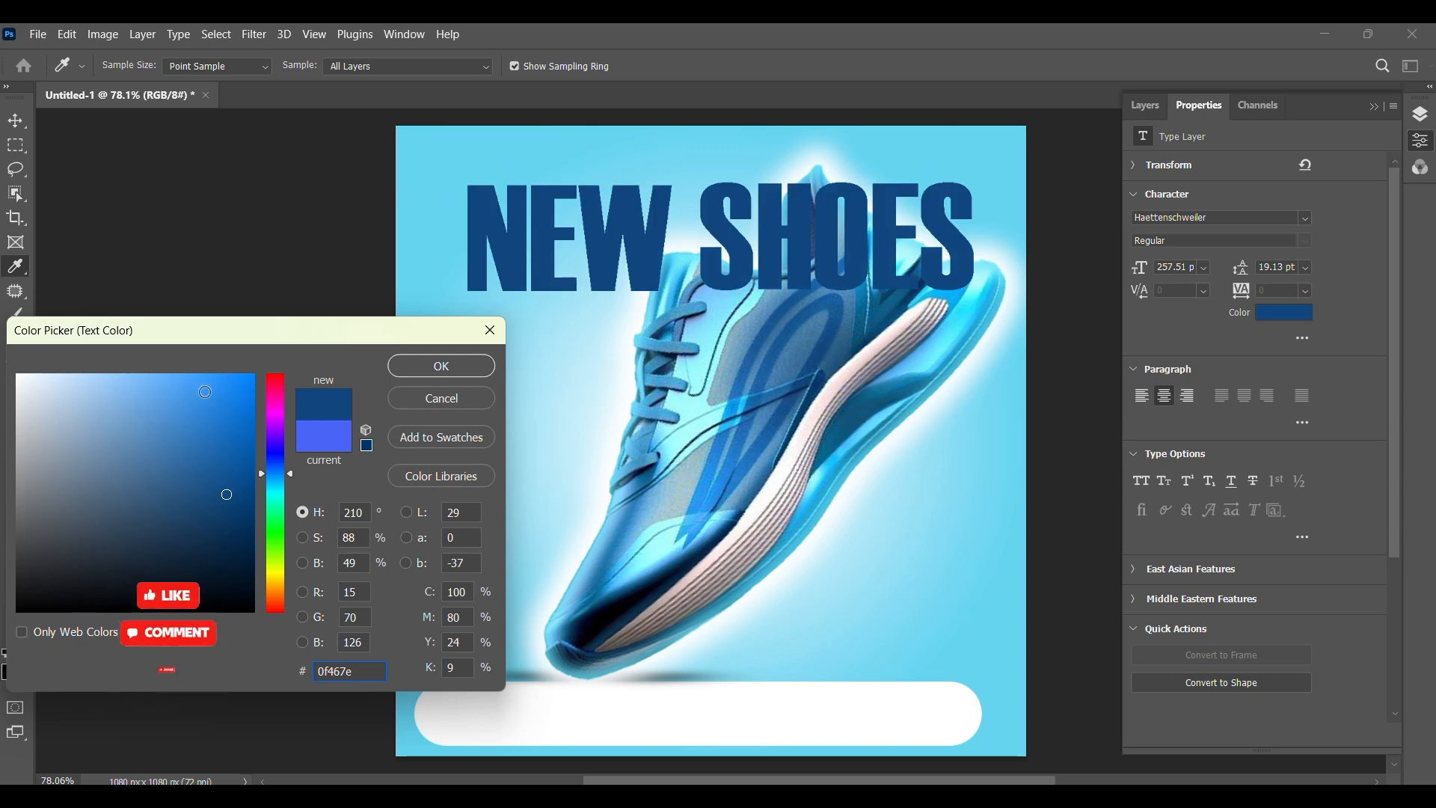
click(428, 367)
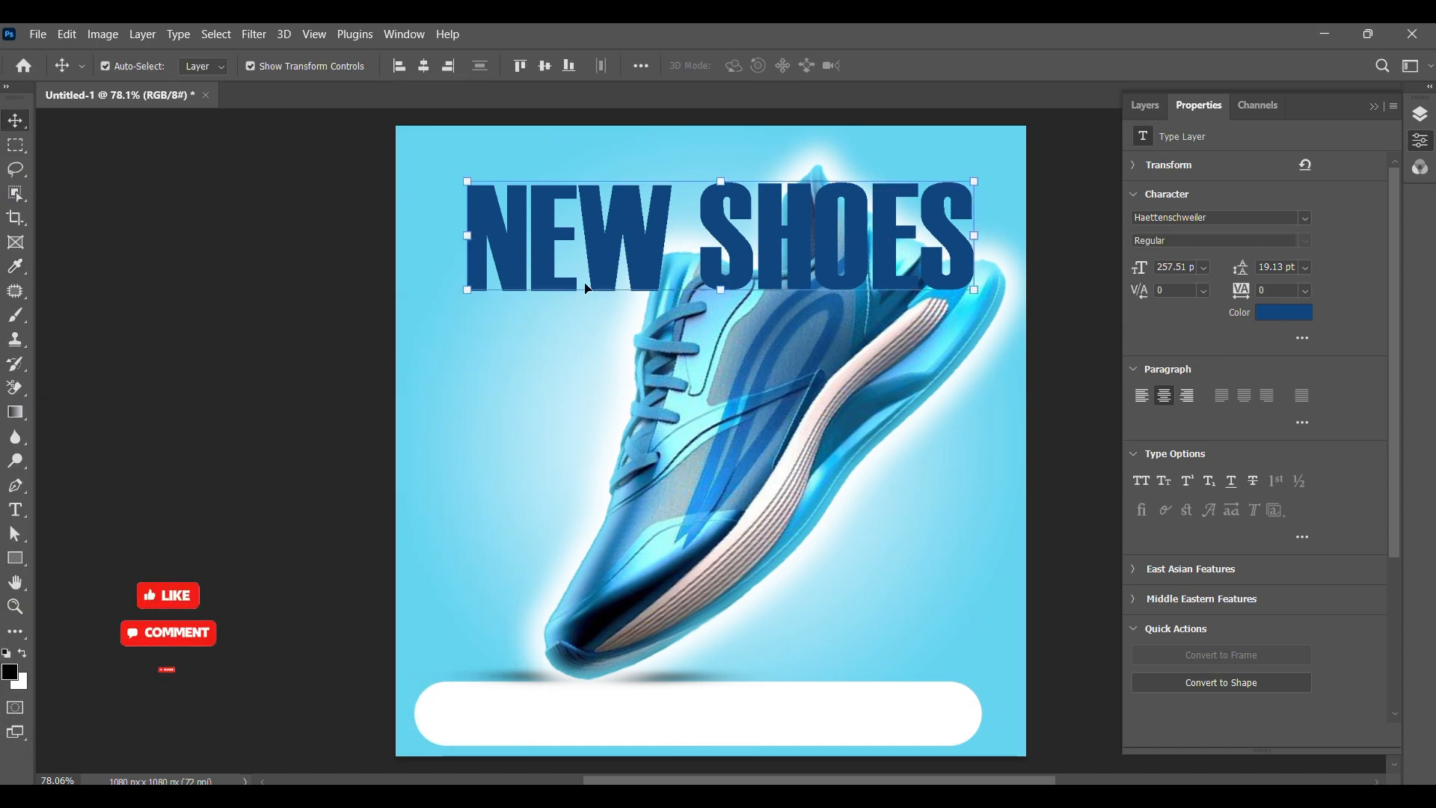
Step: Stretch the NEW SHOES text to about 110% width and 171% height across the top of the canvas
drag(724, 291, 765, 247)
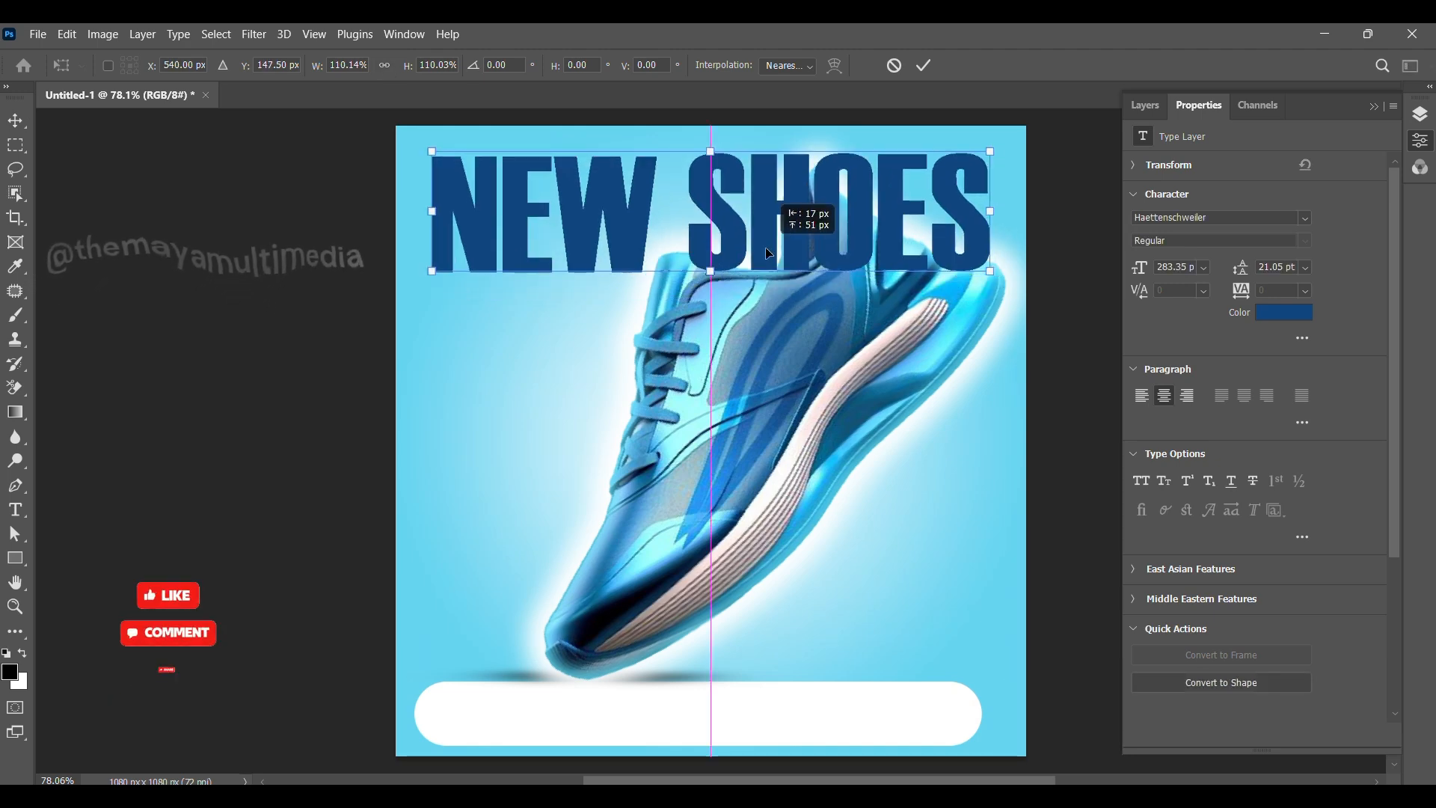
drag(766, 250, 708, 371)
click(925, 65)
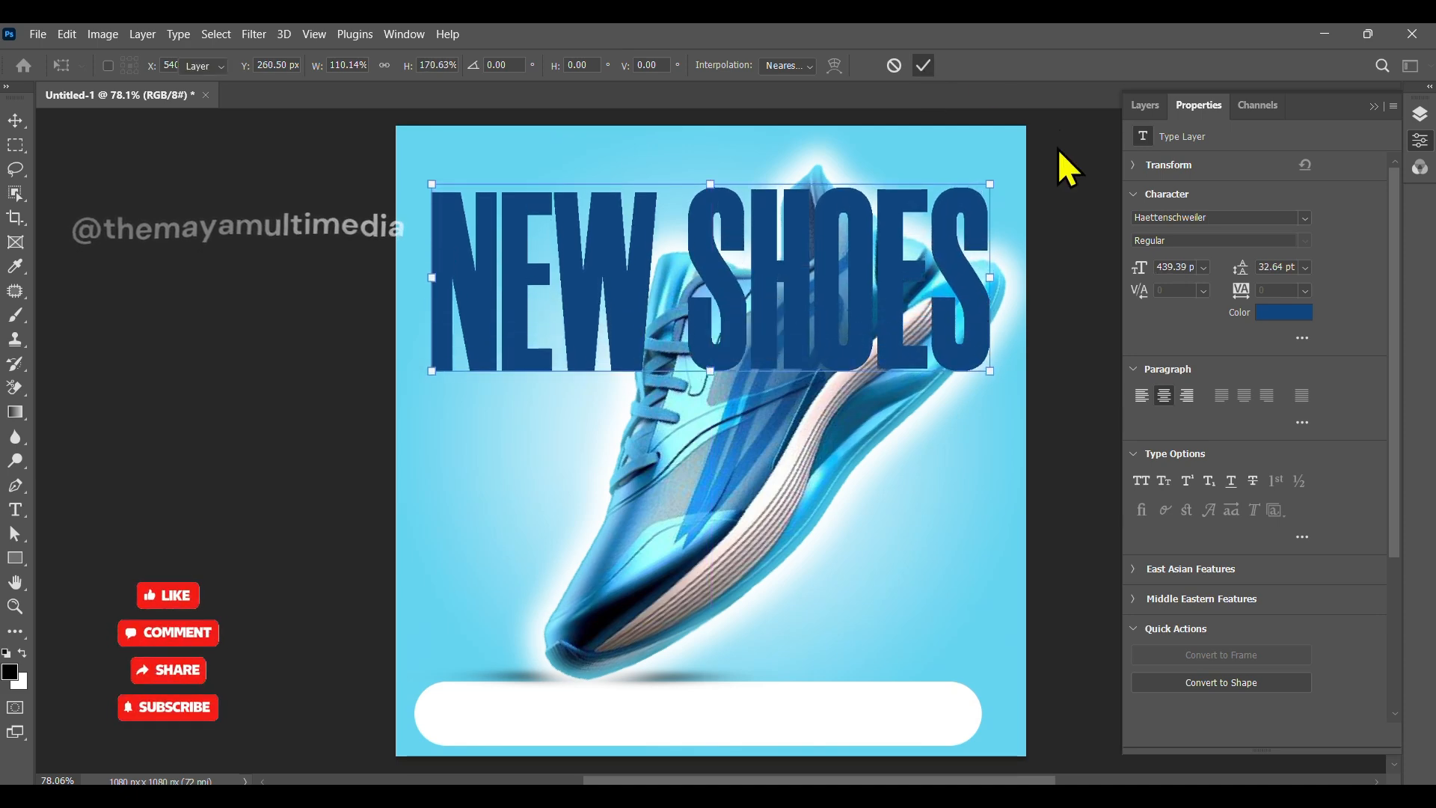
Step: Merge the sneaker layer with its shadow layer and scale the merged layer down to about 94% from its top edge
click(1152, 106)
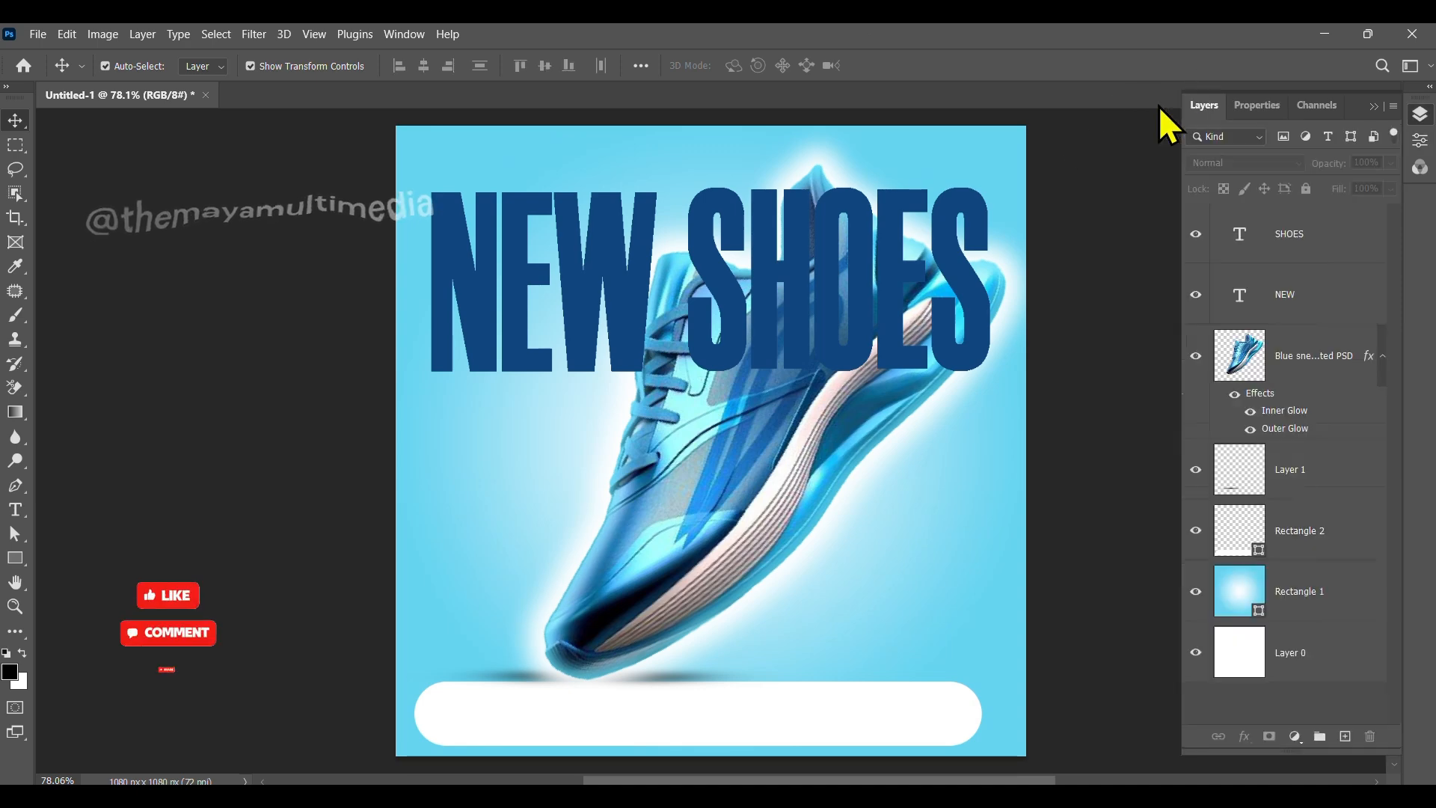
click(1292, 369)
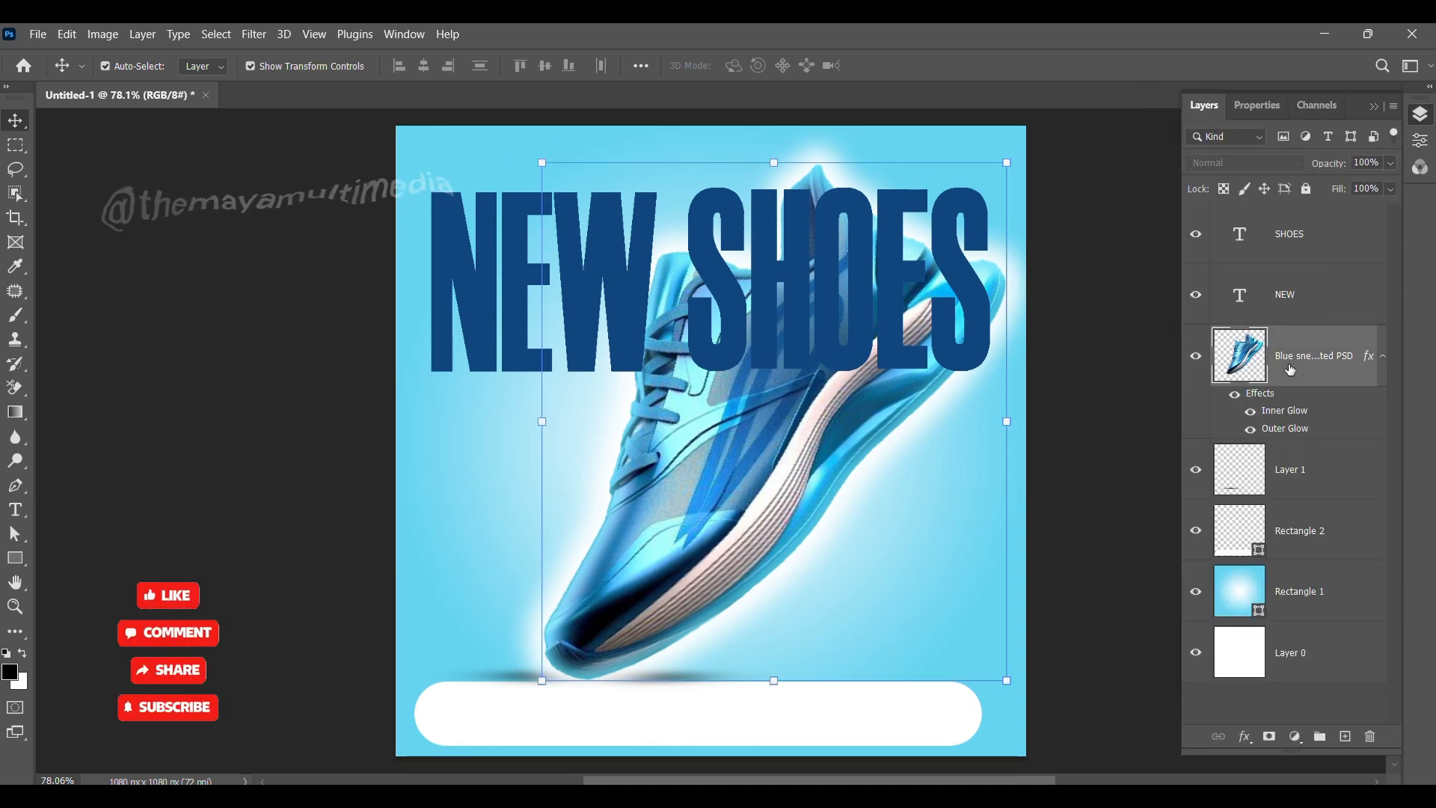
click(1306, 468)
key(ctrl)
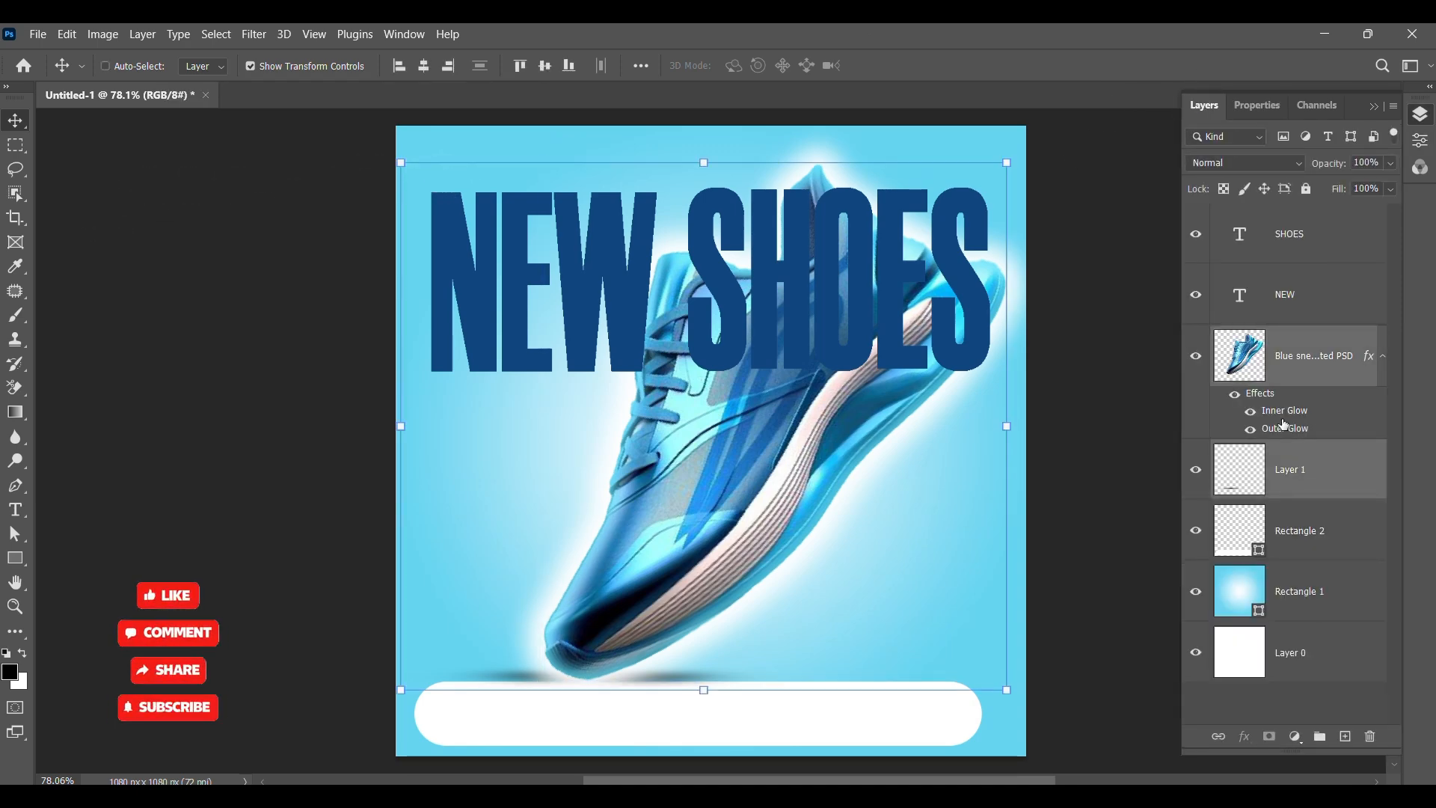
key(ctrl+e)
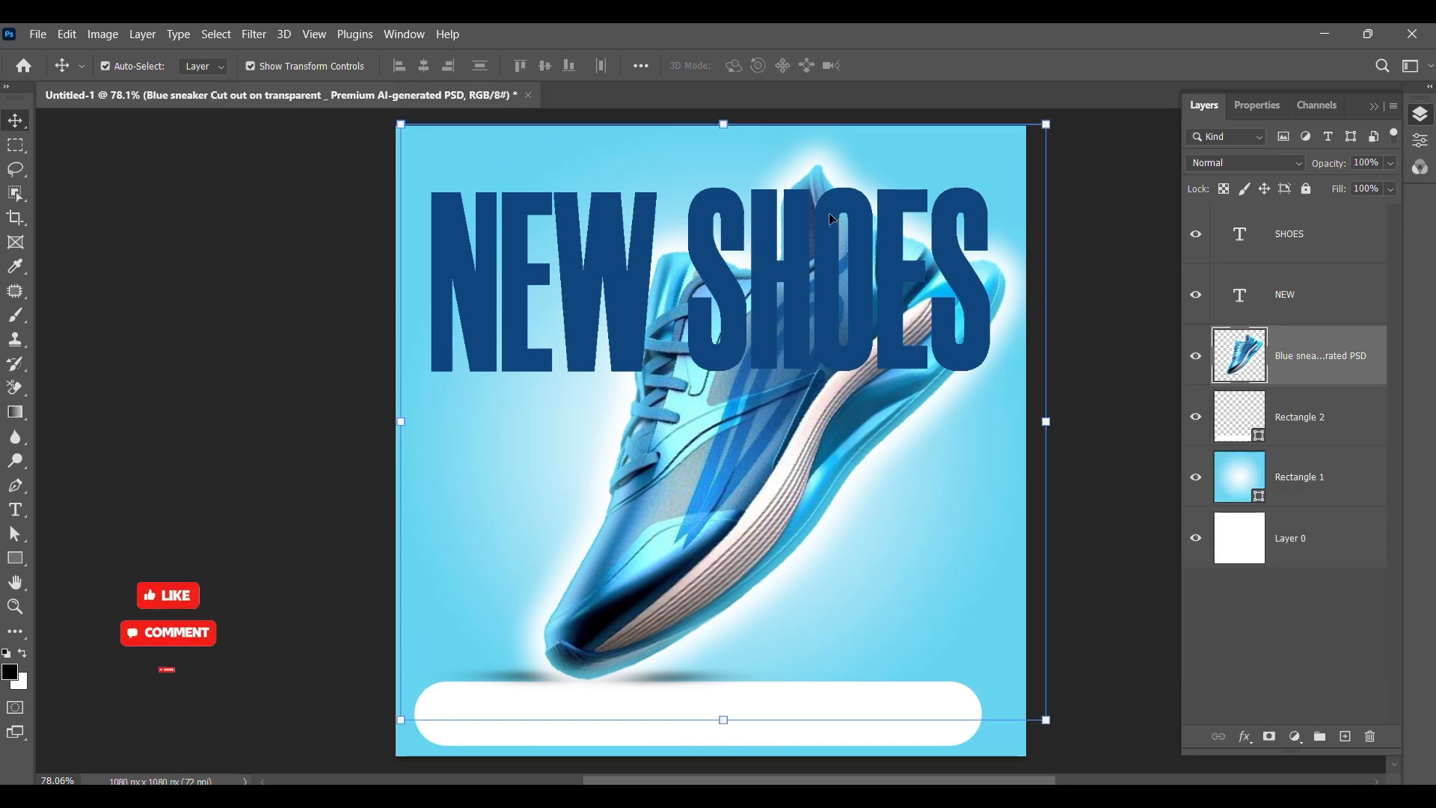
drag(724, 125, 723, 160)
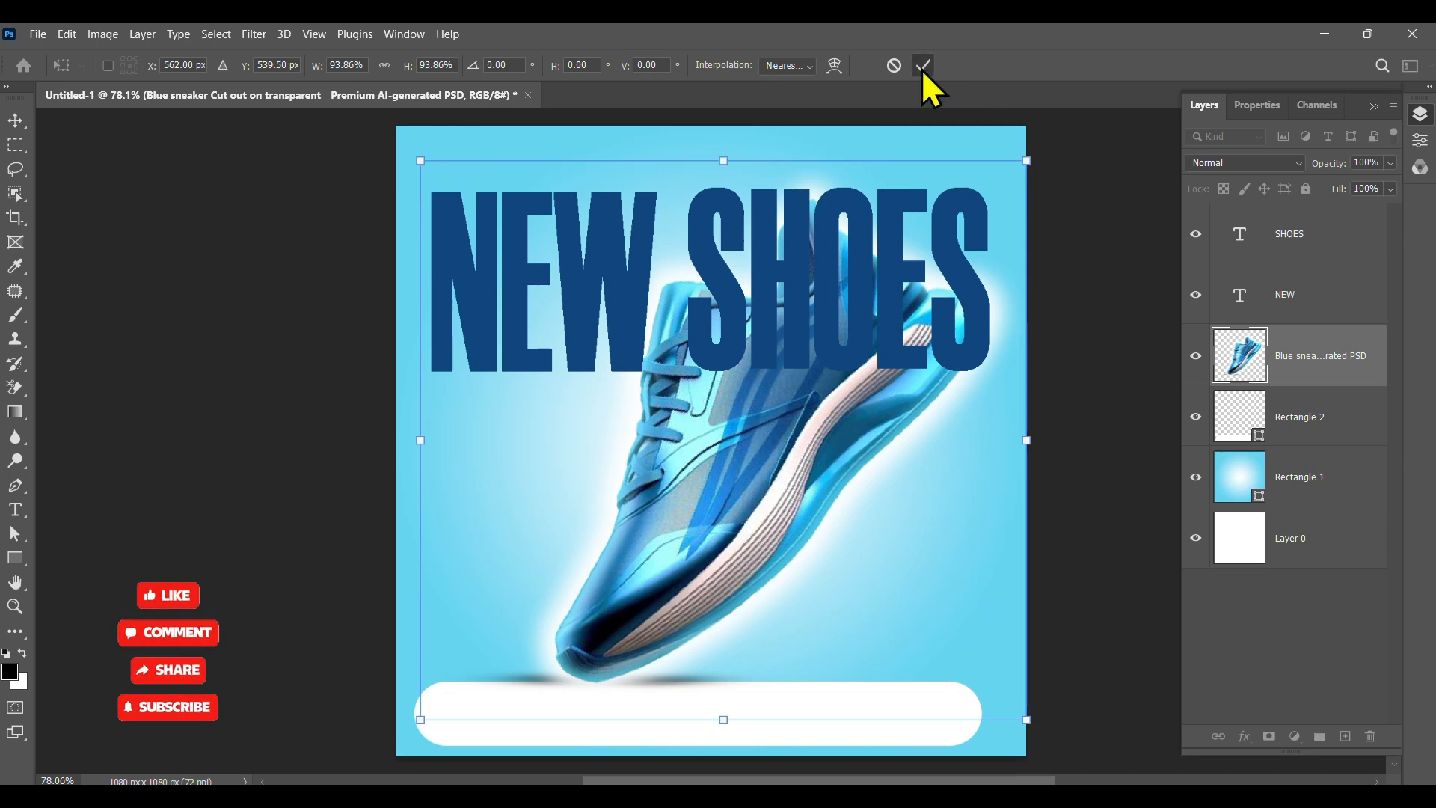
click(1135, 217)
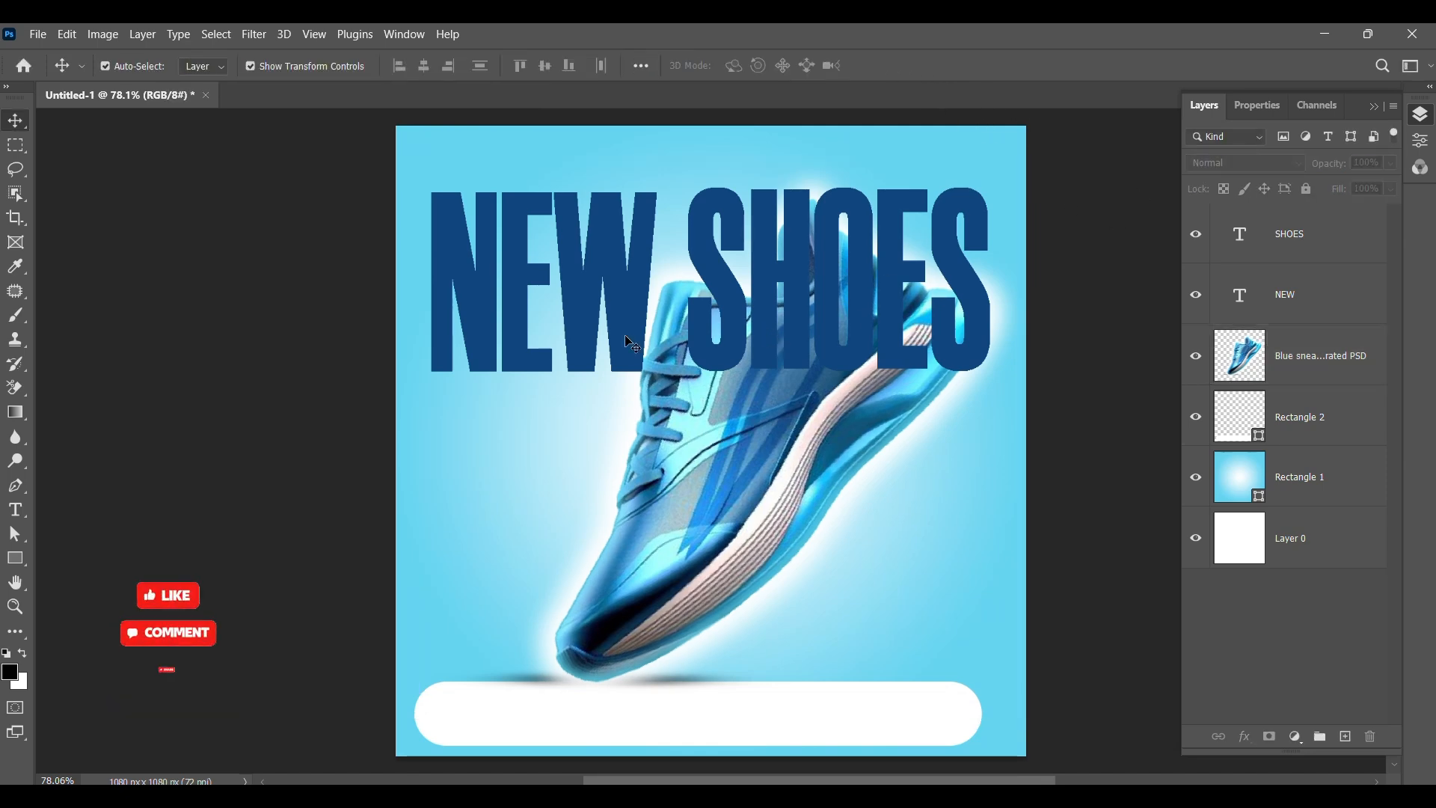
Step: Nudge the headline slightly upward and move the NEW and SHOES text layers beneath the sneaker layer
click(634, 298)
shift+click(737, 317)
drag(739, 331, 739, 318)
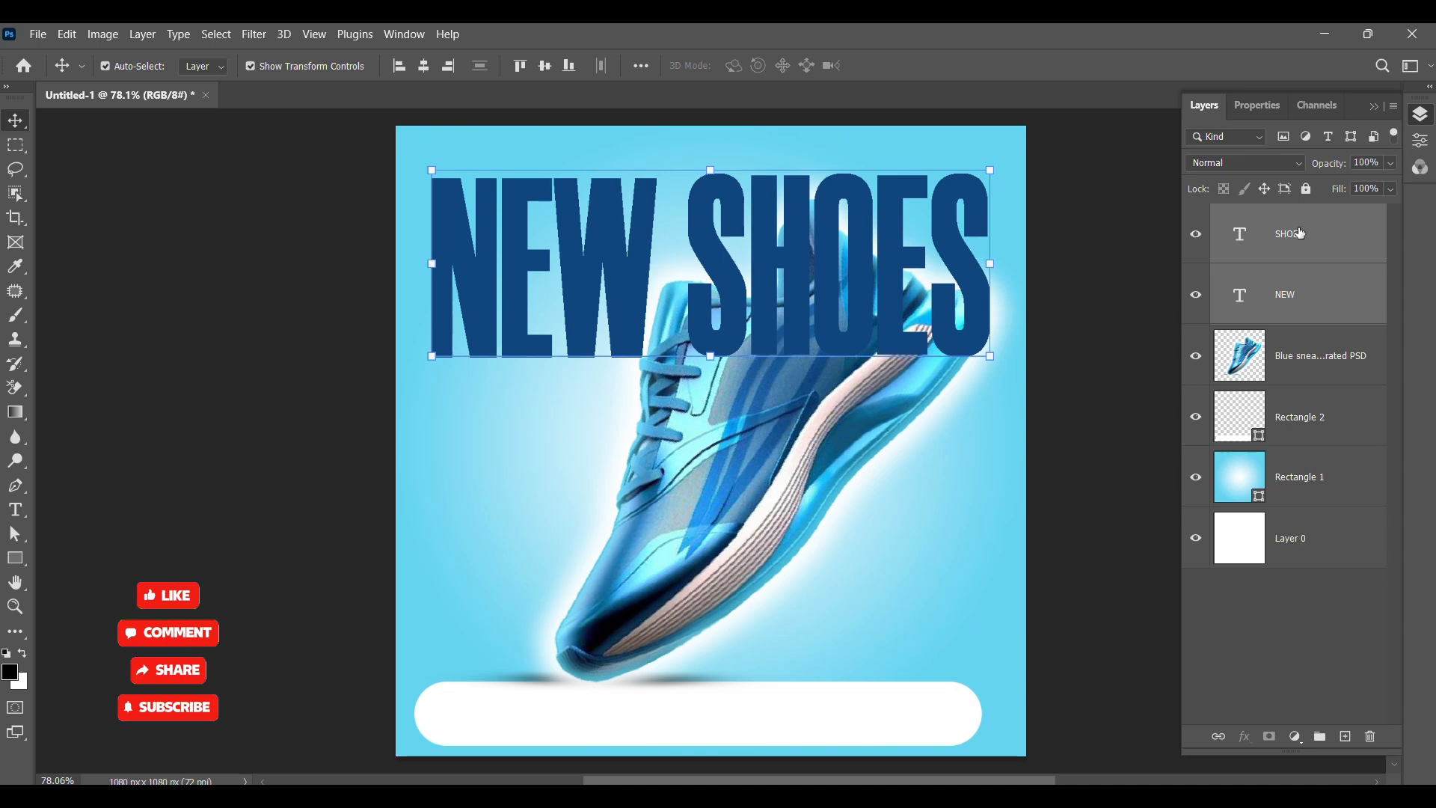
click(1088, 319)
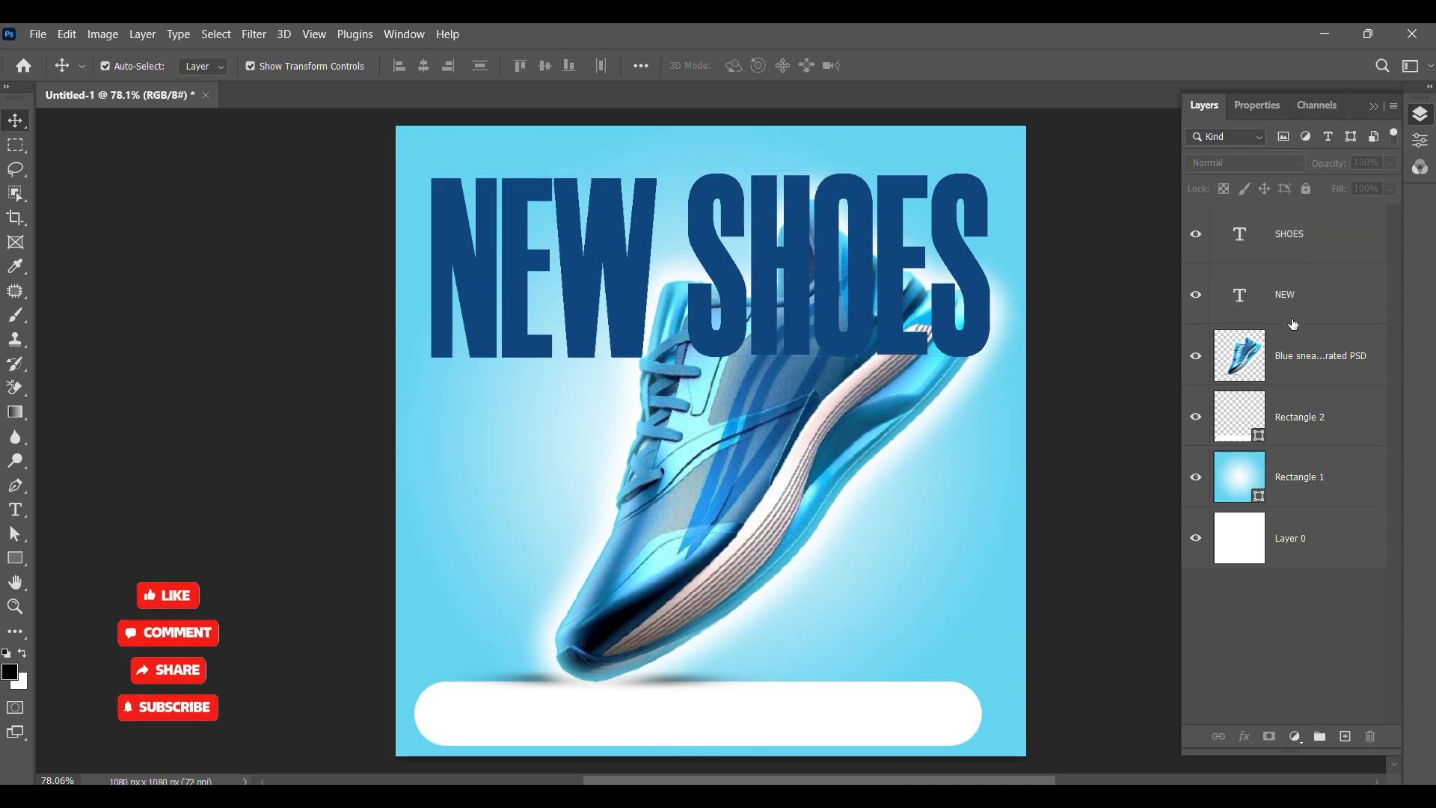
drag(1292, 363, 1292, 380)
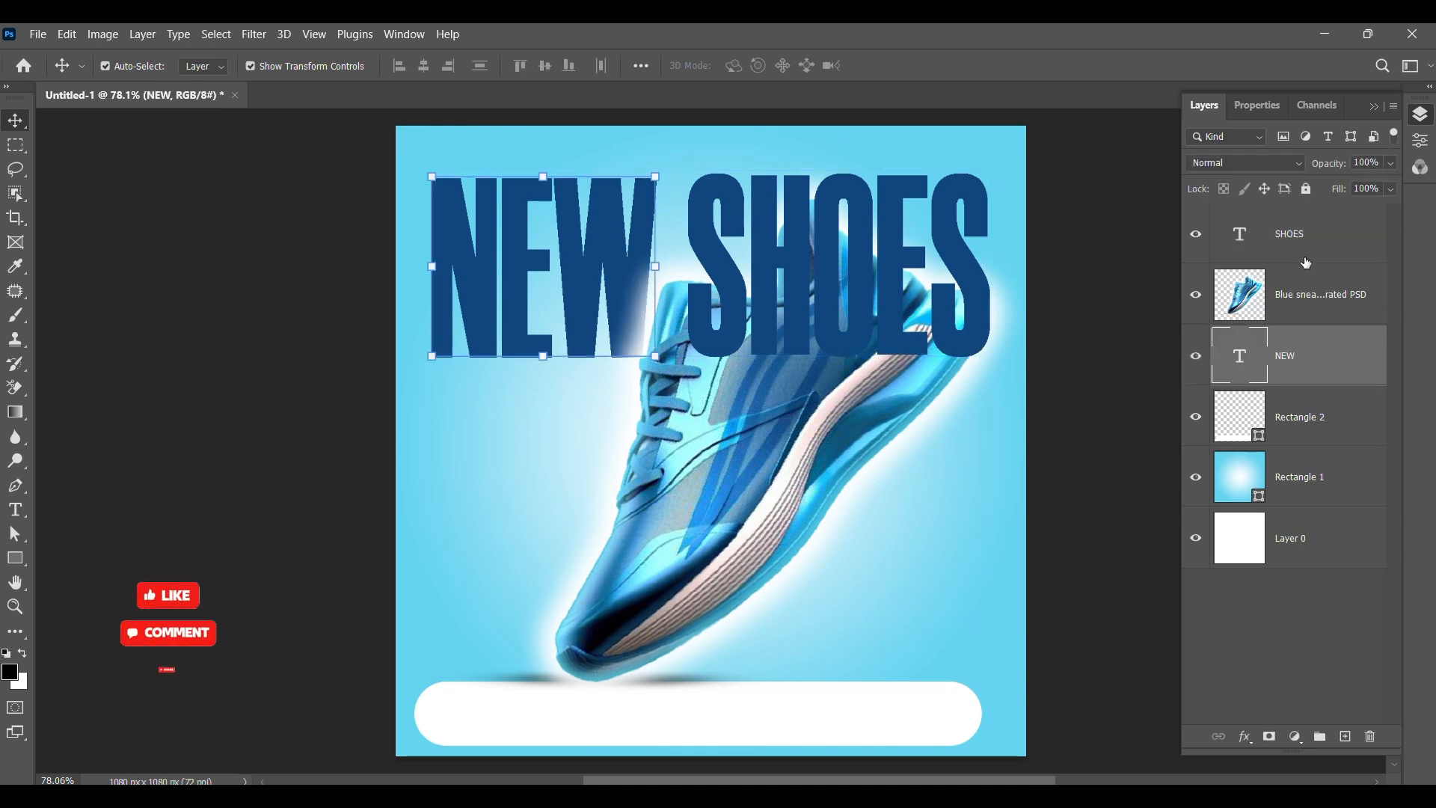
drag(1298, 247, 1300, 308)
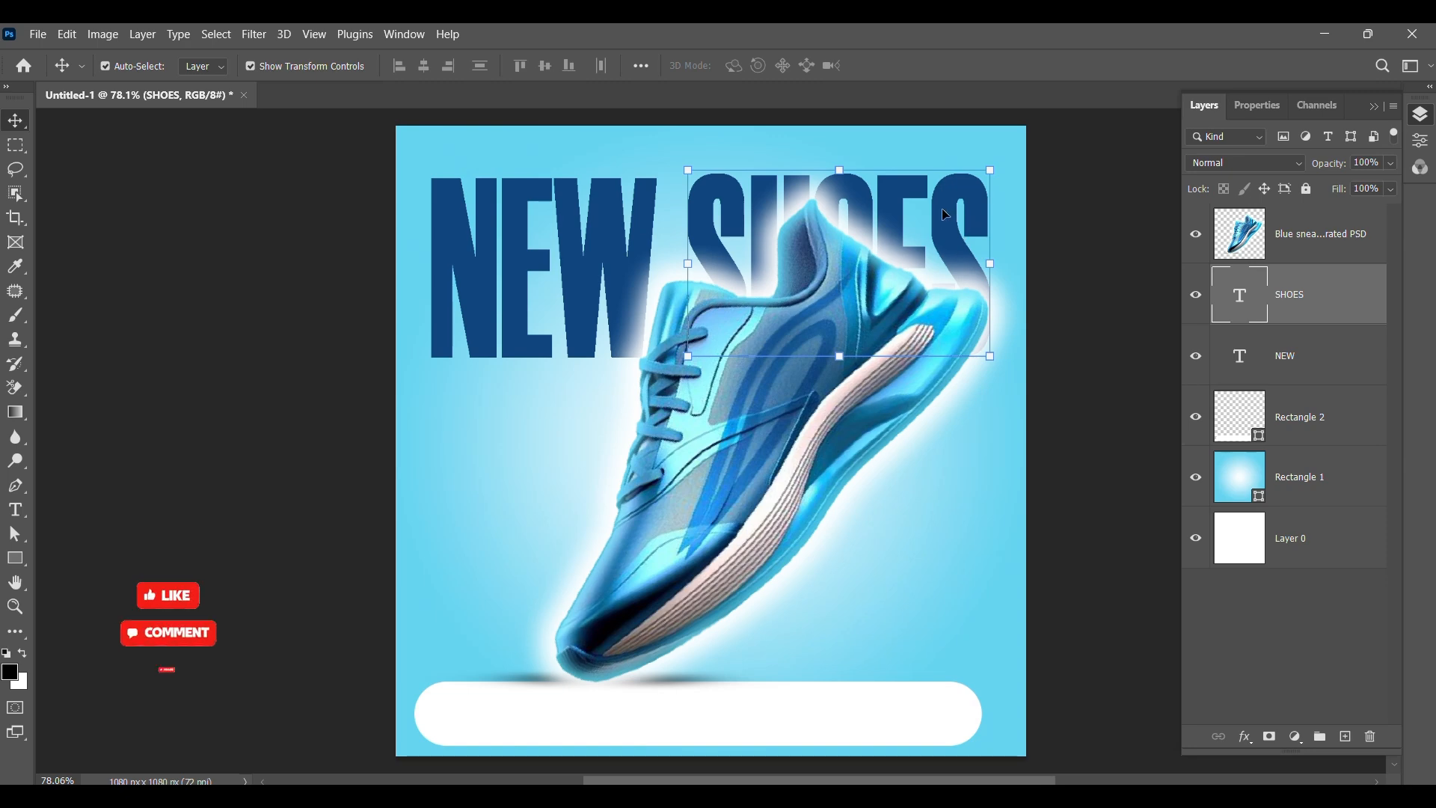
Step: Duplicate the NEW text lower on the canvas and move the copy to the top of the layer stack
drag(519, 305, 507, 561)
drag(1283, 358, 1314, 218)
Step: Change the copied text to COLLECTION and position it across the lower canvas just above the white bar
double_click(619, 562)
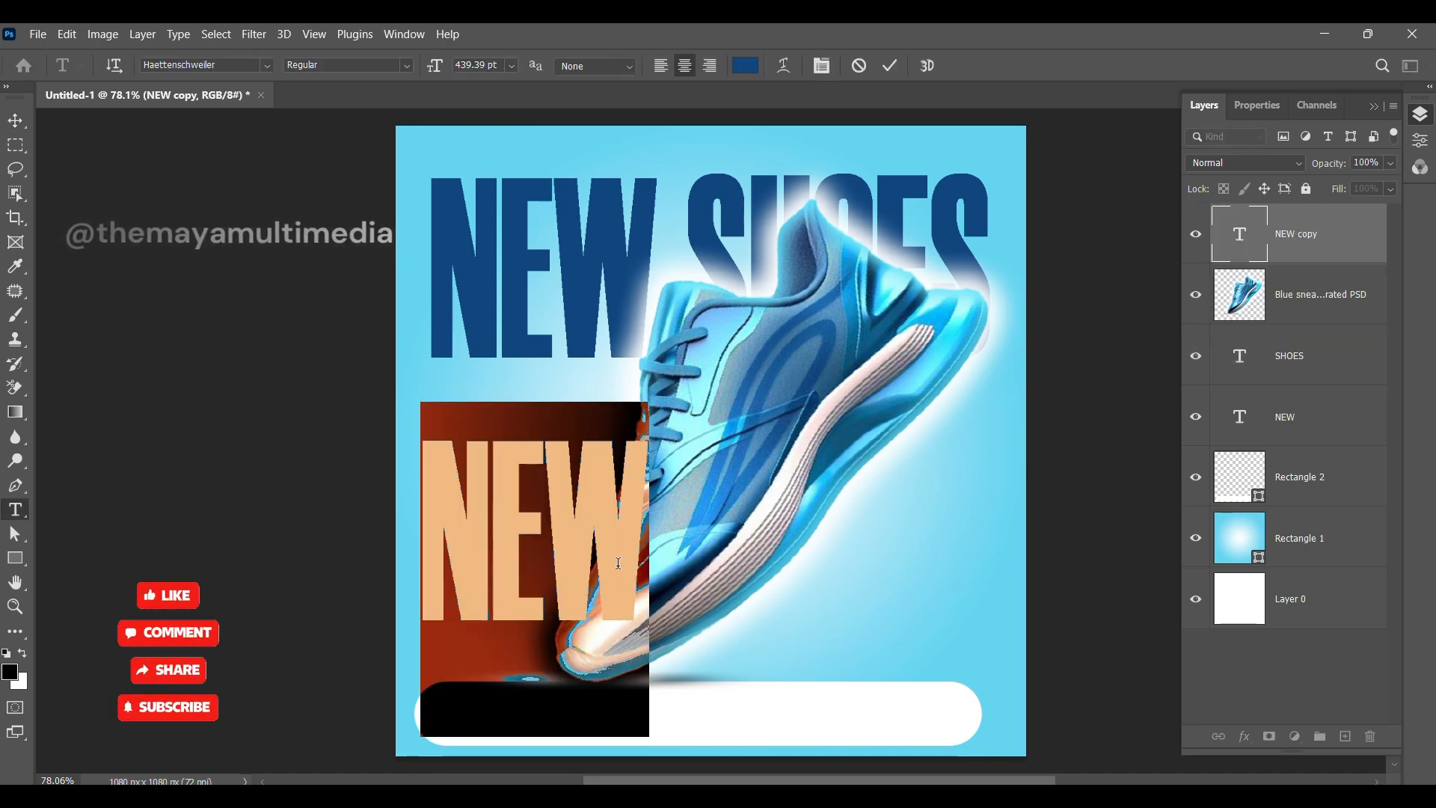
text(COLL)
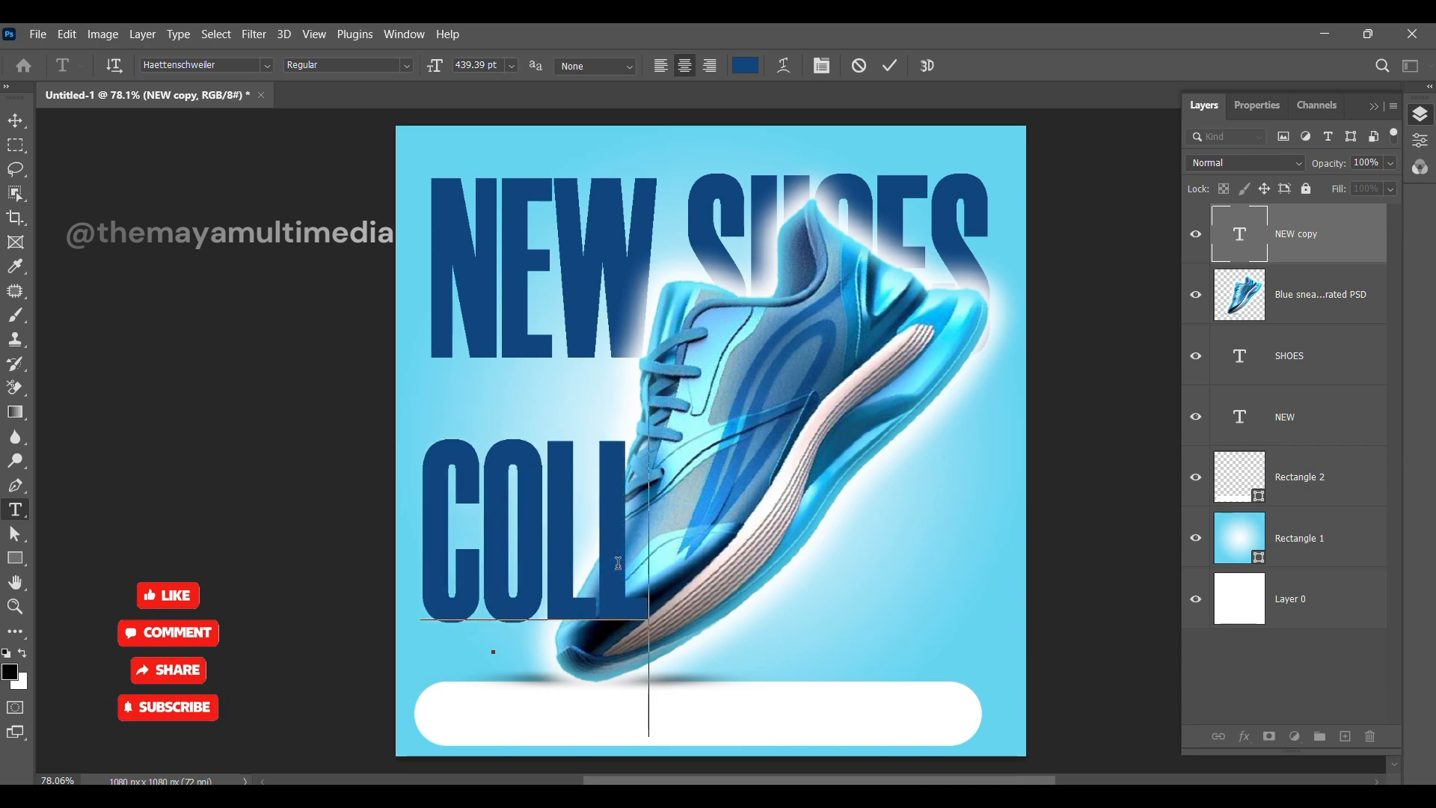
text(ECTION)
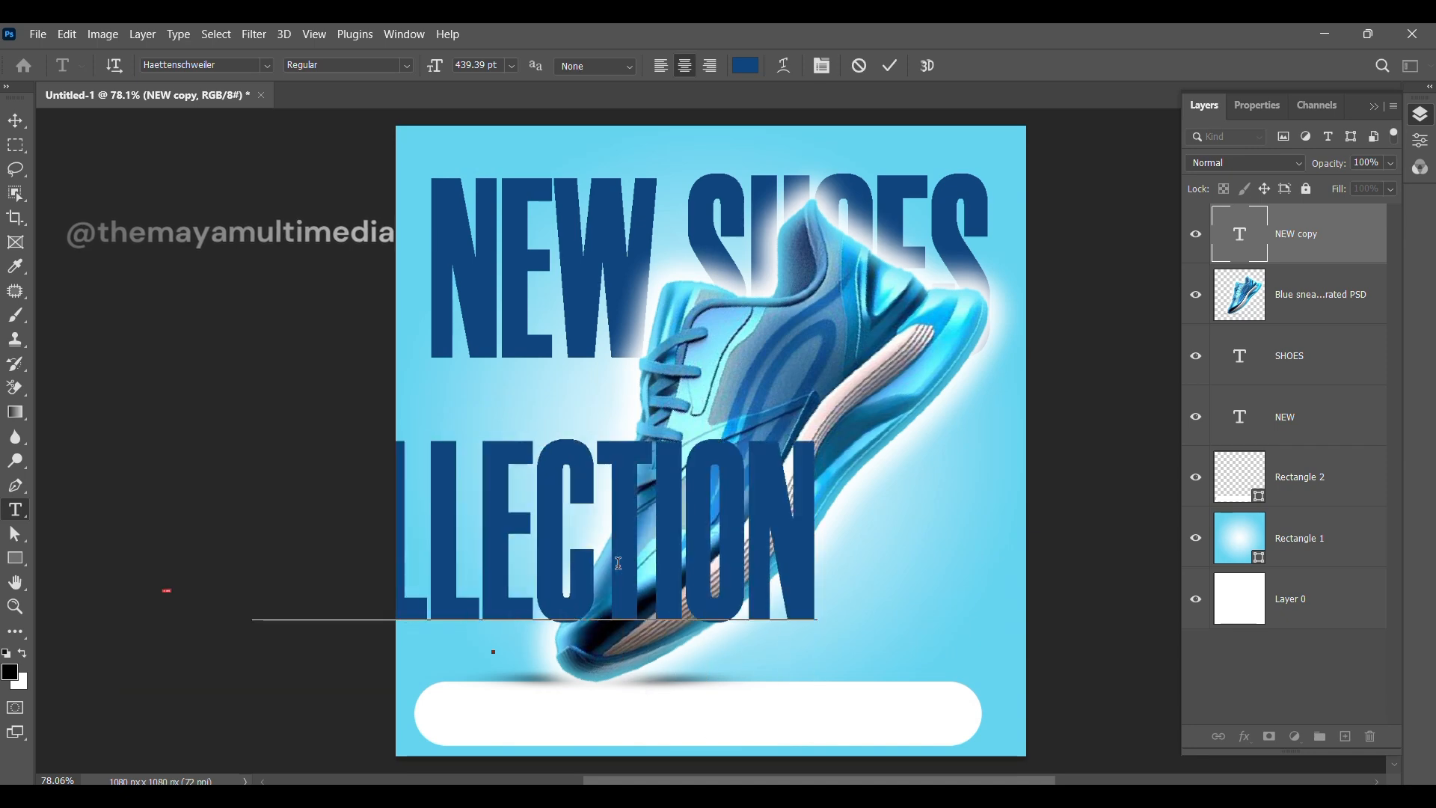
click(16, 120)
drag(601, 537, 753, 645)
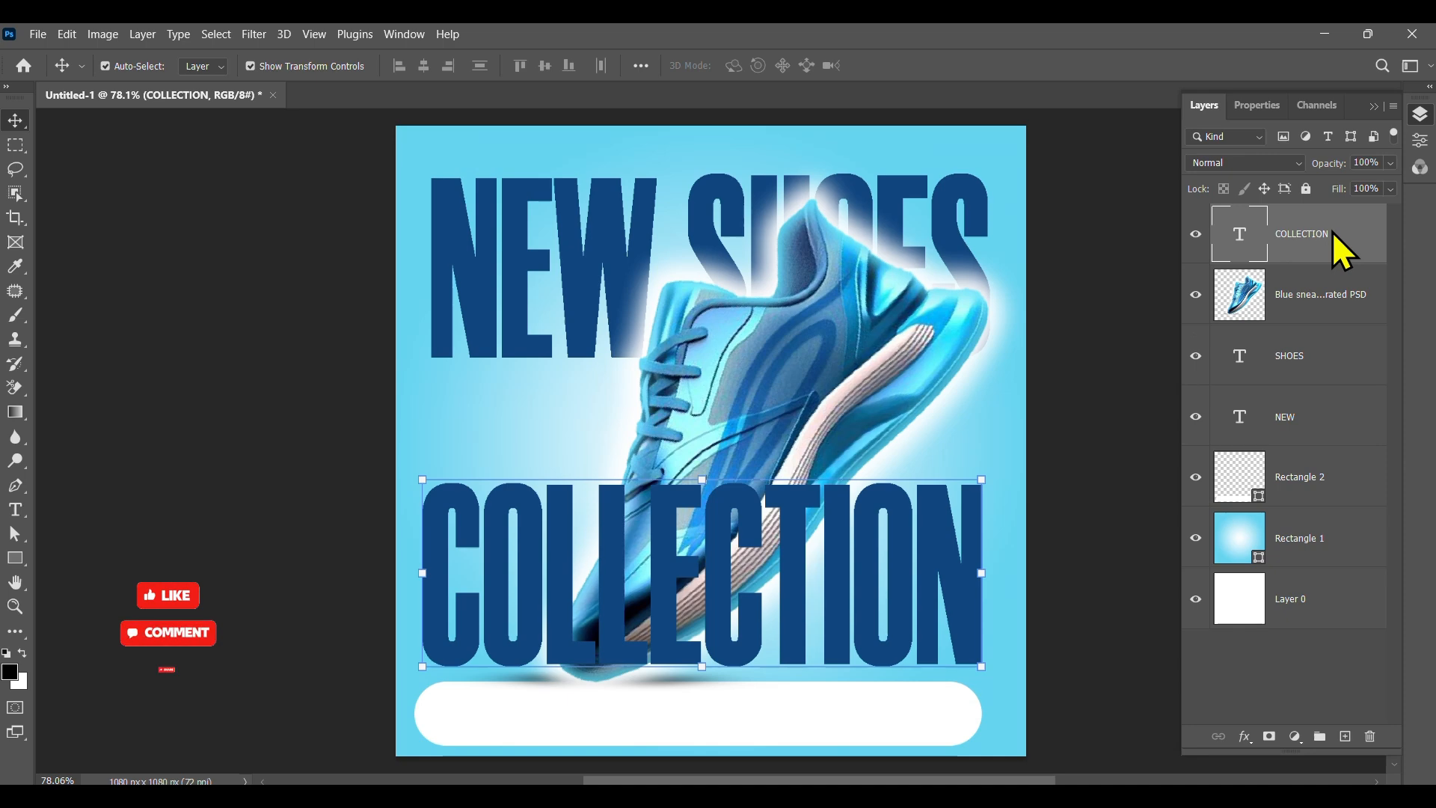
Step: Apply an Inner Glow layer style to the COLLECTION text
right_click(1331, 231)
click(1147, 52)
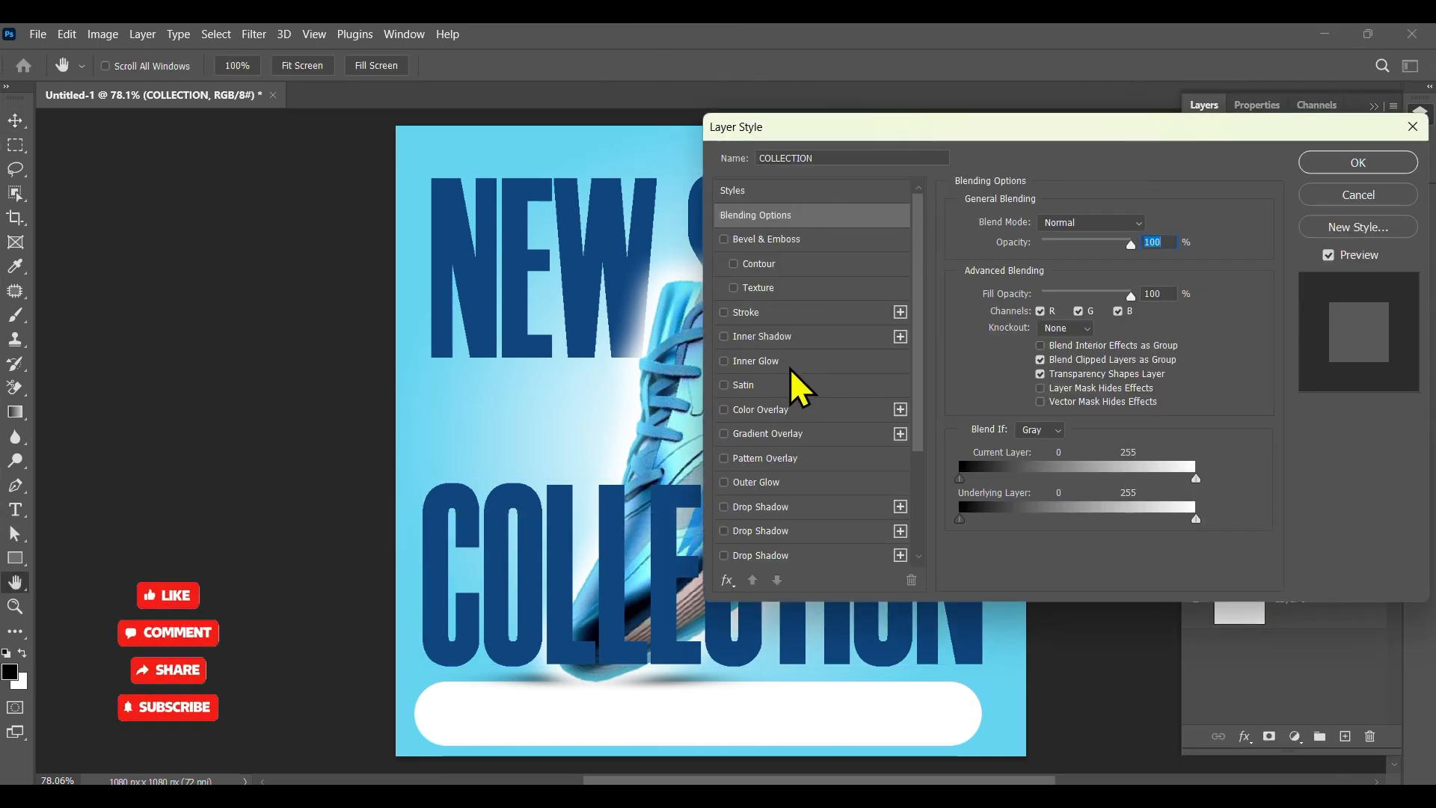
click(778, 363)
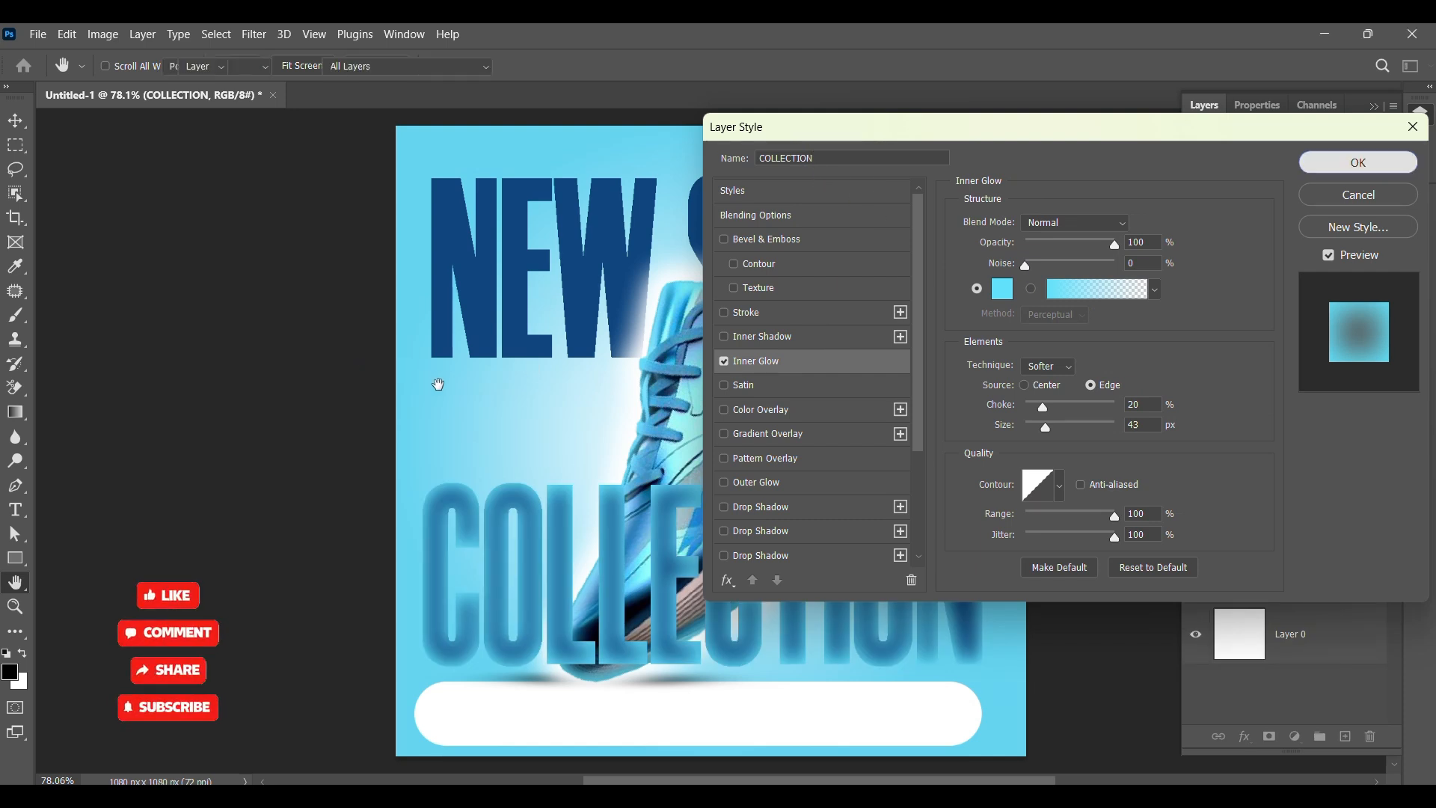
key(Return)
Step: Reduce the COLLECTION inner glow to a choke of 16% and a size of 13 px
drag(1042, 407, 853, 398)
right_click(1360, 238)
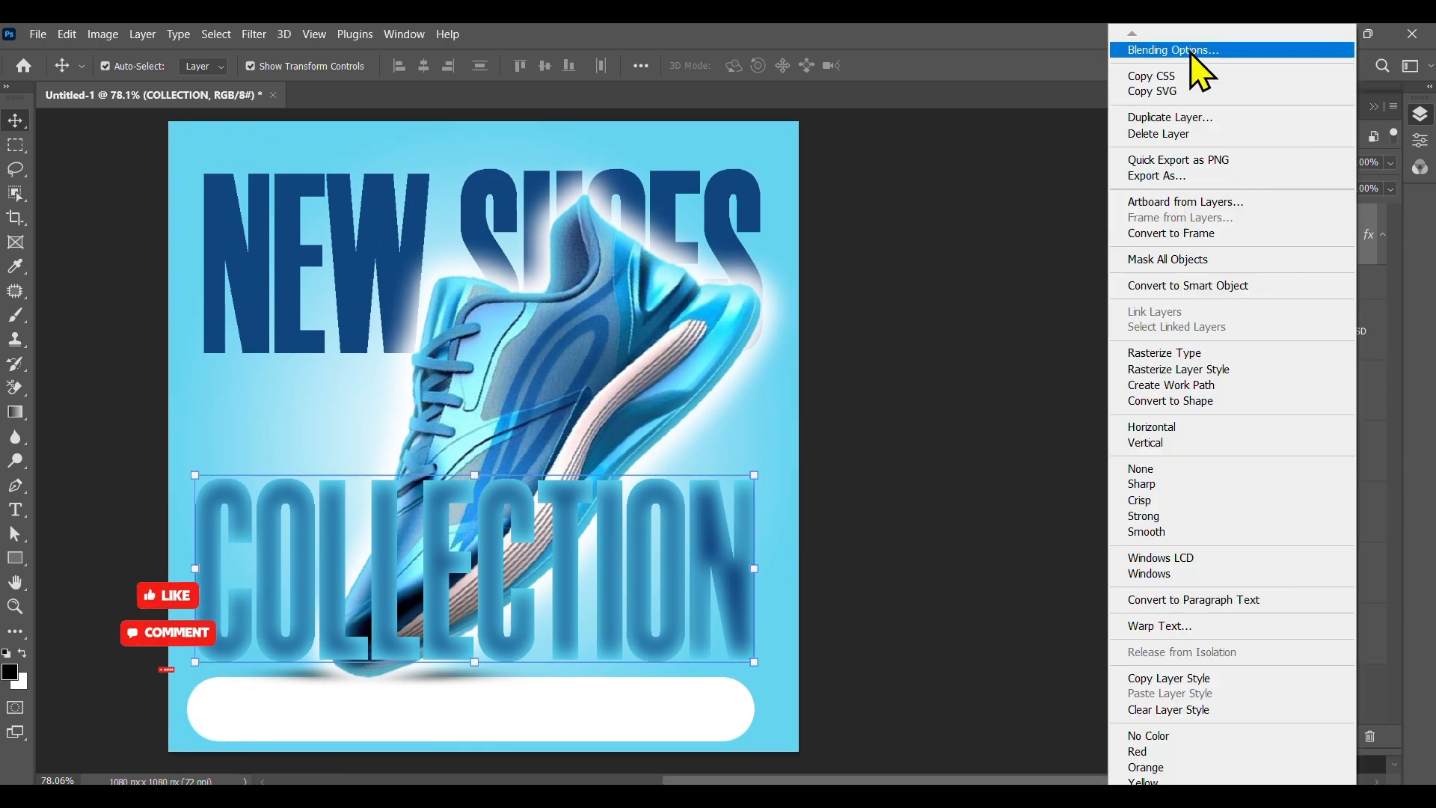
click(1201, 60)
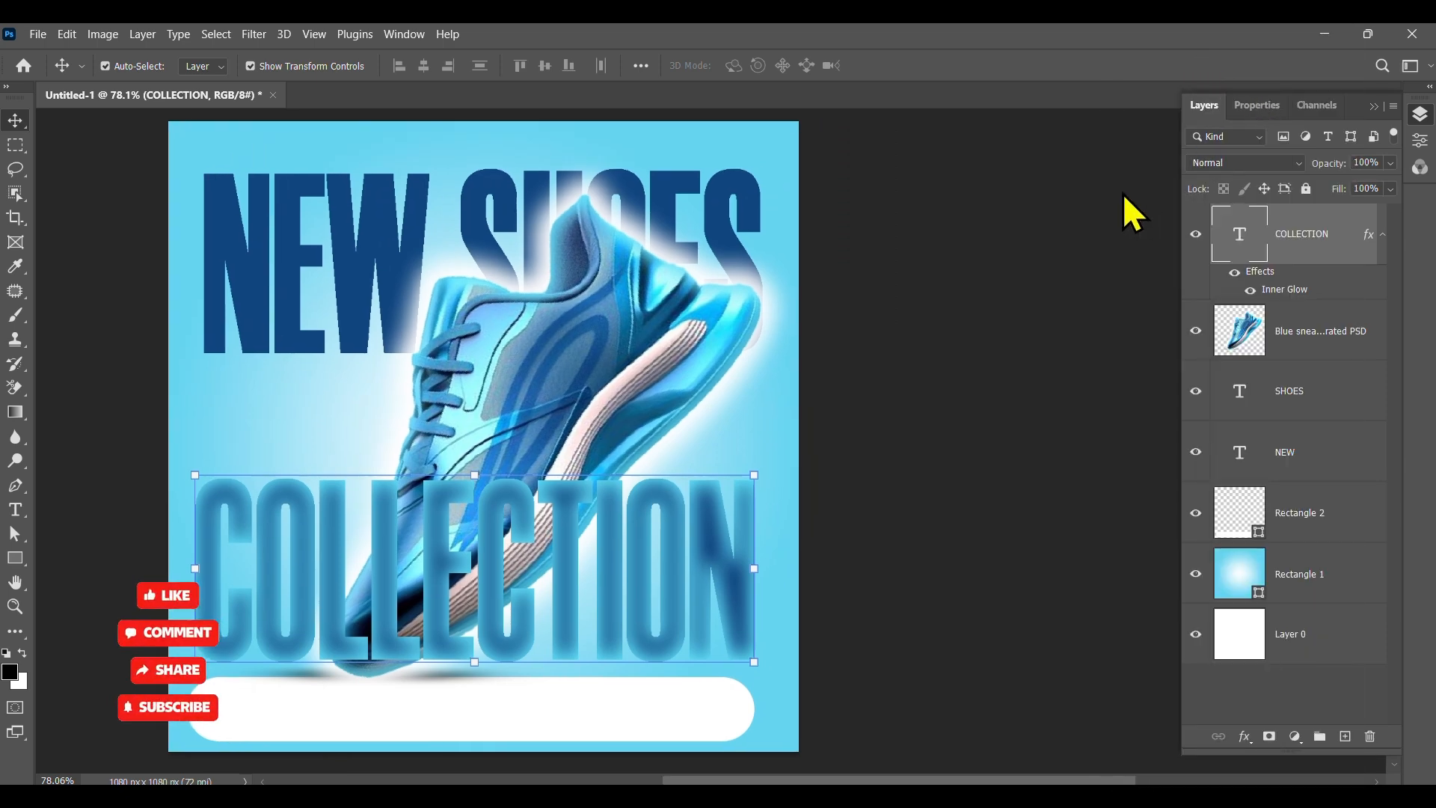
drag(918, 122, 921, 123)
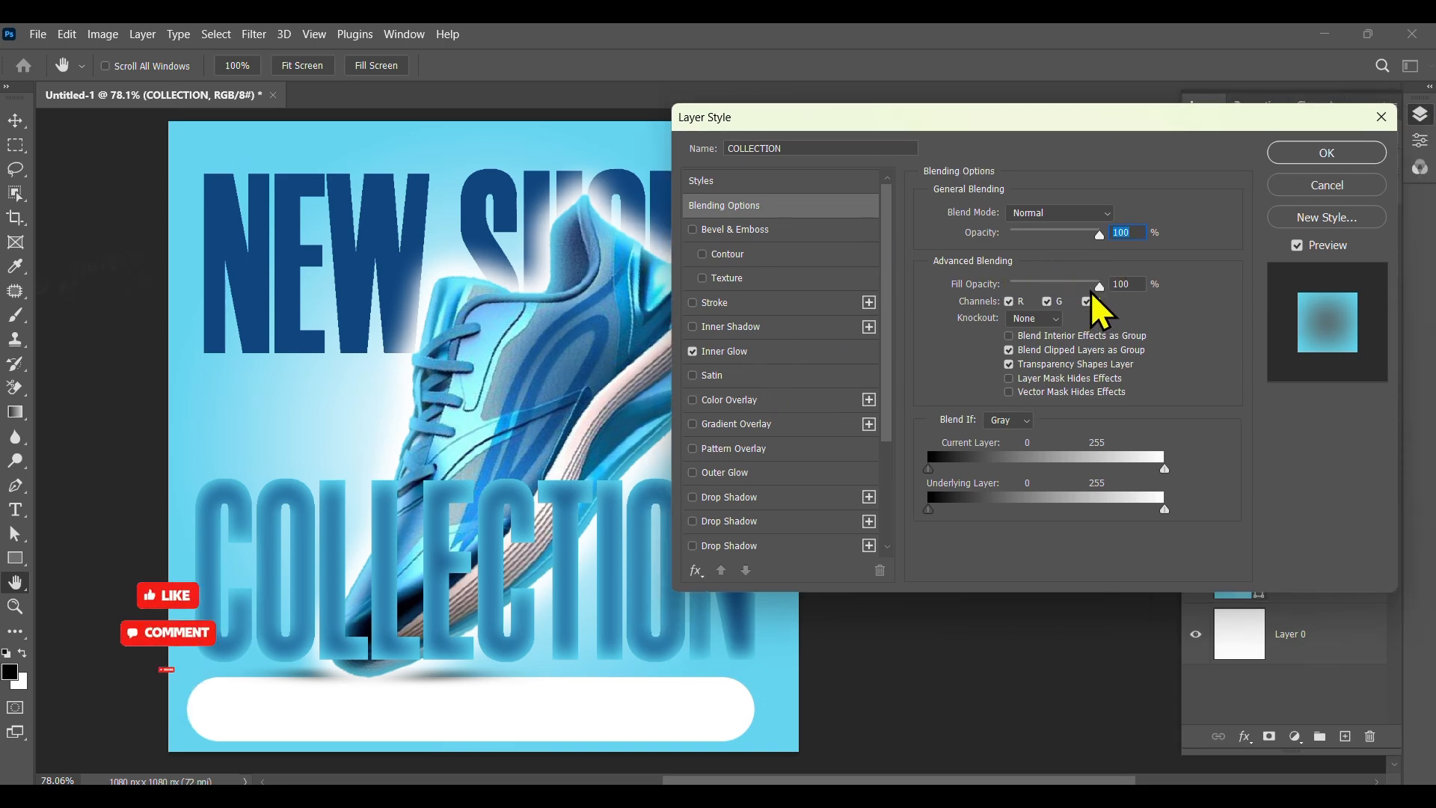
click(750, 351)
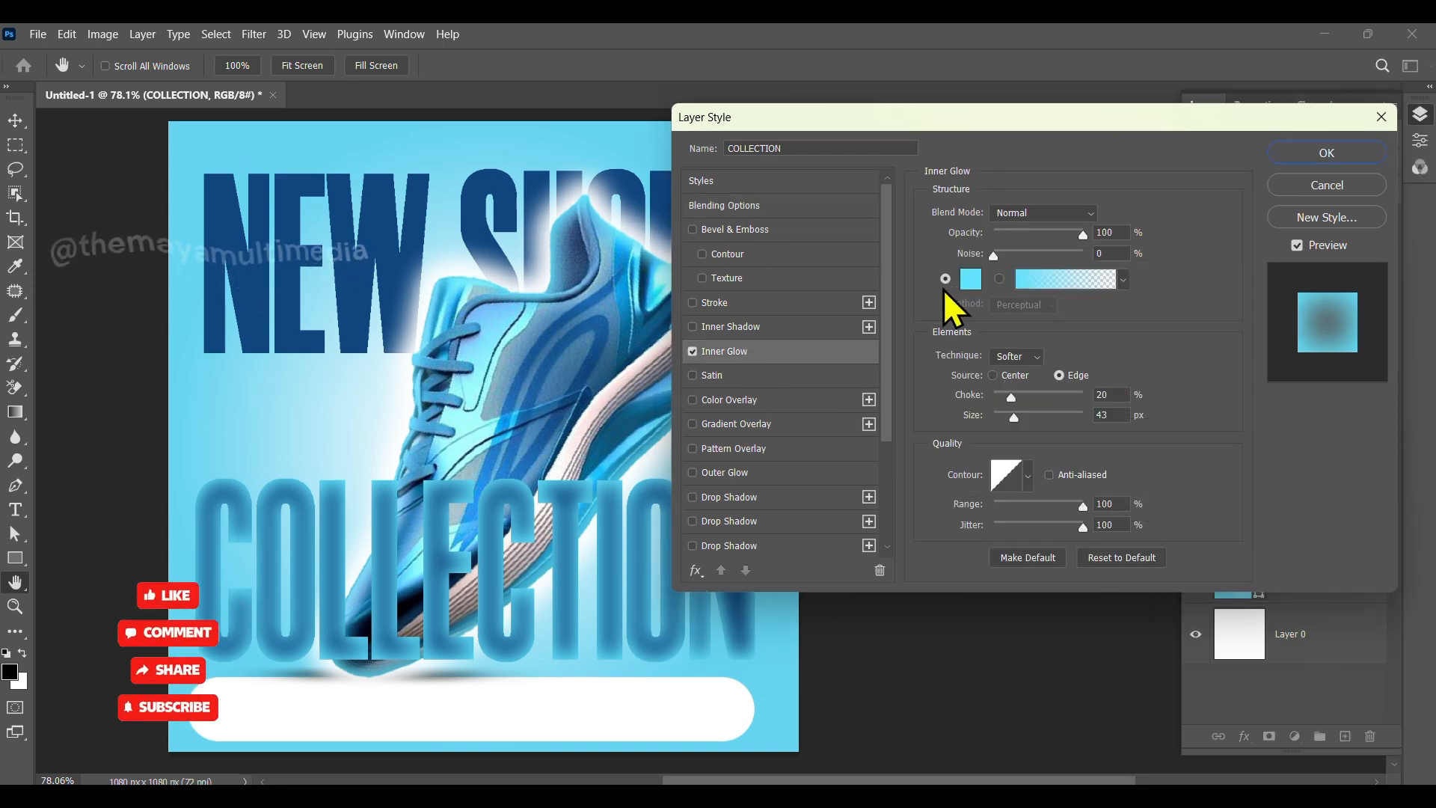
drag(1012, 397, 1005, 420)
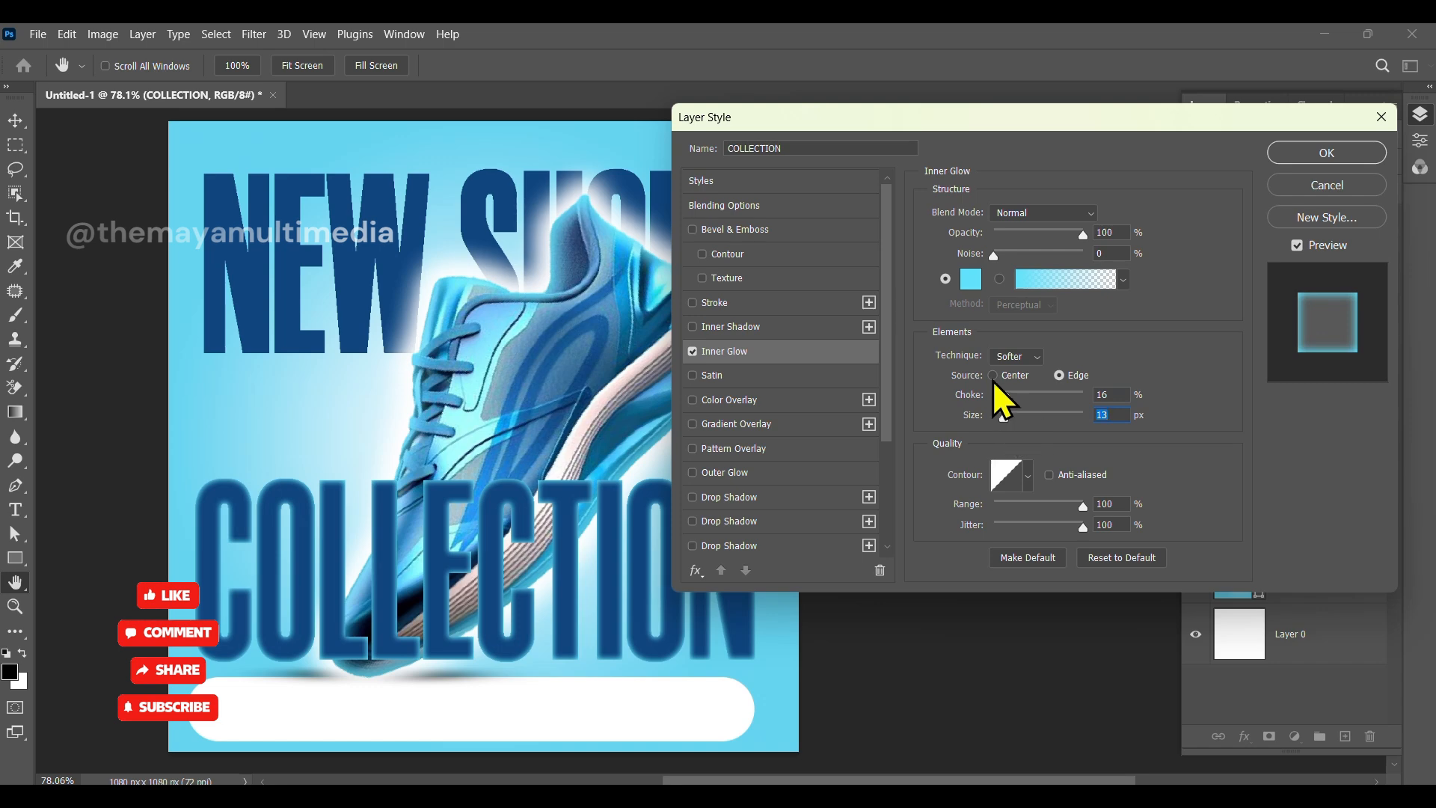
Step: Add an Outer Glow to COLLECTION with colour 0f467e sampled from the headline, spread 6% and size 24 px
click(757, 473)
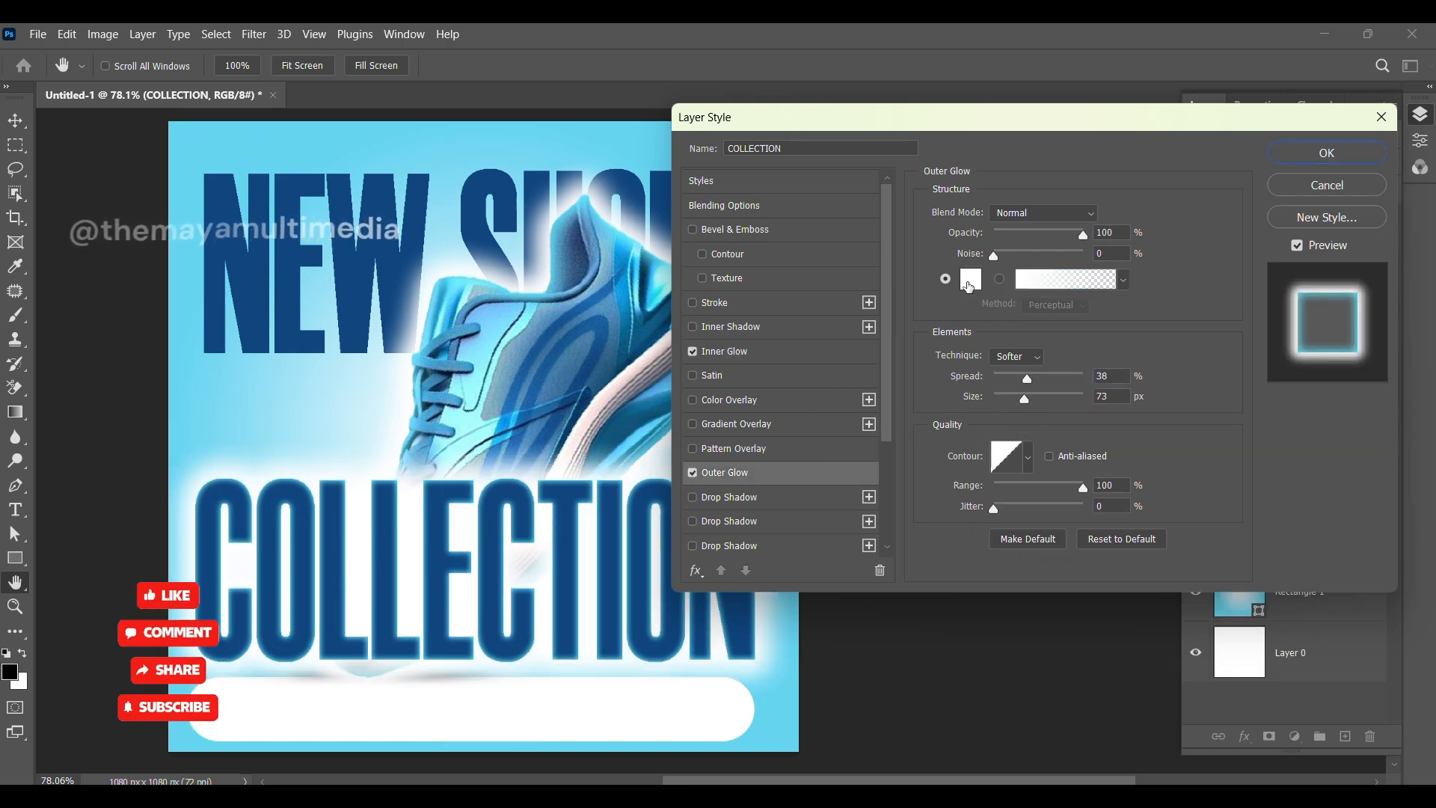
click(969, 285)
click(352, 262)
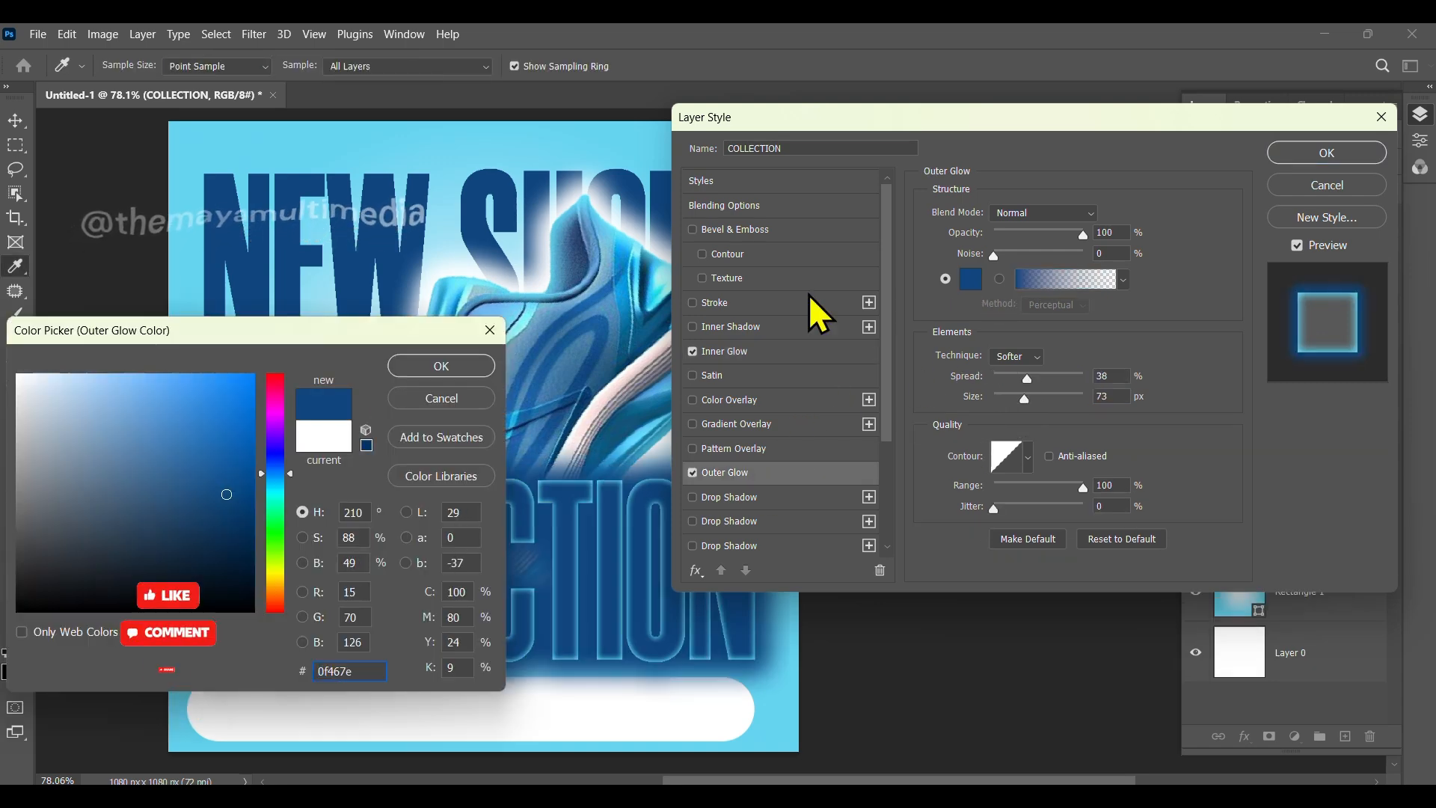
click(441, 366)
drag(1024, 399, 998, 379)
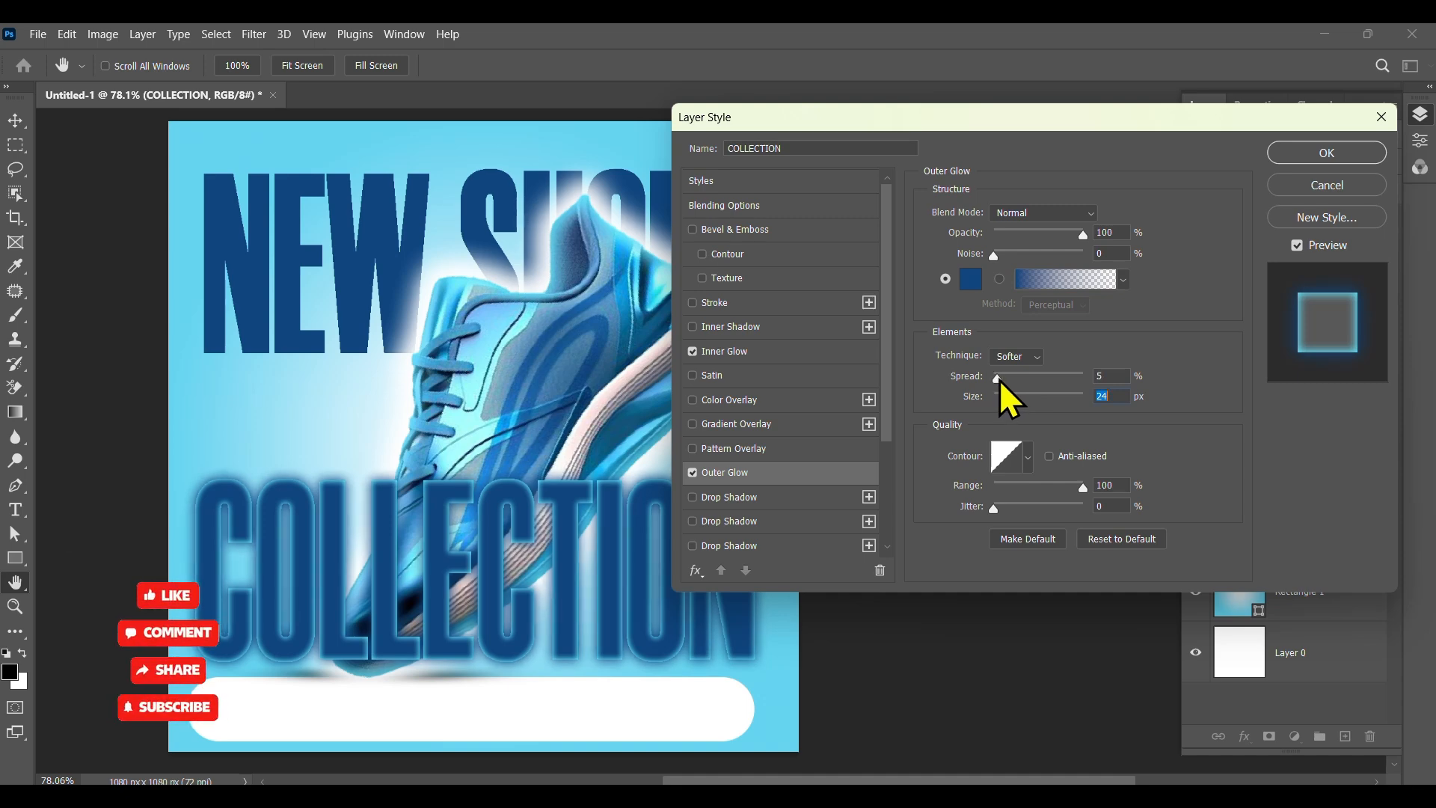
drag(1000, 381, 1001, 380)
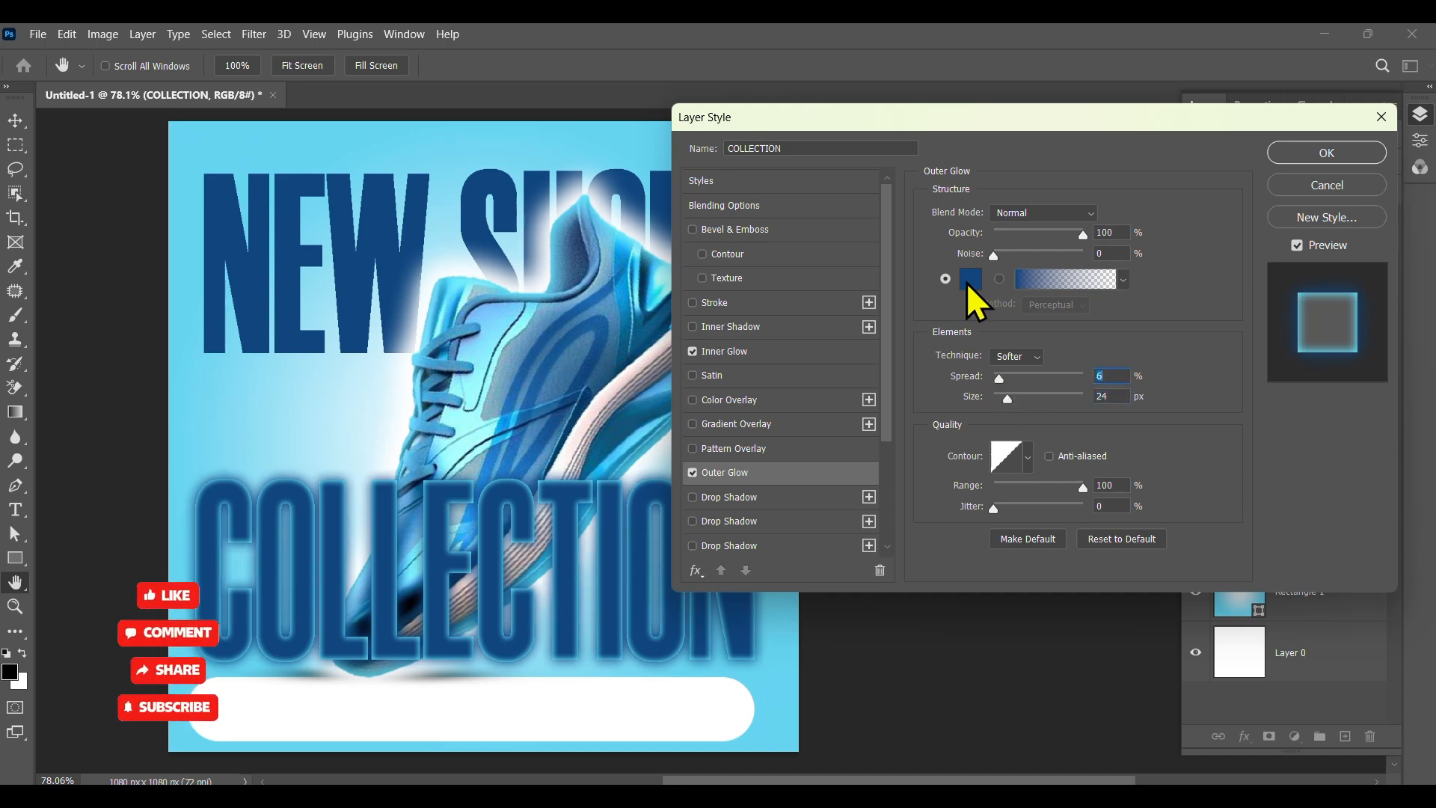
Step: Change the outer glow colour to a light blue sampled from the canvas background
click(970, 281)
drag(308, 339, 312, 385)
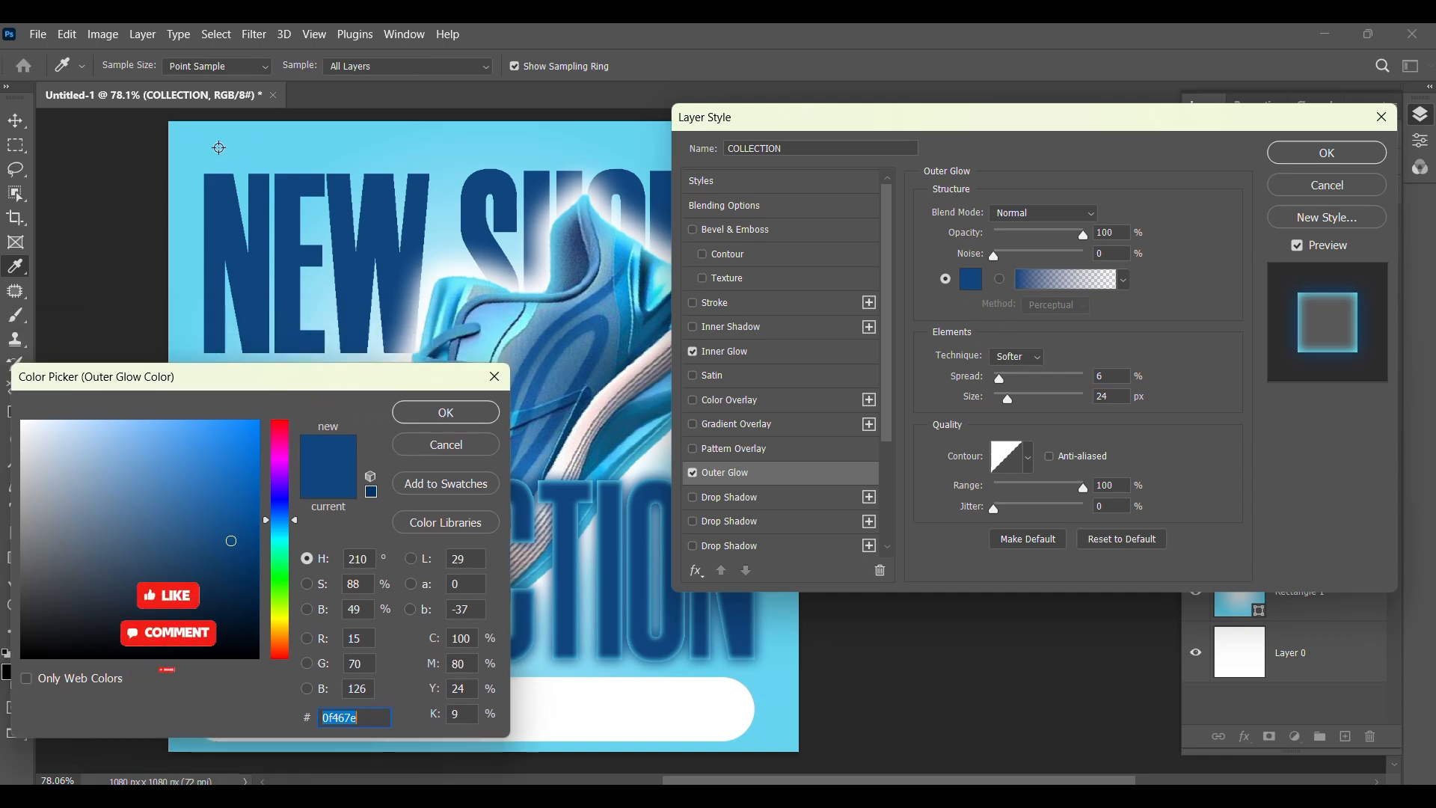
click(219, 148)
click(454, 409)
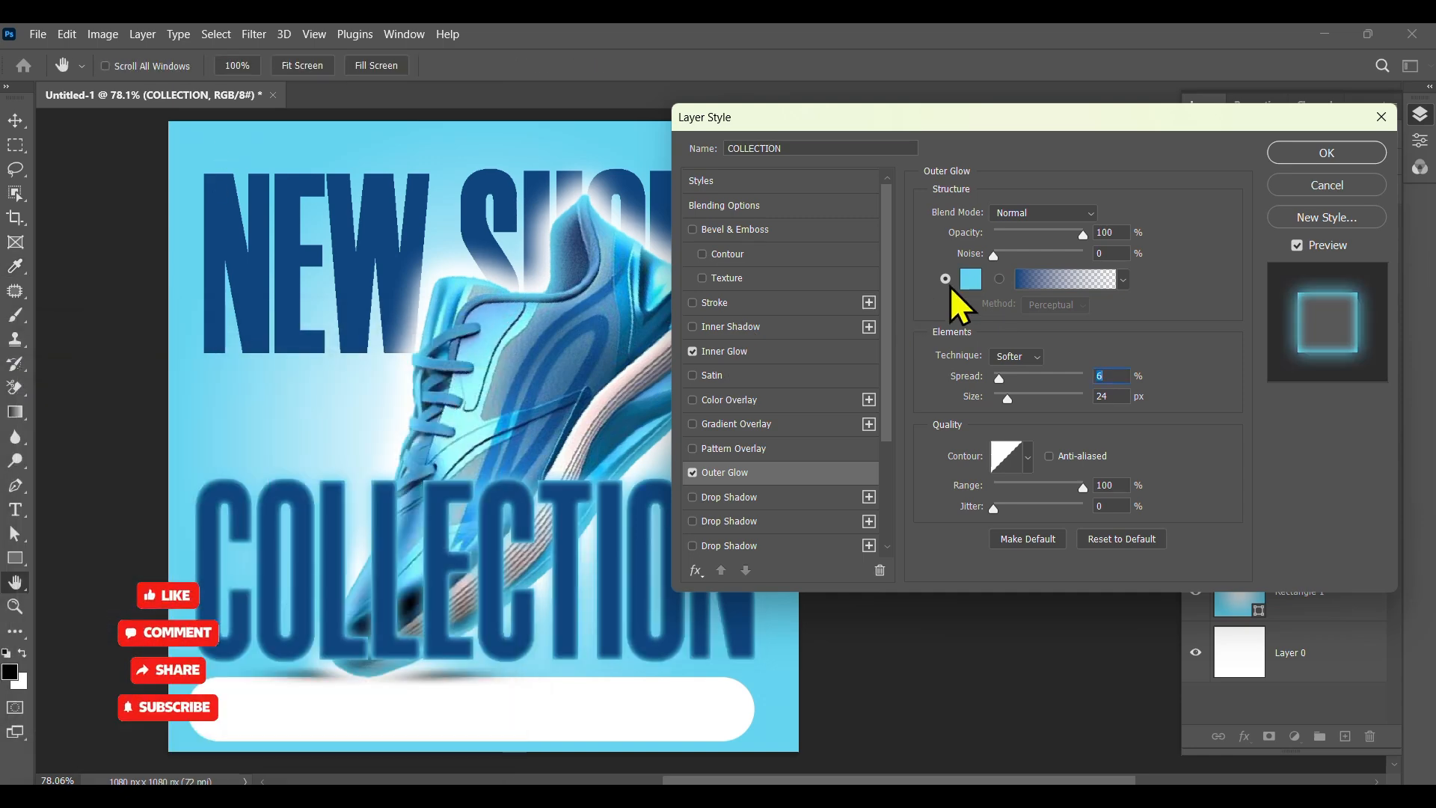
Step: Change the COLLECTION outer glow colour to white ffffff and raise its spread to 11%
click(972, 280)
click(36, 431)
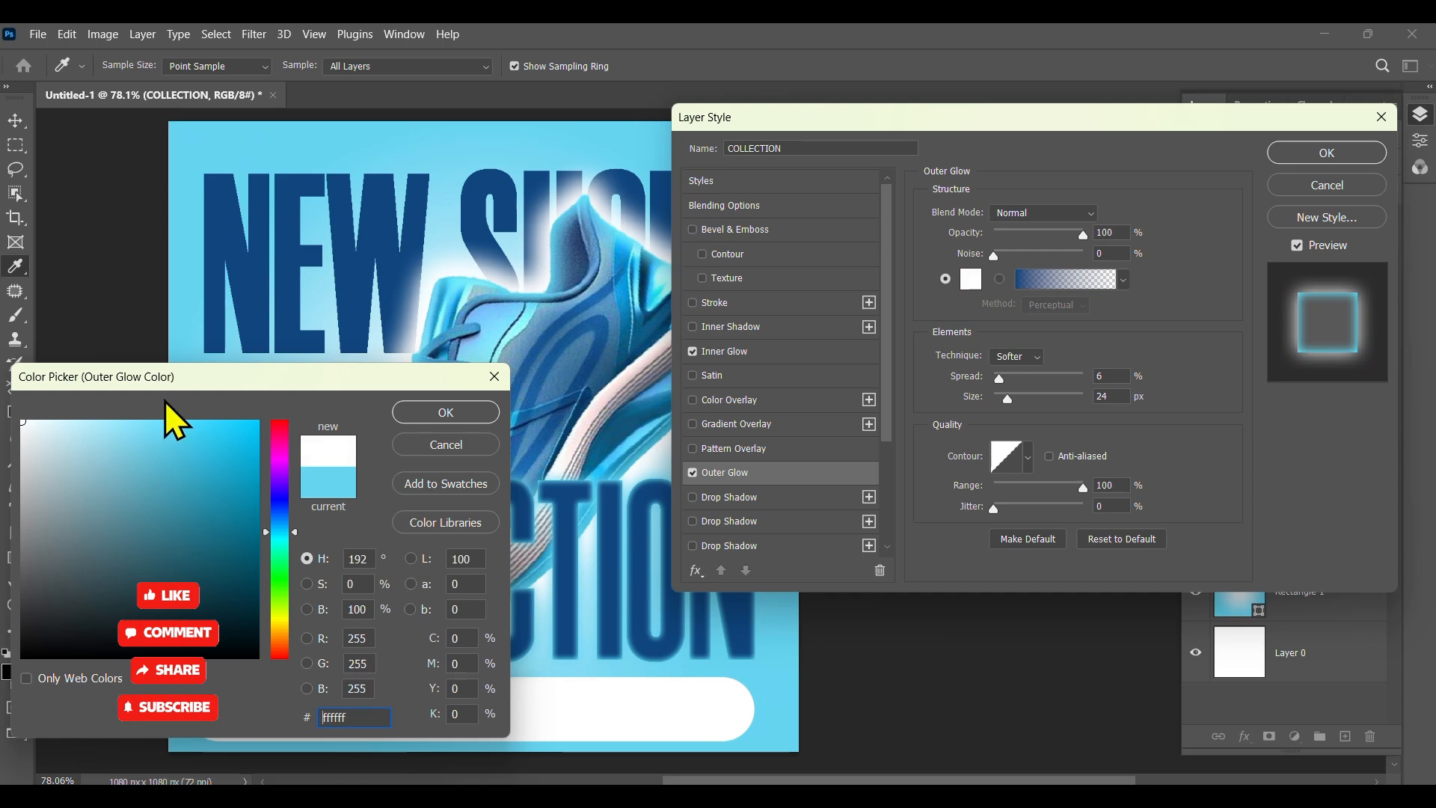
click(421, 416)
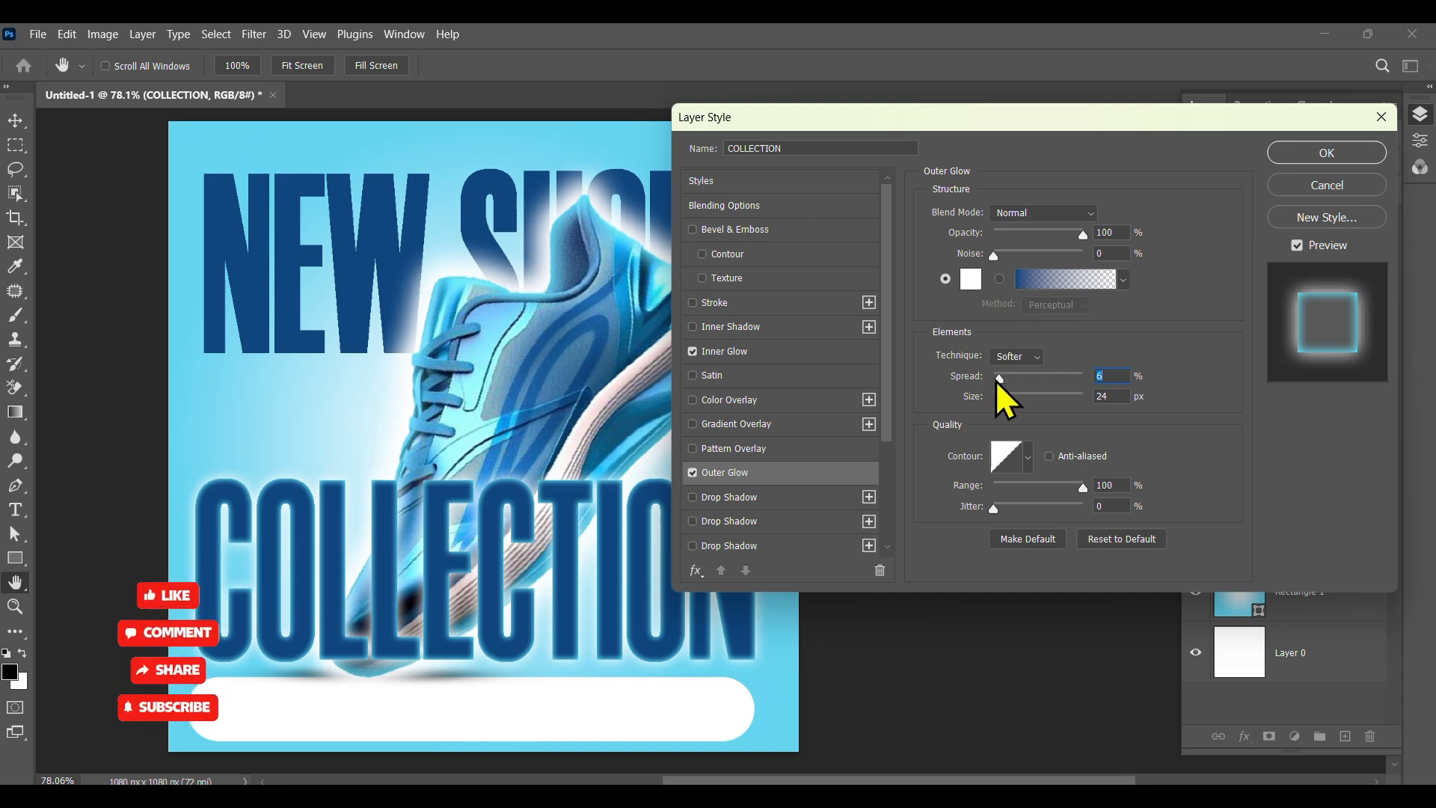
drag(1007, 394, 1010, 402)
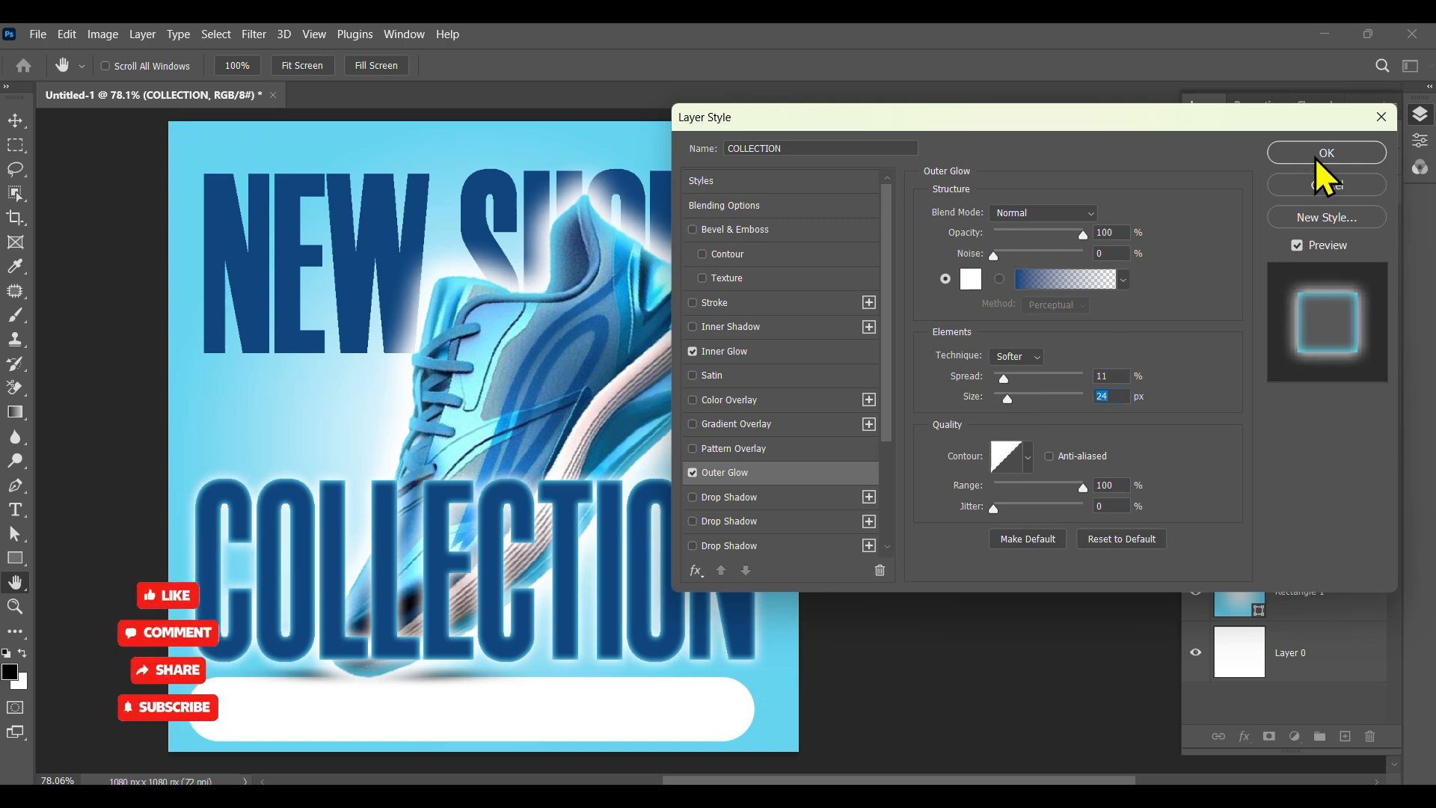
Step: Add a Drop Shadow to COLLECTION with opacity 19%, distance 13 px and size 13 px, and apply the layer style
click(748, 521)
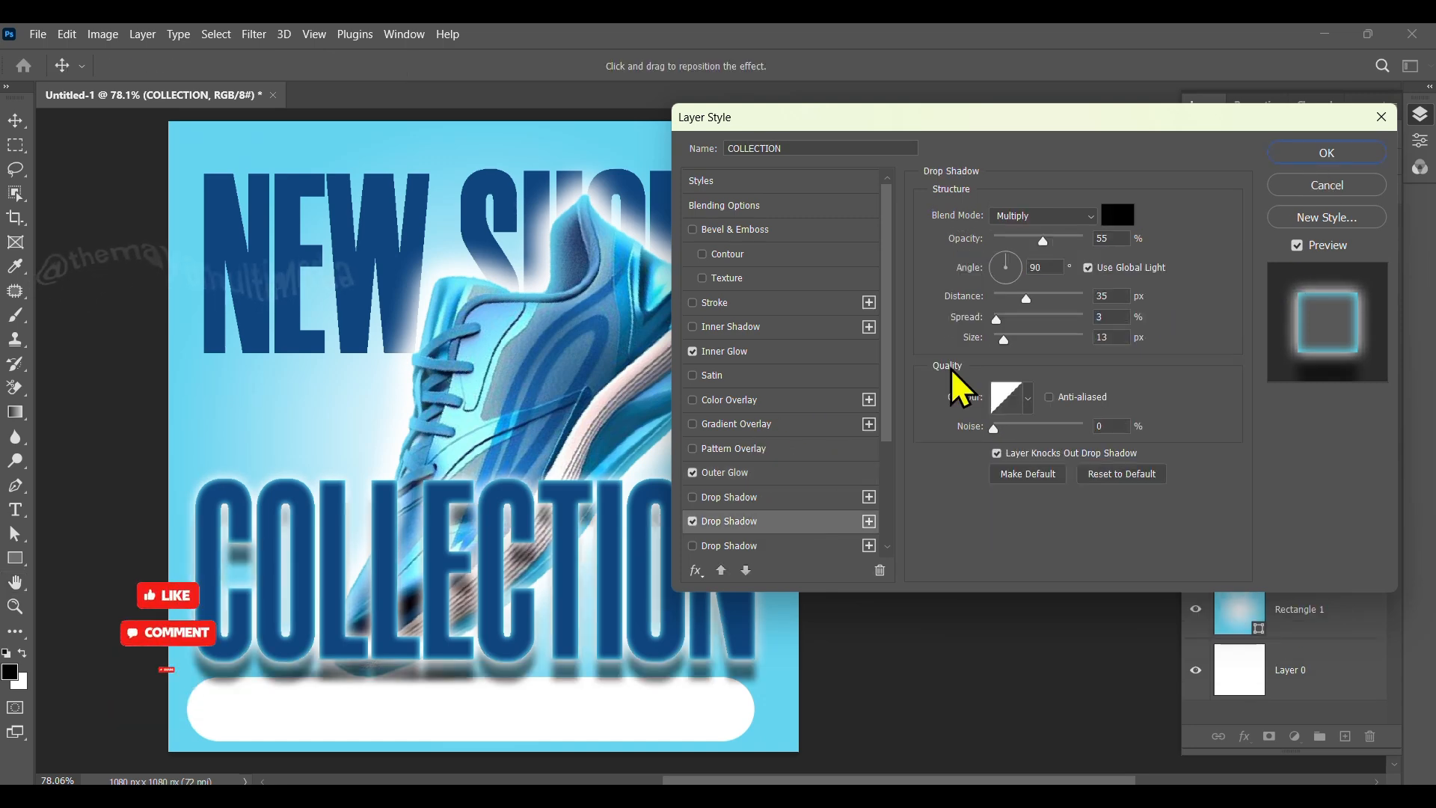
drag(1004, 339, 1005, 341)
drag(1041, 242, 1006, 302)
mouse_move(1025, 243)
mouse_down()
mouse_move(1039, 246)
mouse_move(1011, 242)
mouse_up()
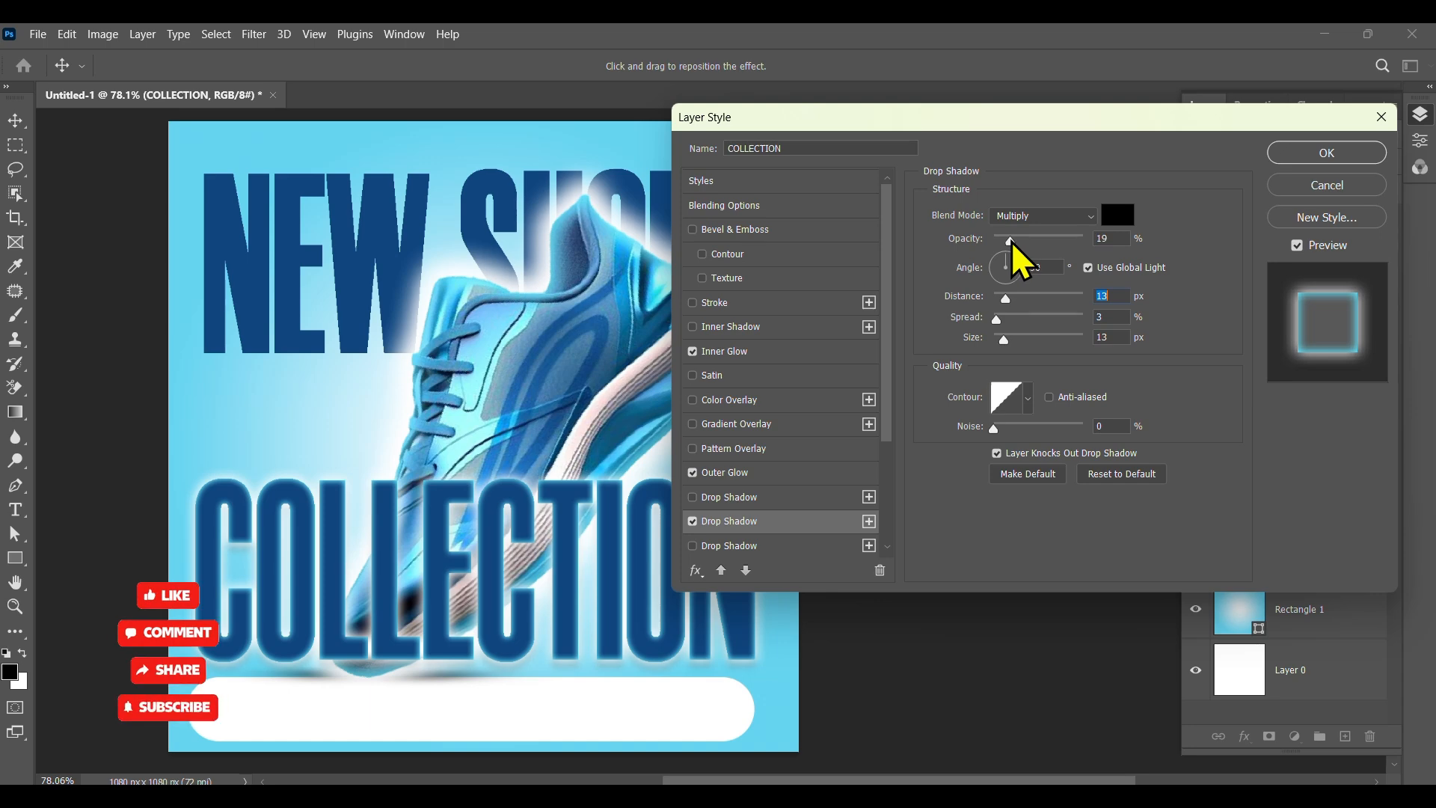
click(1322, 157)
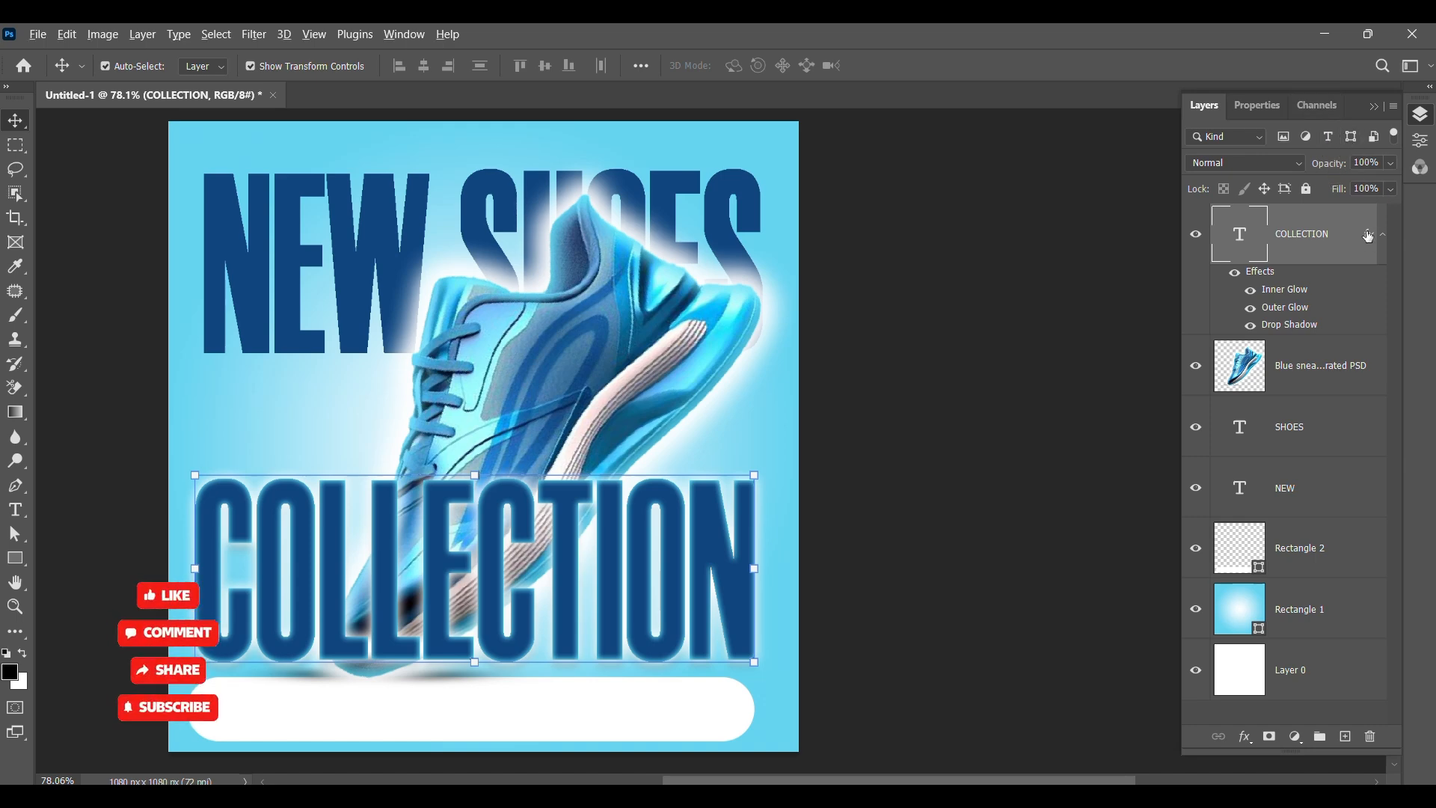
Step: Copy the COLLECTION layer effects onto the SHOES and NEW text layers
drag(1365, 422, 1367, 428)
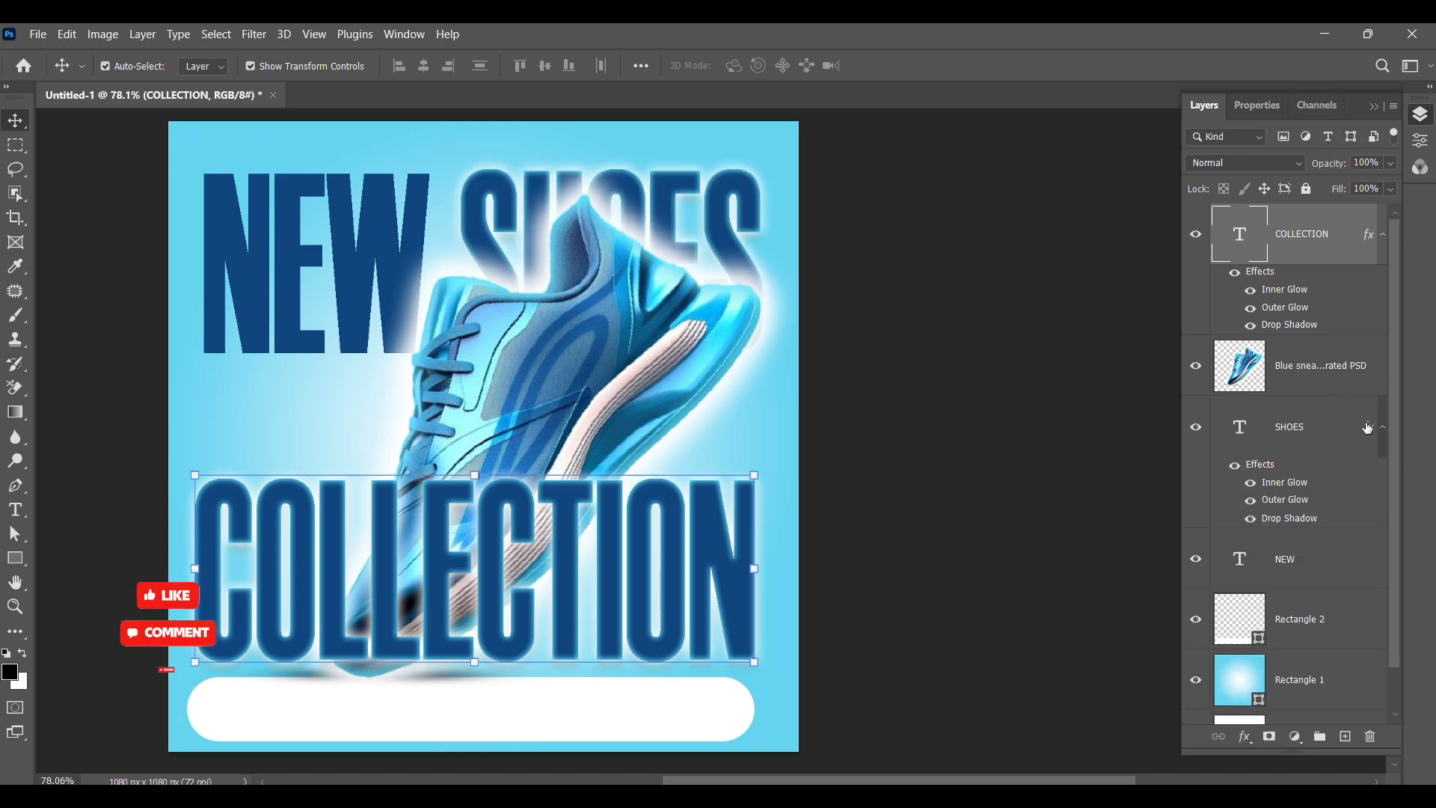
drag(1375, 580, 1375, 581)
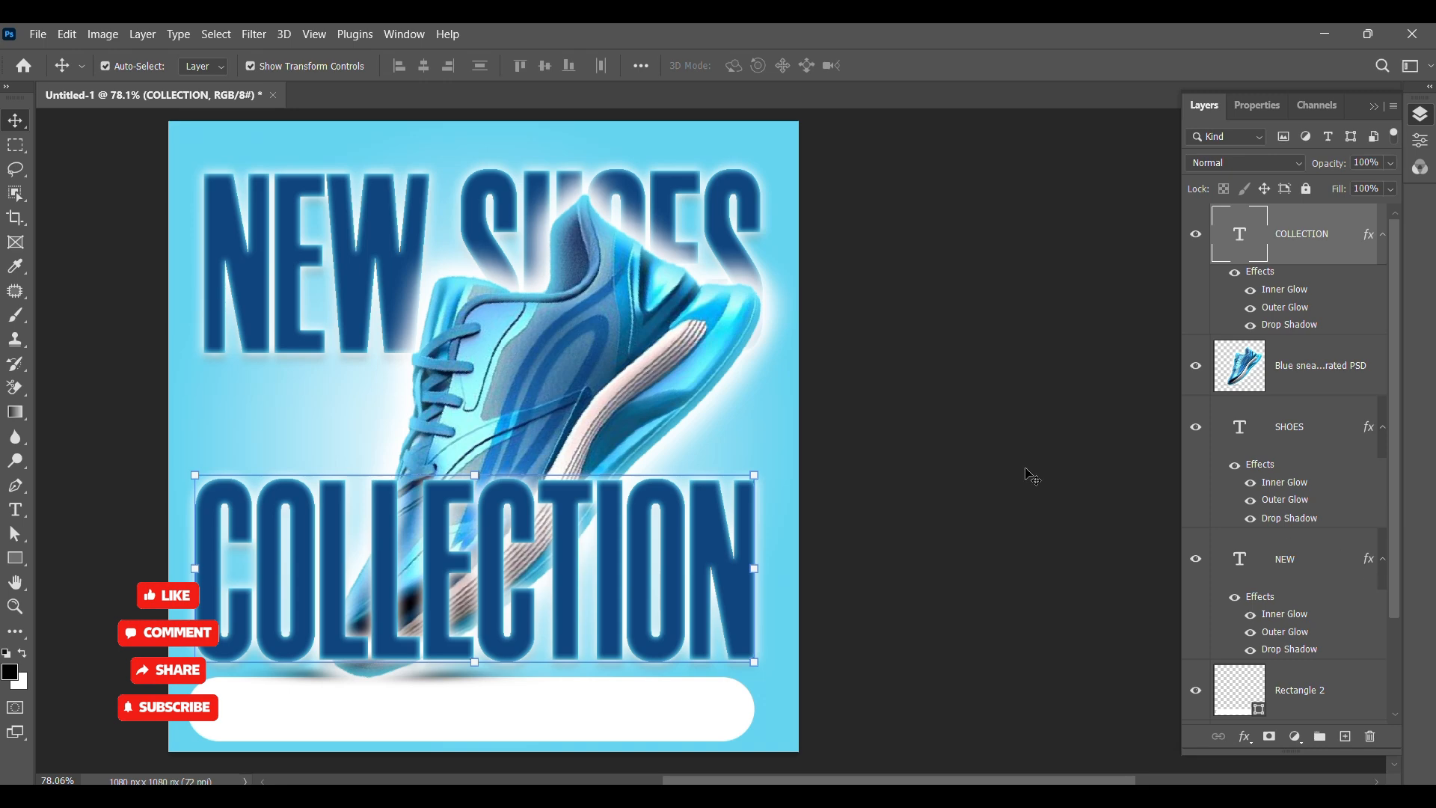
key(ctrl+0)
click(248, 479)
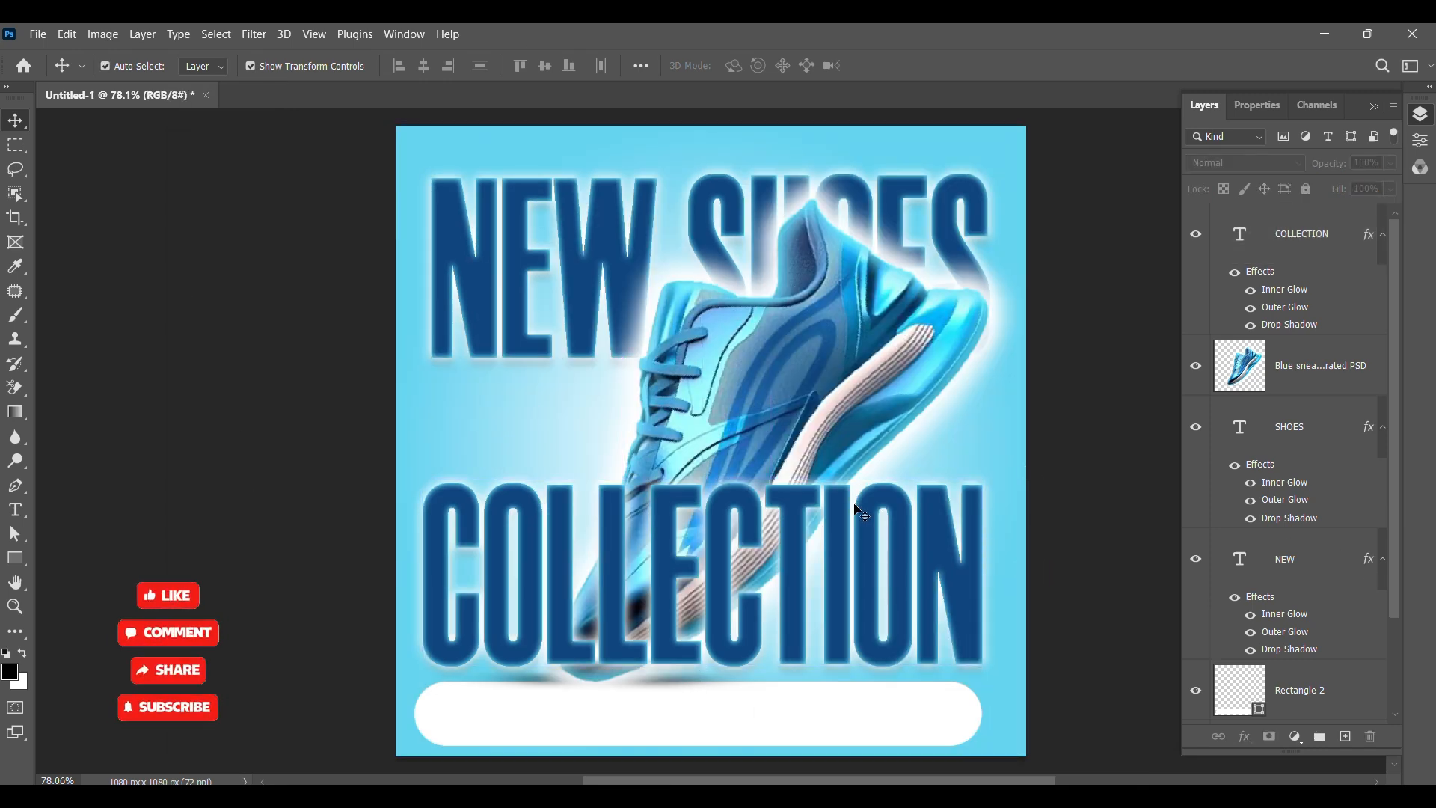
Step: Shorten the COLLECTION text to COLLE
double_click(979, 597)
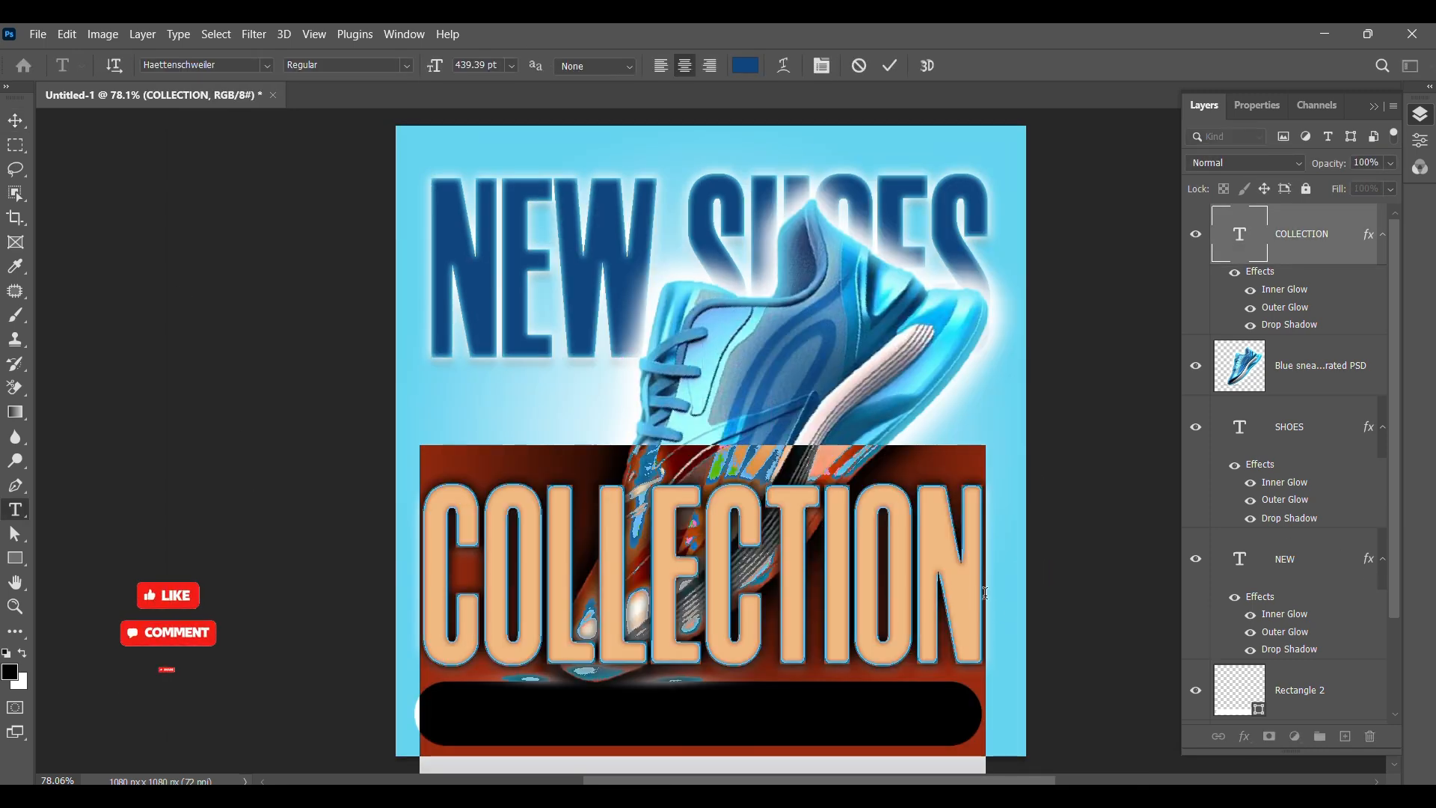
click(985, 593)
key(BackSpace)
key(BackSpace)
key(BackSpace)
key(BackSpace)
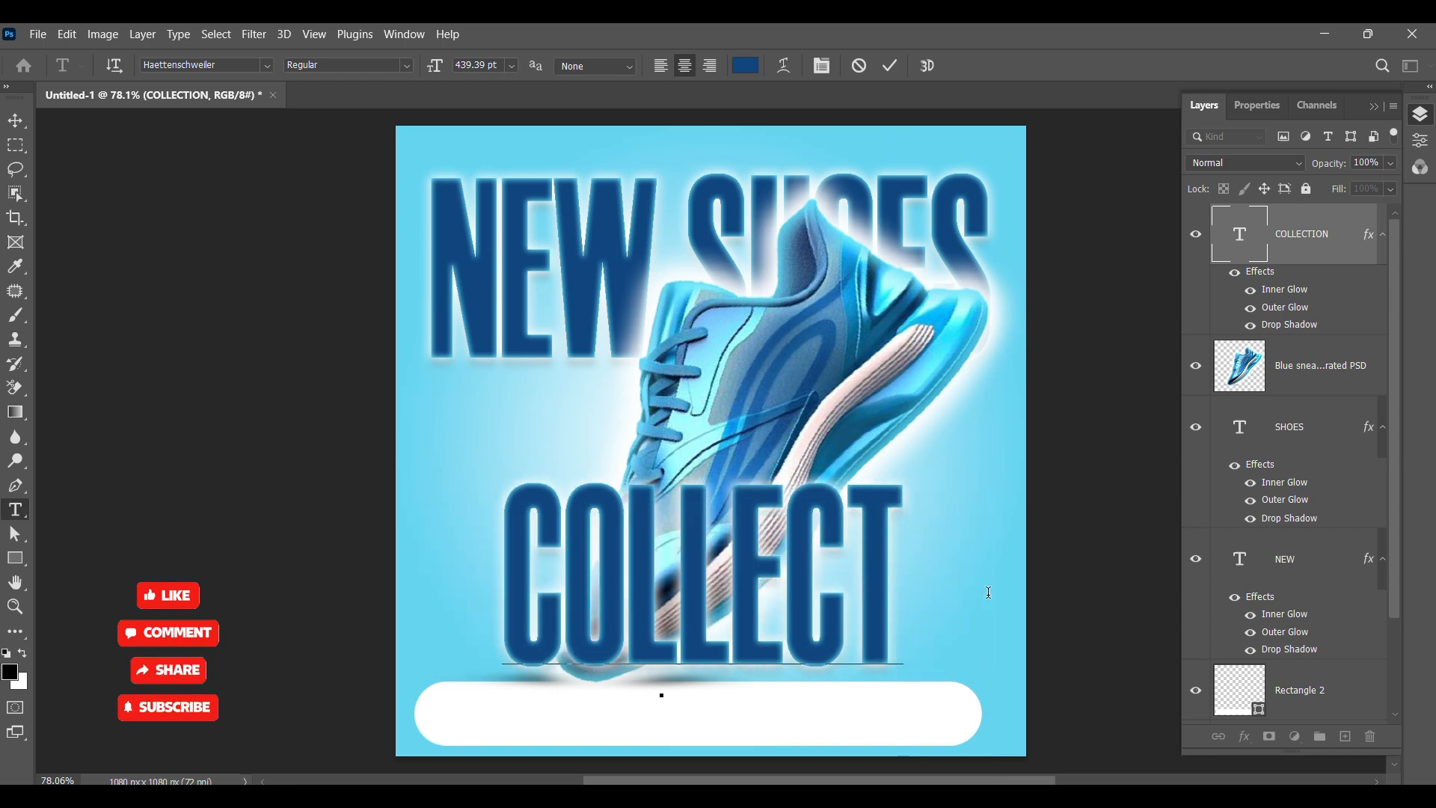
key(BackSpace)
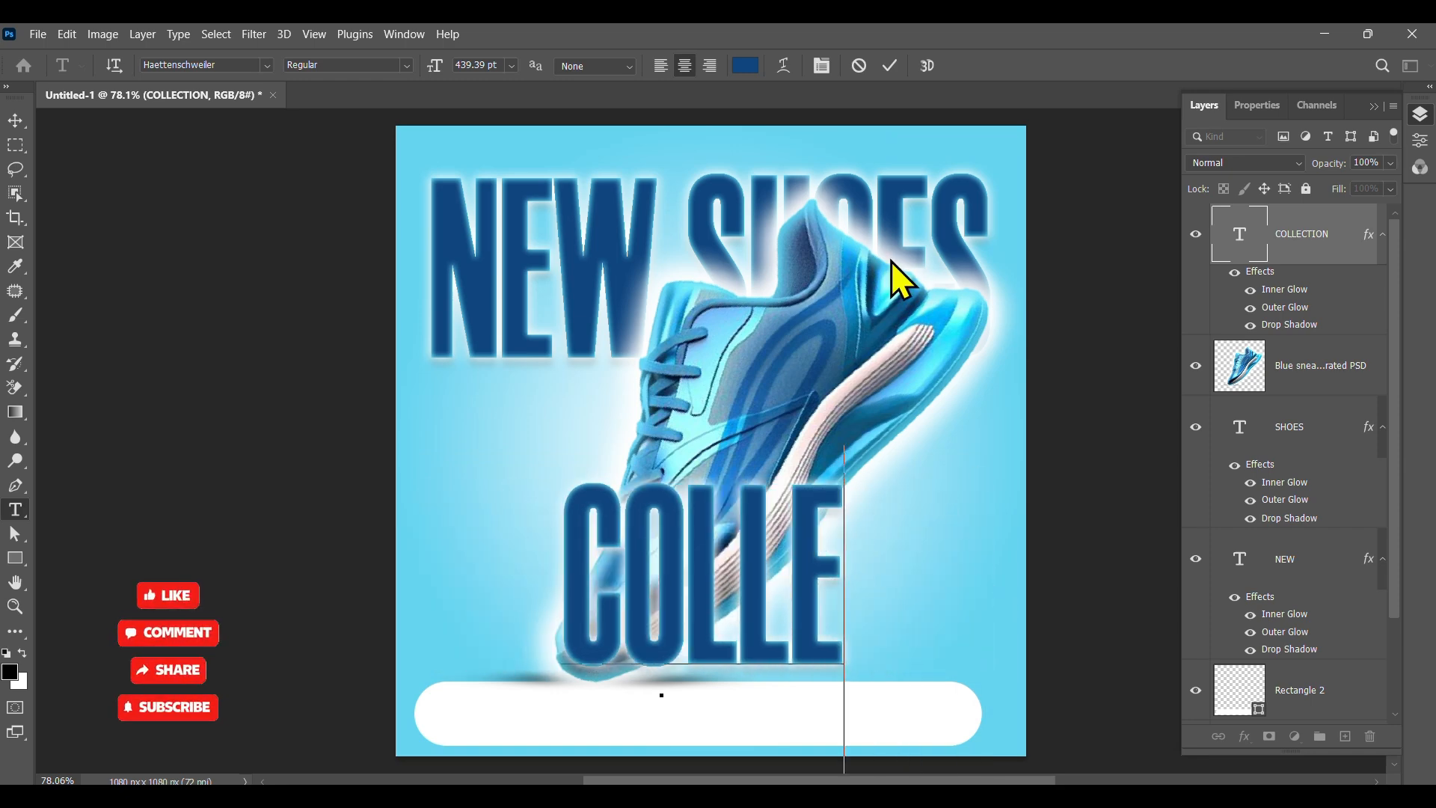
click(866, 516)
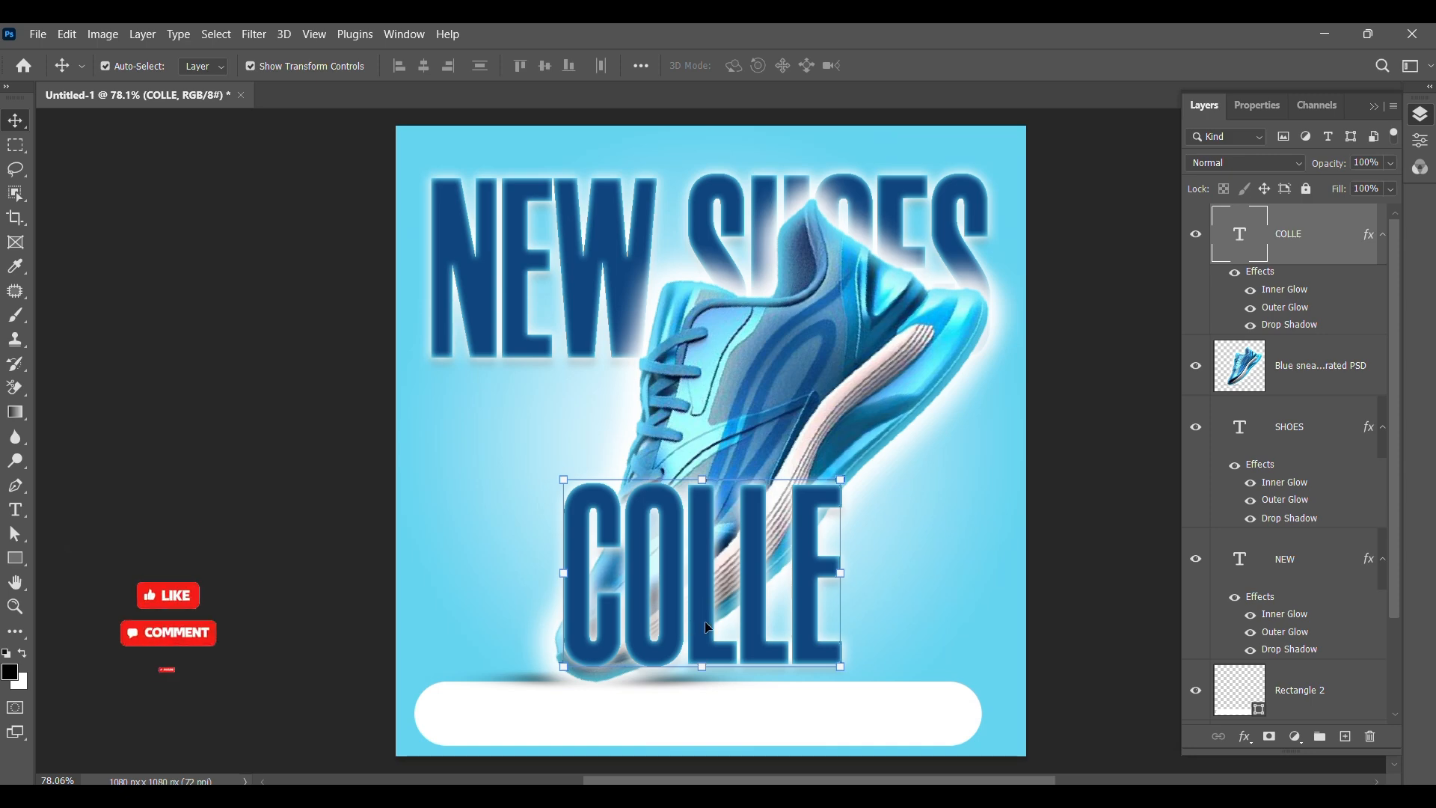
Step: Duplicate the COLLE text to its right and change the copy's text to CTION
drag(707, 625, 858, 622)
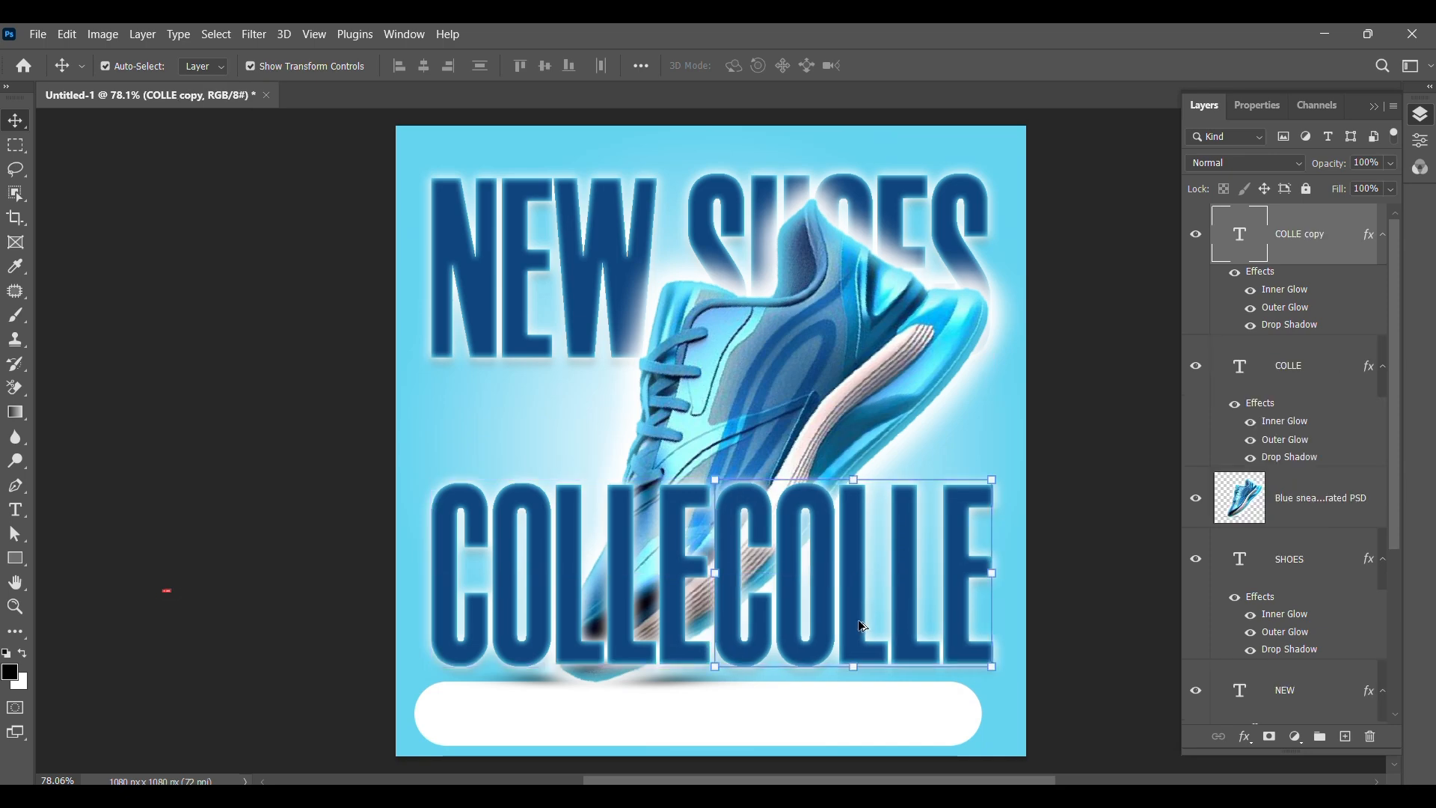
double_click(964, 644)
key(BackSpace)
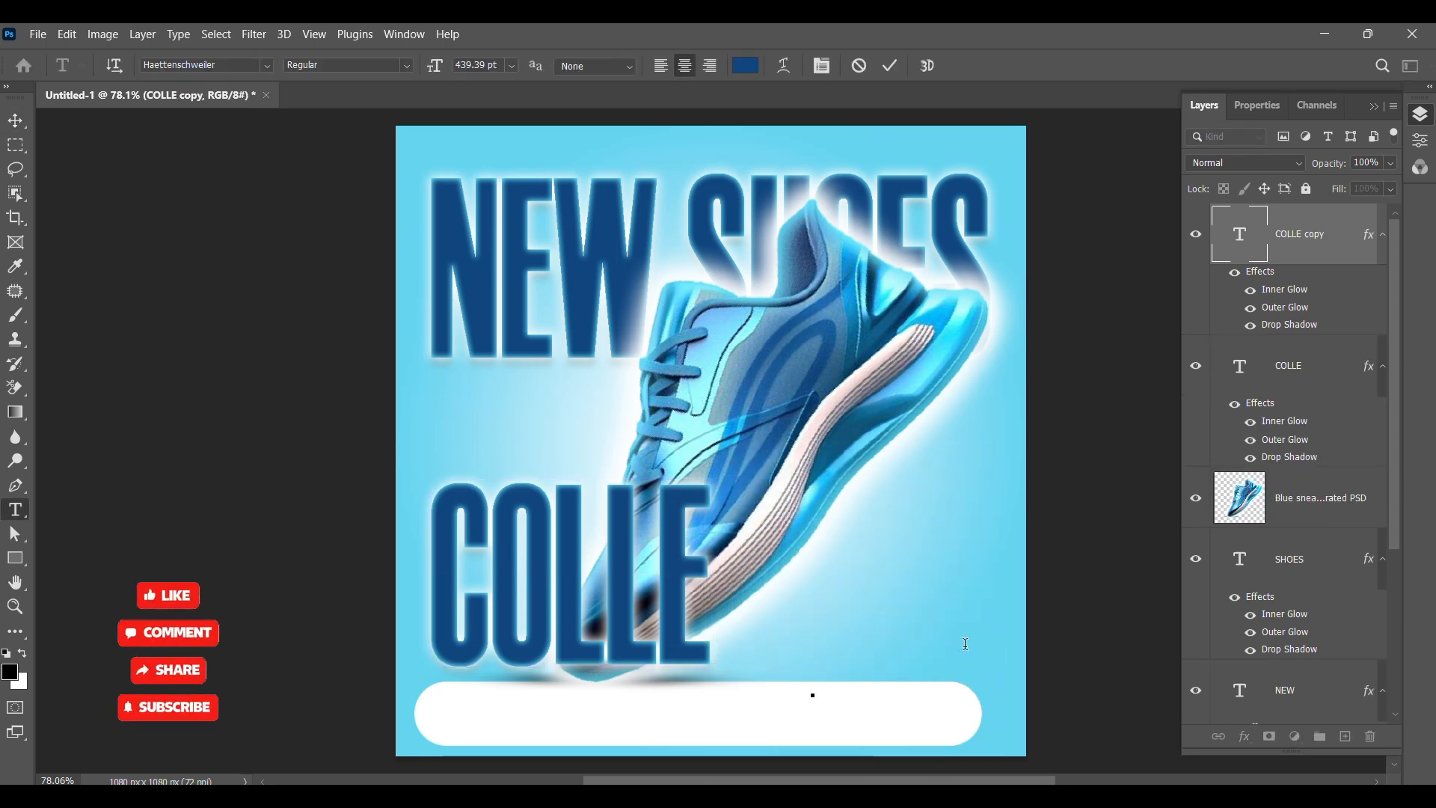
text(CTION)
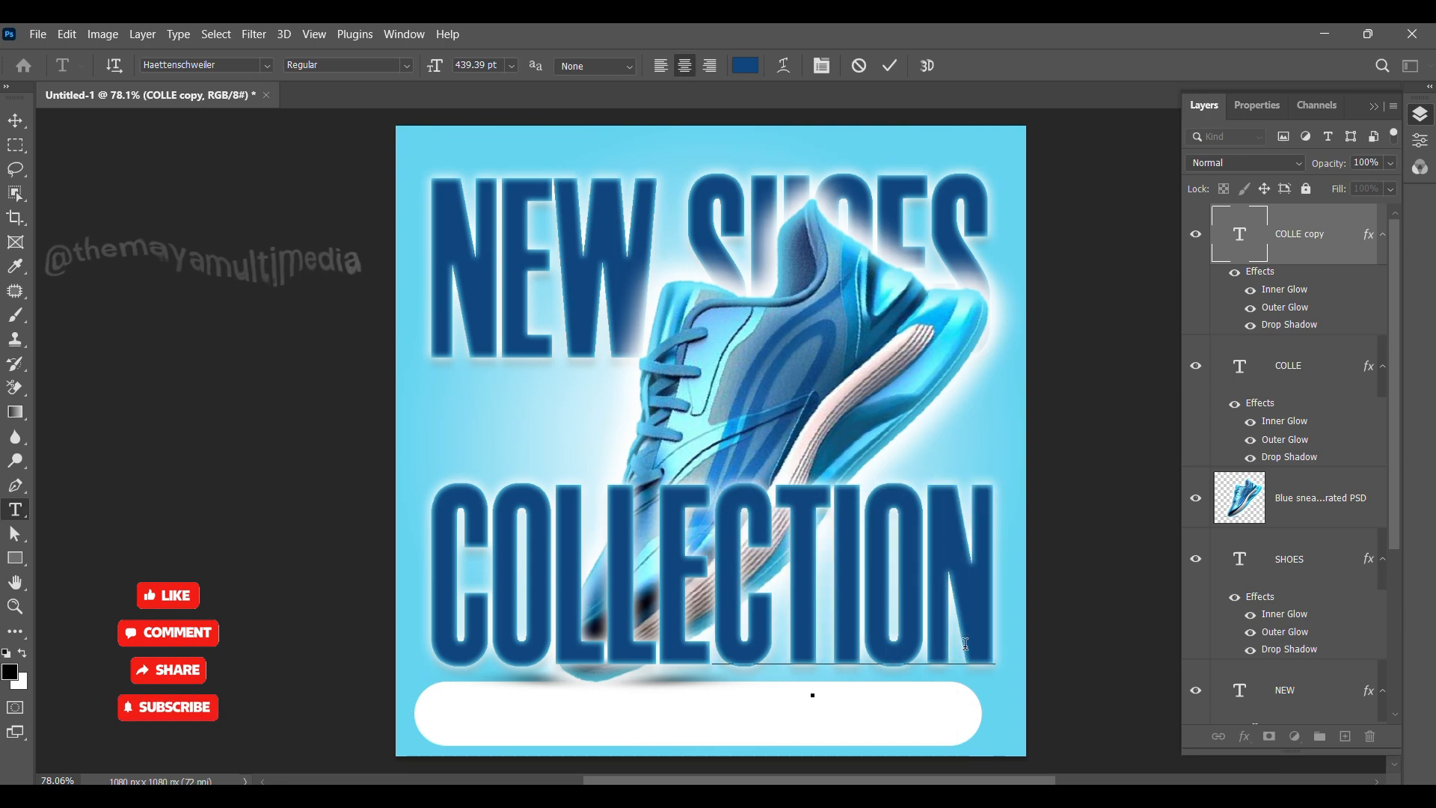
click(14, 121)
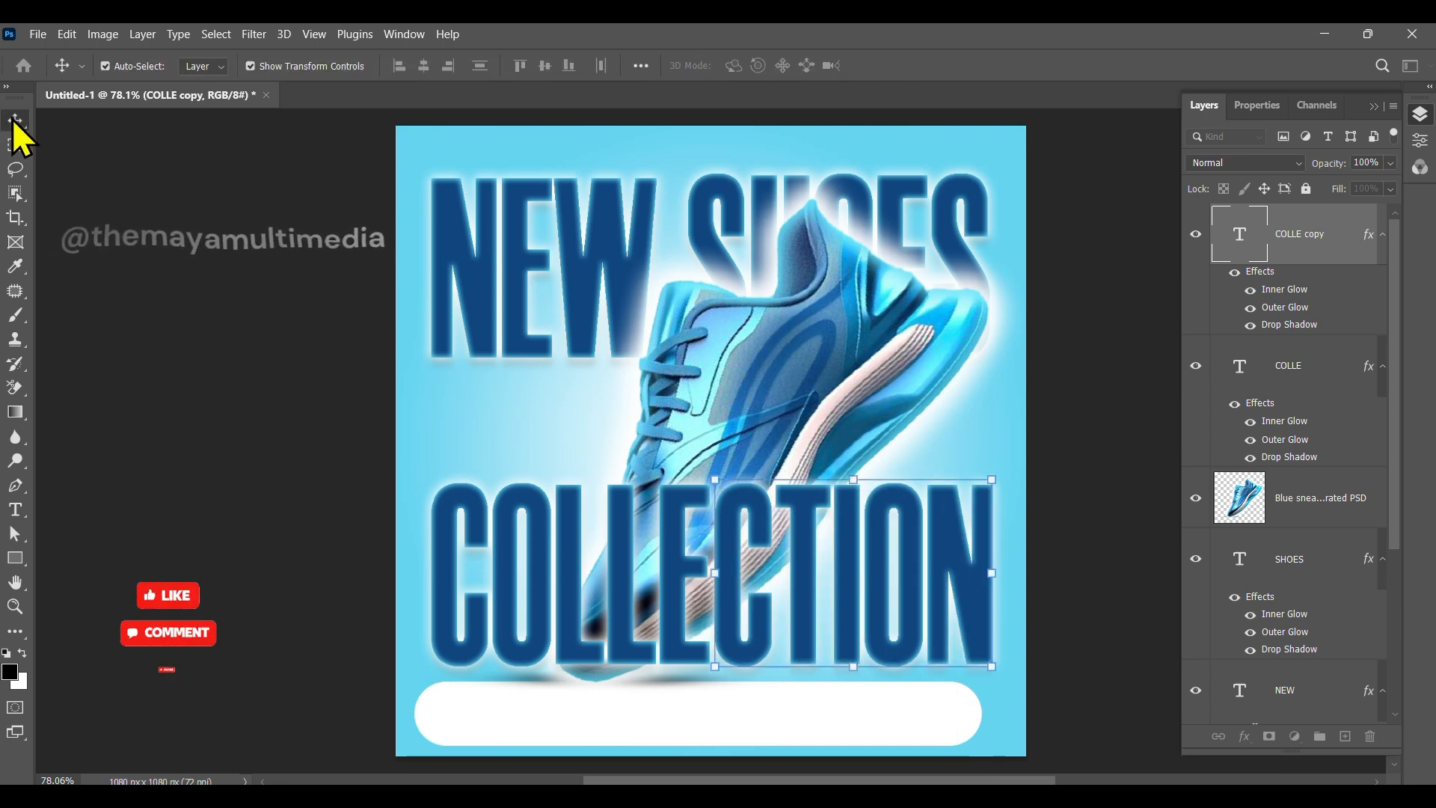
Step: Move the CTION layer below the sneaker layer so the shoe overlaps those letters
drag(1301, 236, 1317, 513)
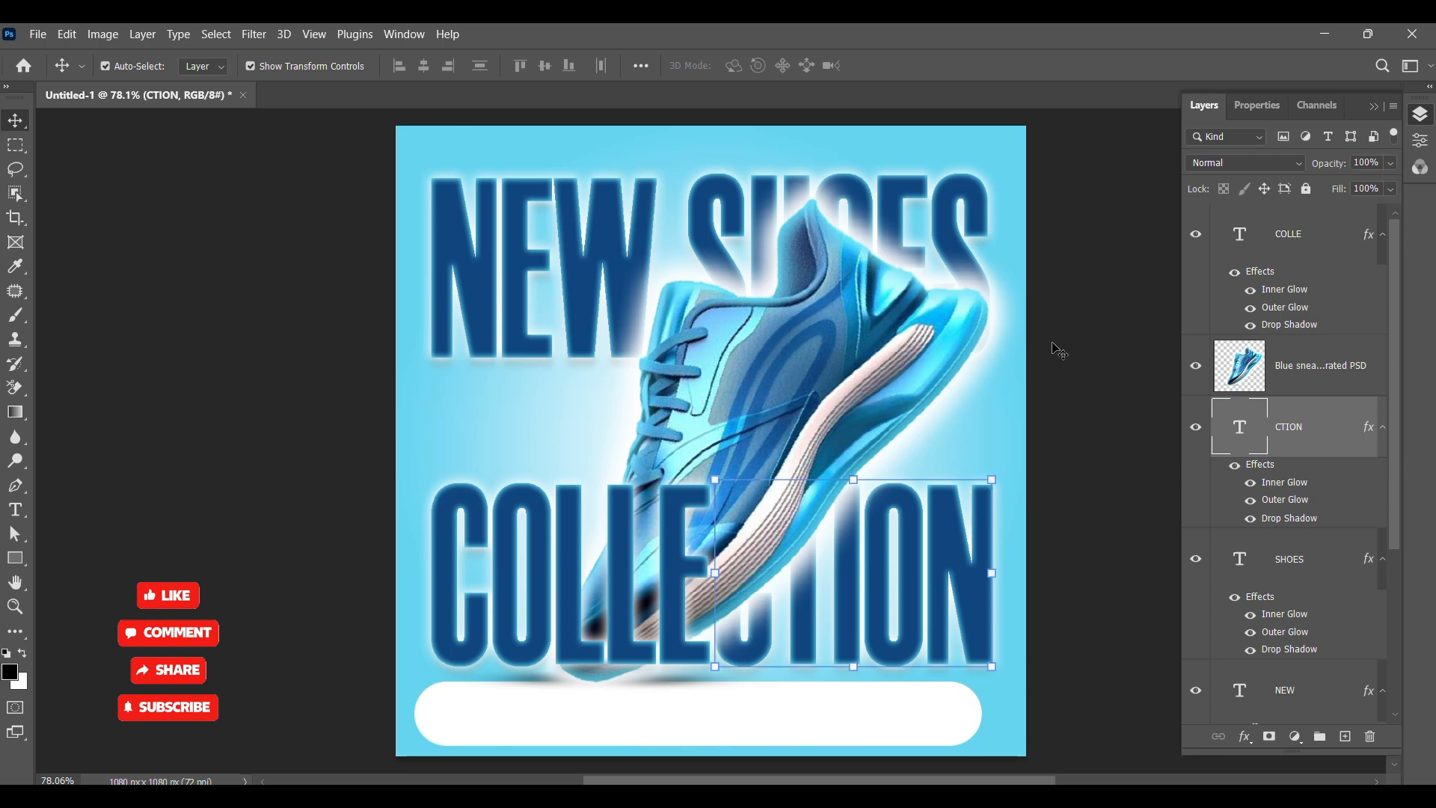
click(246, 482)
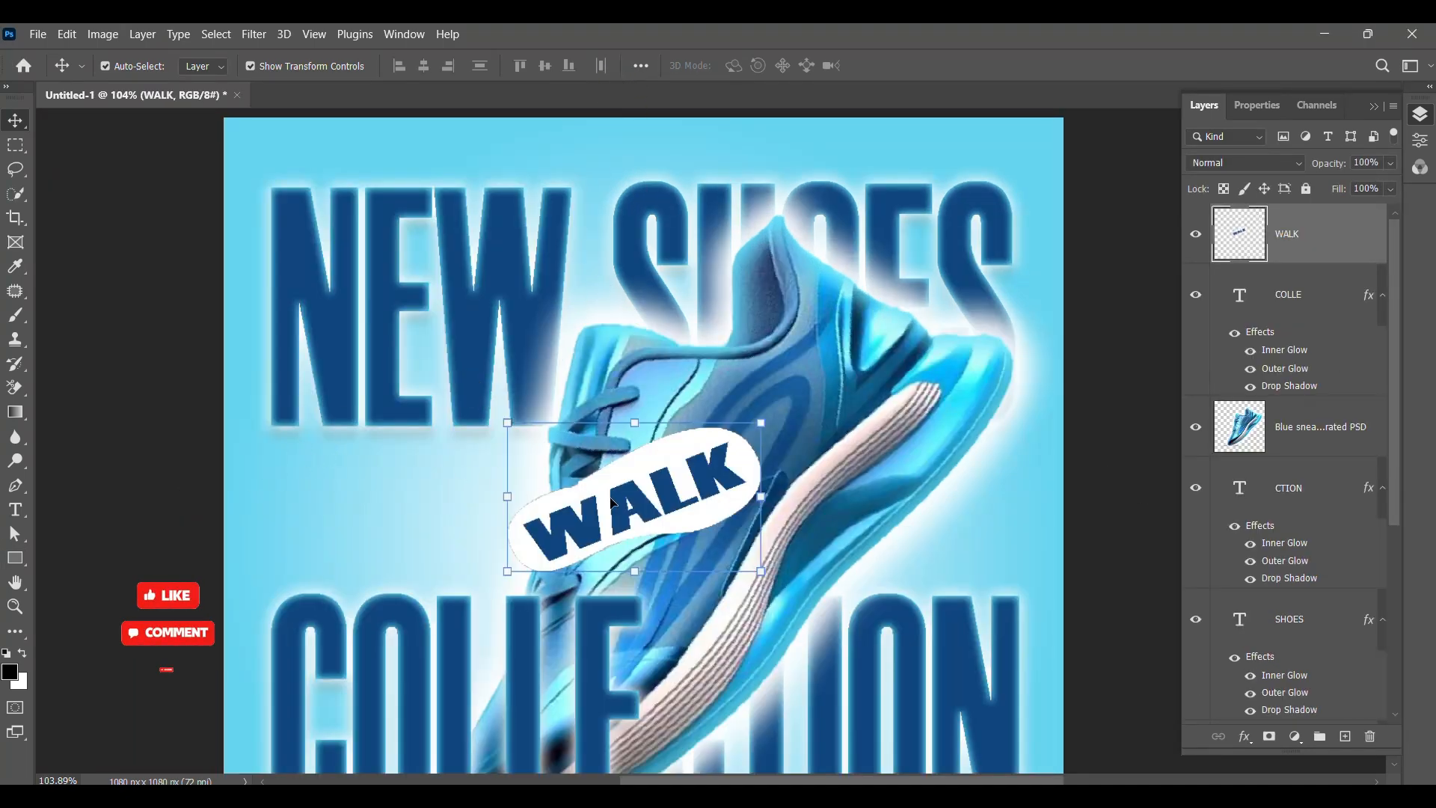
Step: Scale down, rotate and place the WALK badge in the top-left corner of the poster
drag(613, 503, 500, 428)
key(ctrl+t)
drag(529, 375, 296, 181)
scroll(357, 160, up, 2)
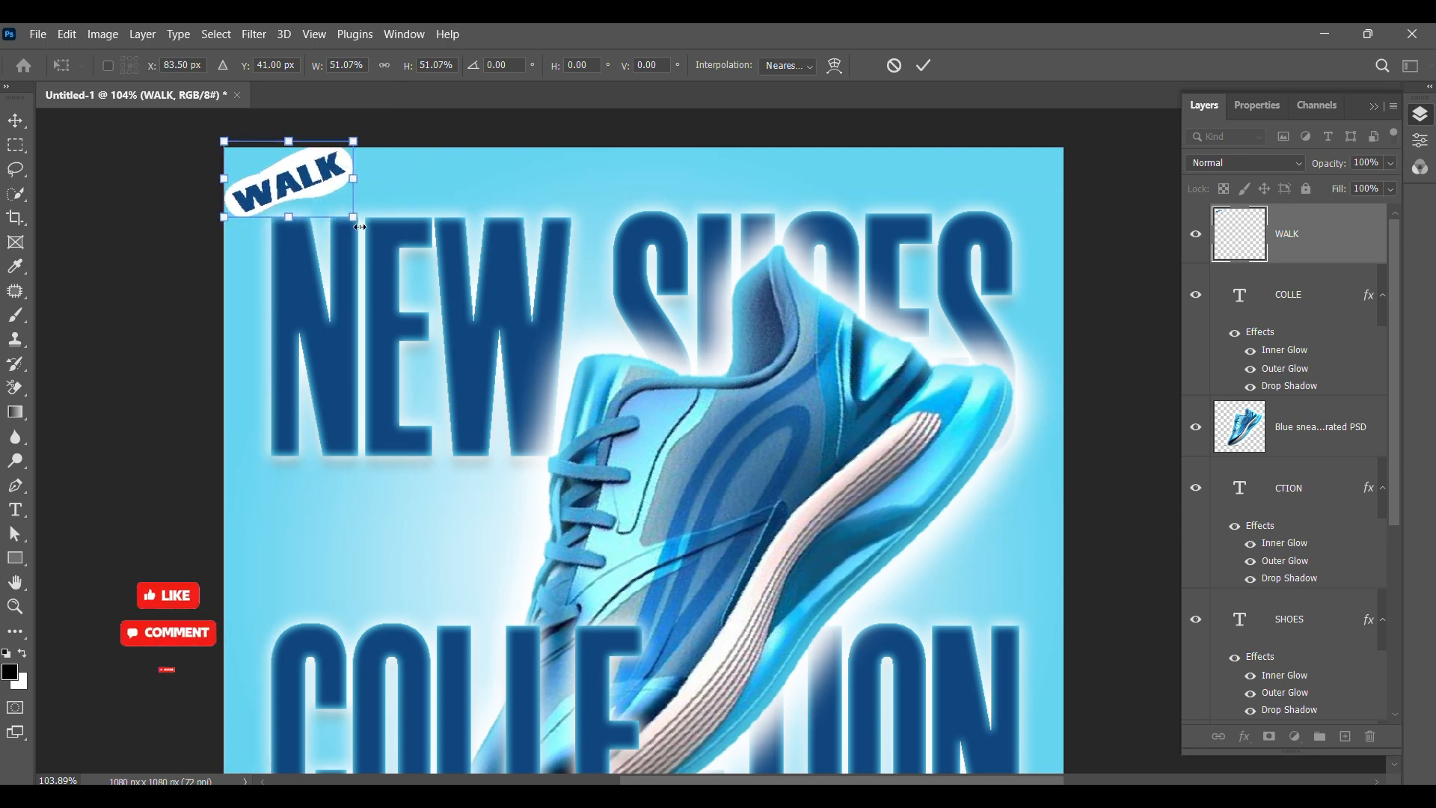
drag(361, 227, 359, 269)
drag(303, 199, 317, 191)
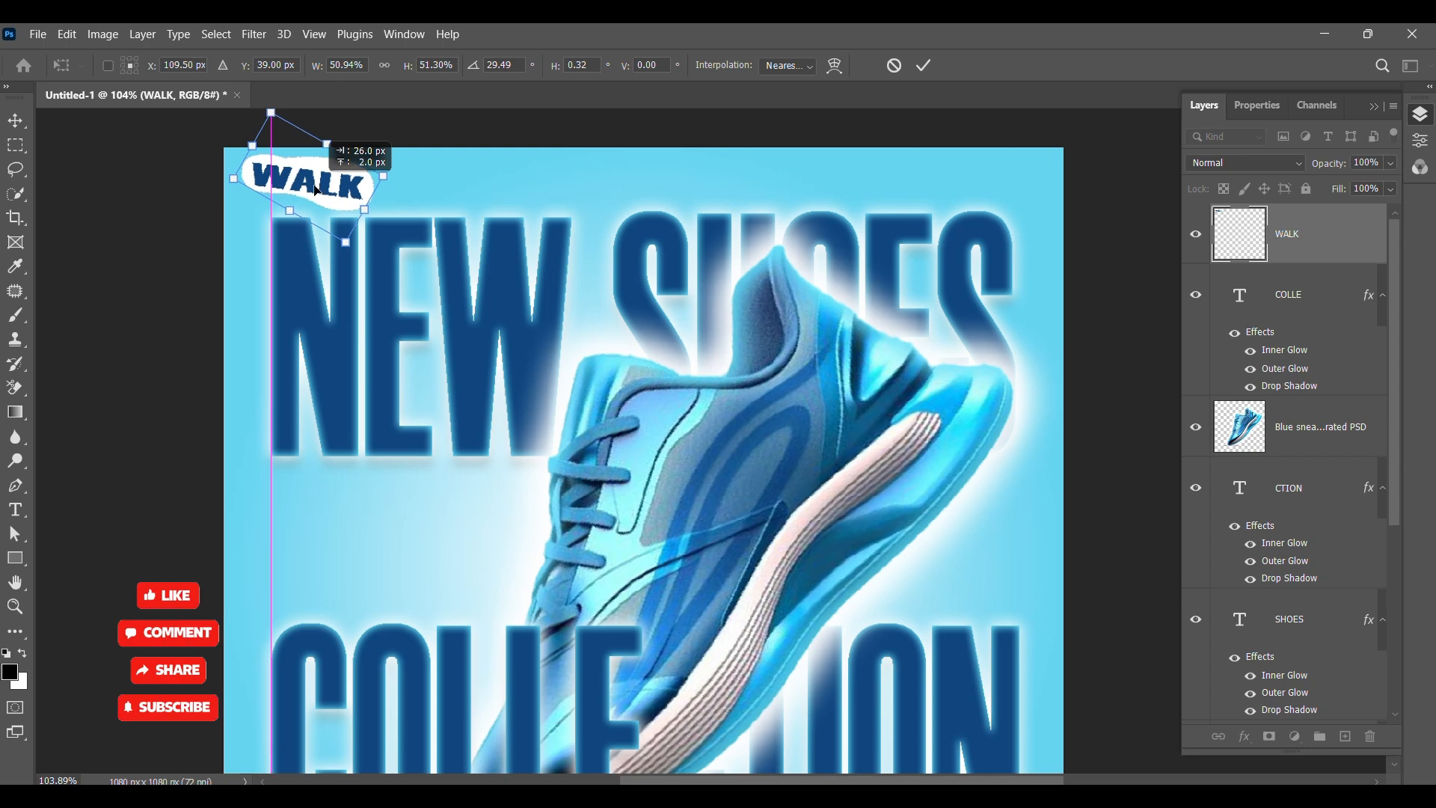
key(Up)
key(Up)
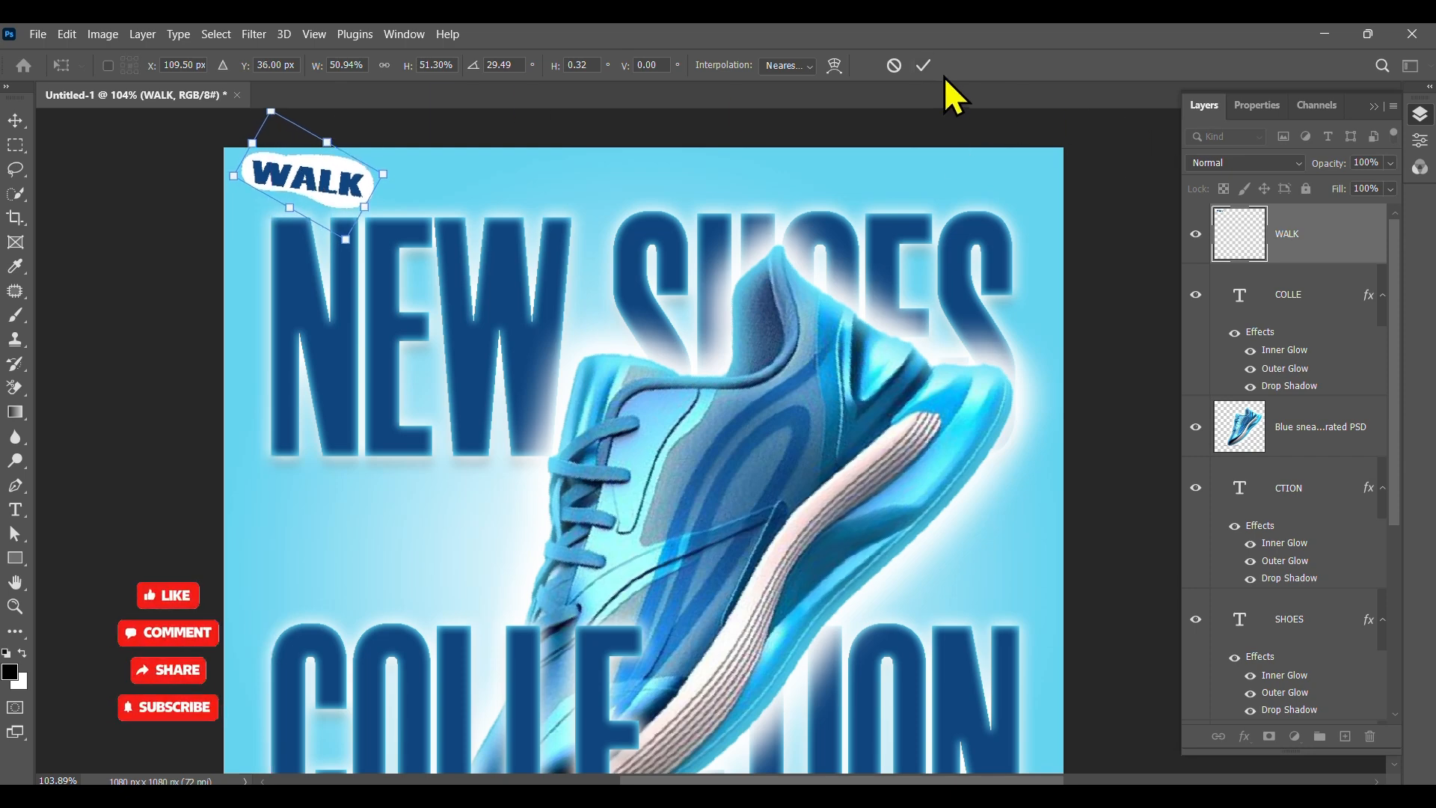
click(925, 65)
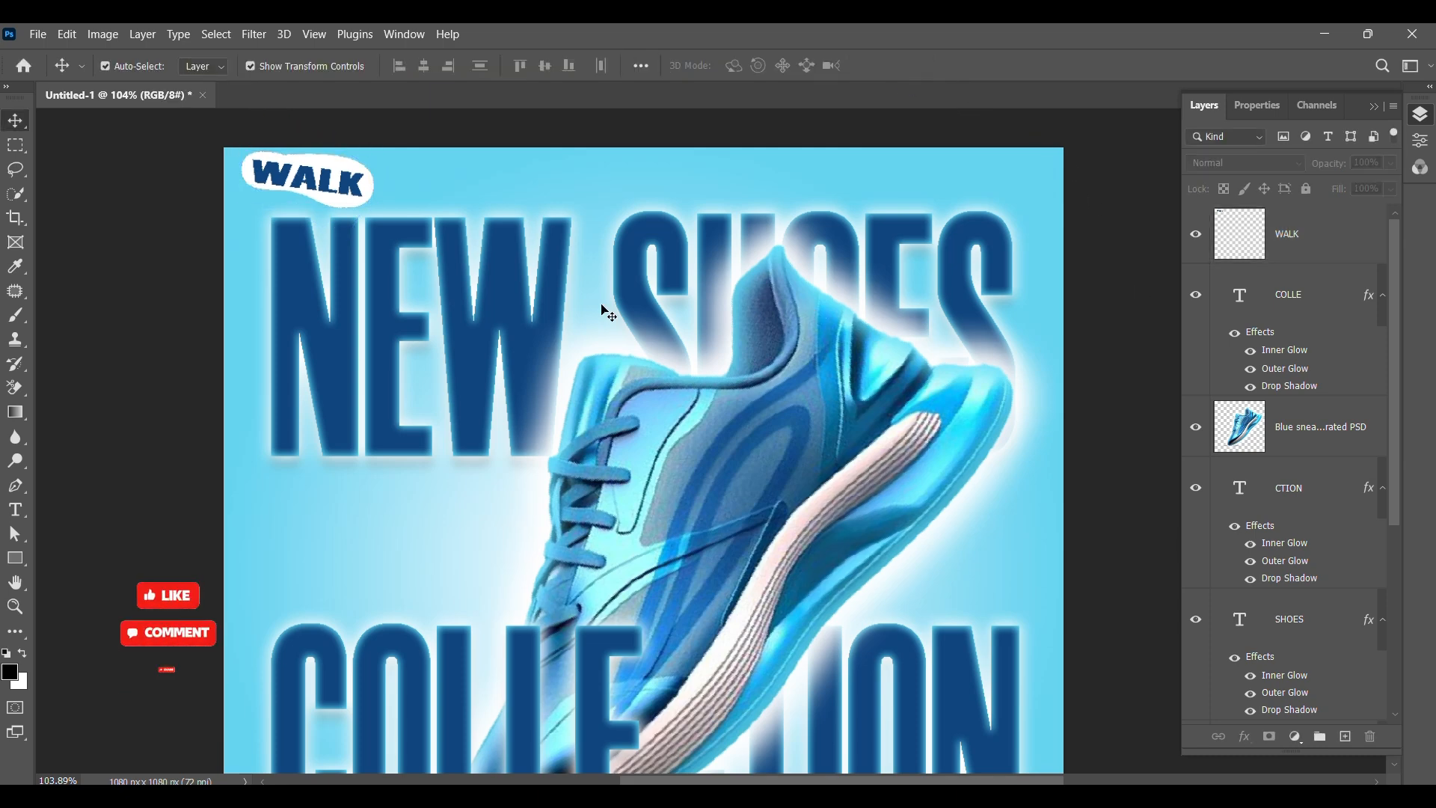
key(ctrl+0)
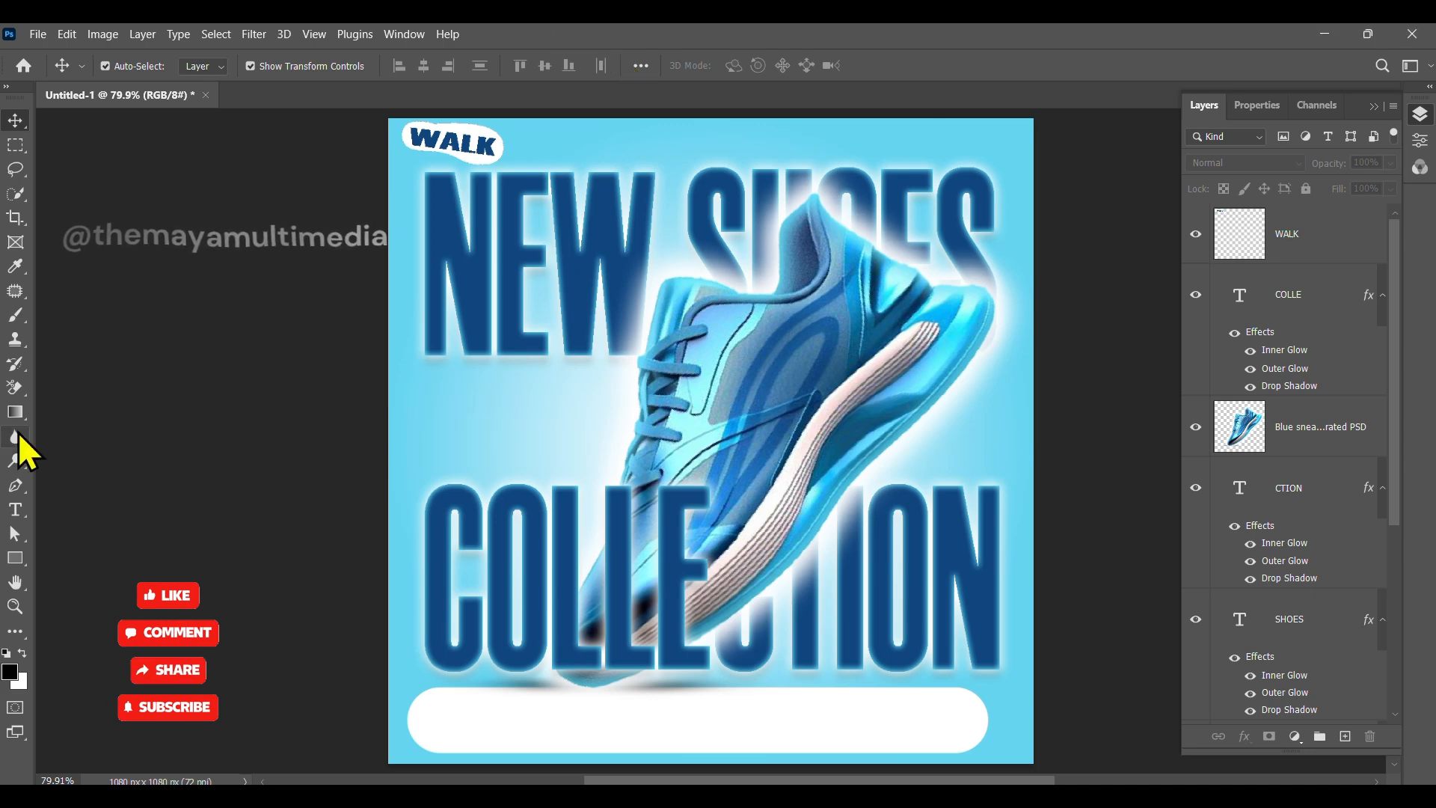
click(15, 512)
click(515, 719)
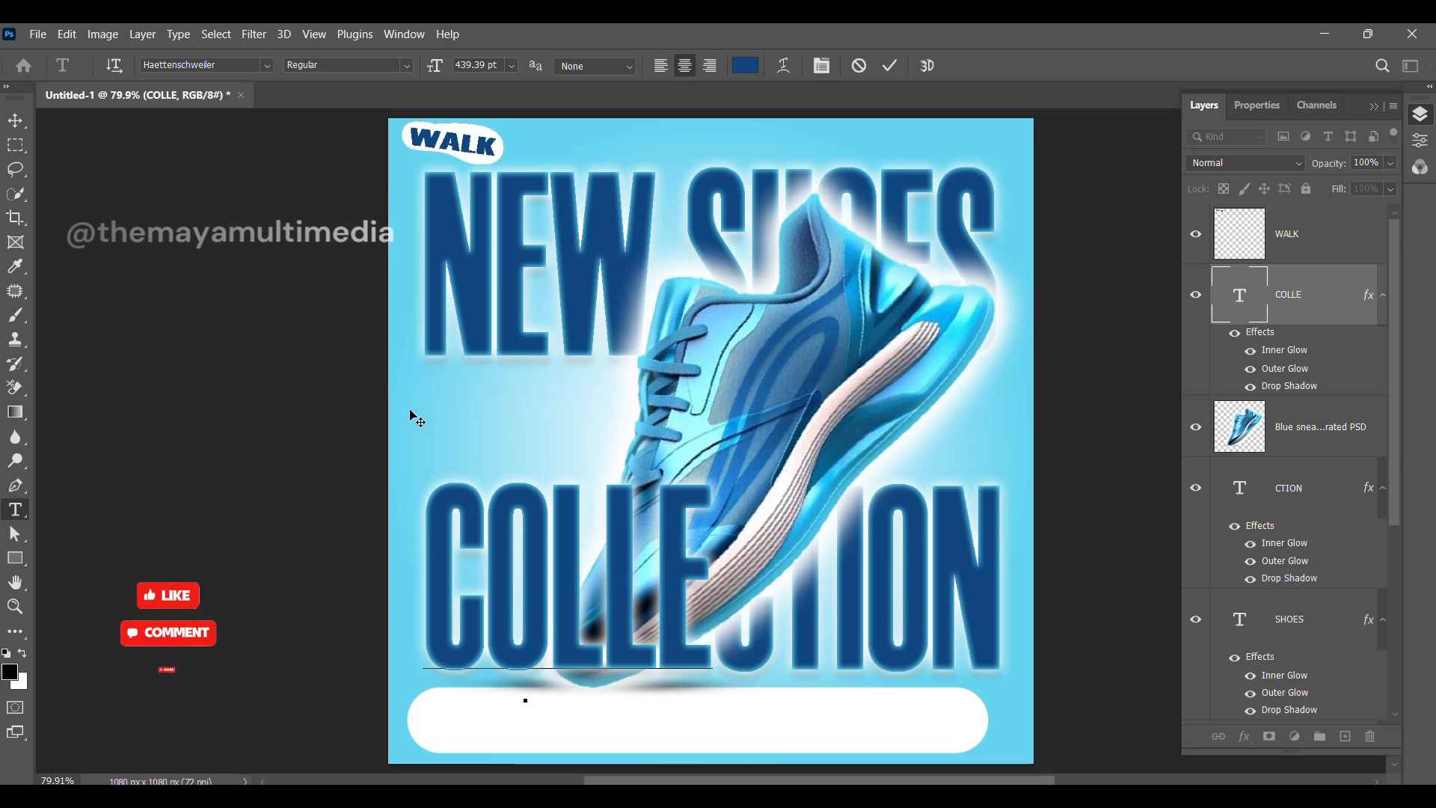
click(890, 66)
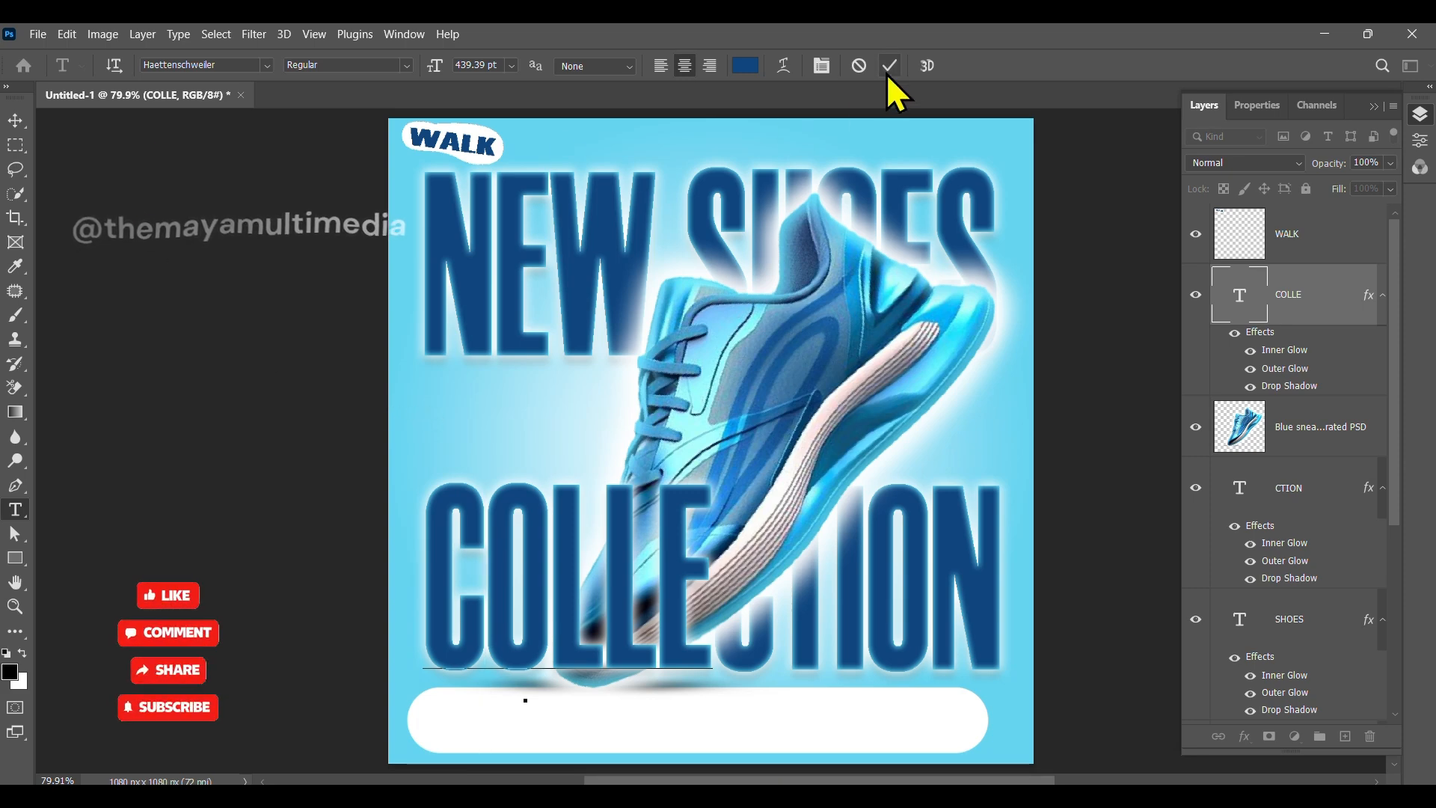
click(495, 389)
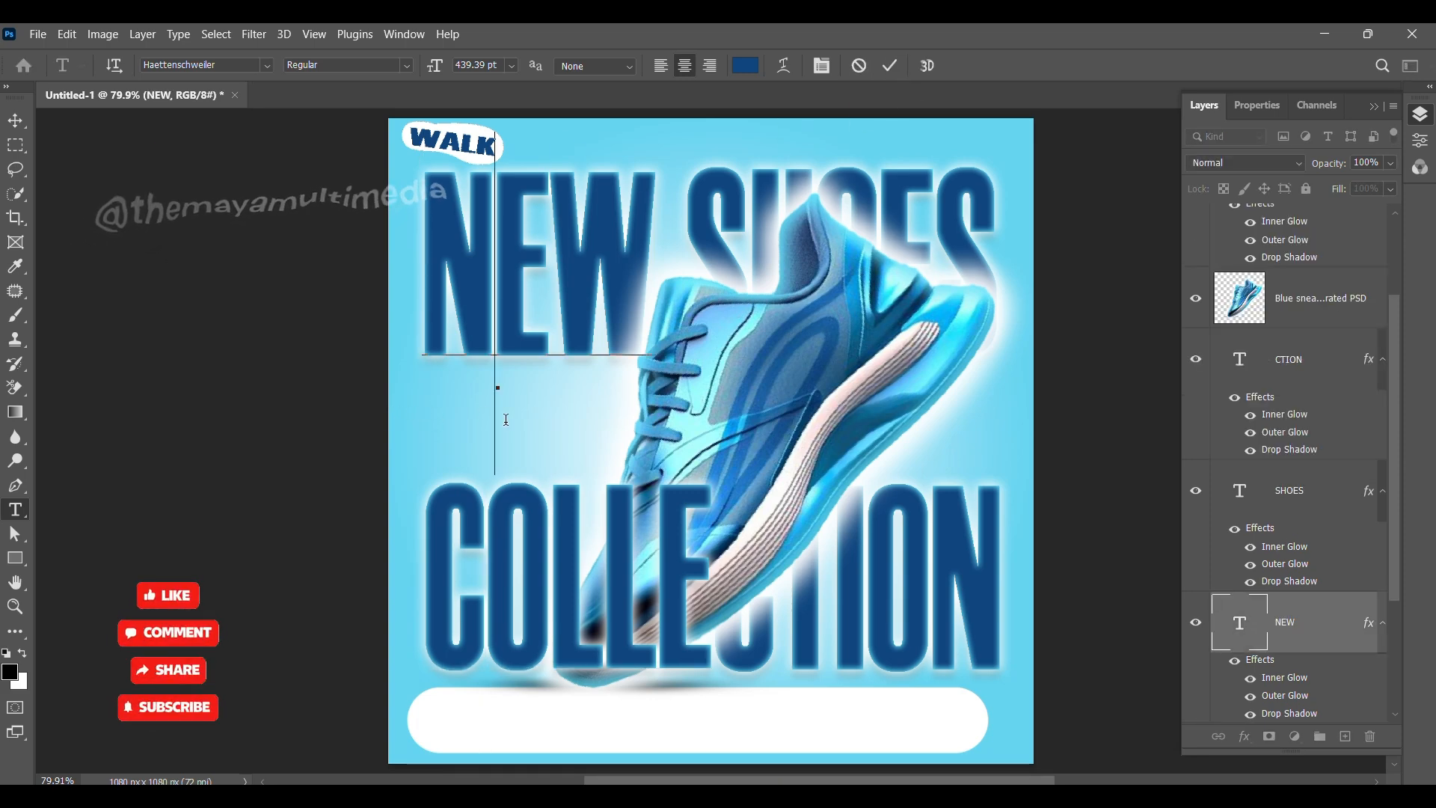
click(890, 66)
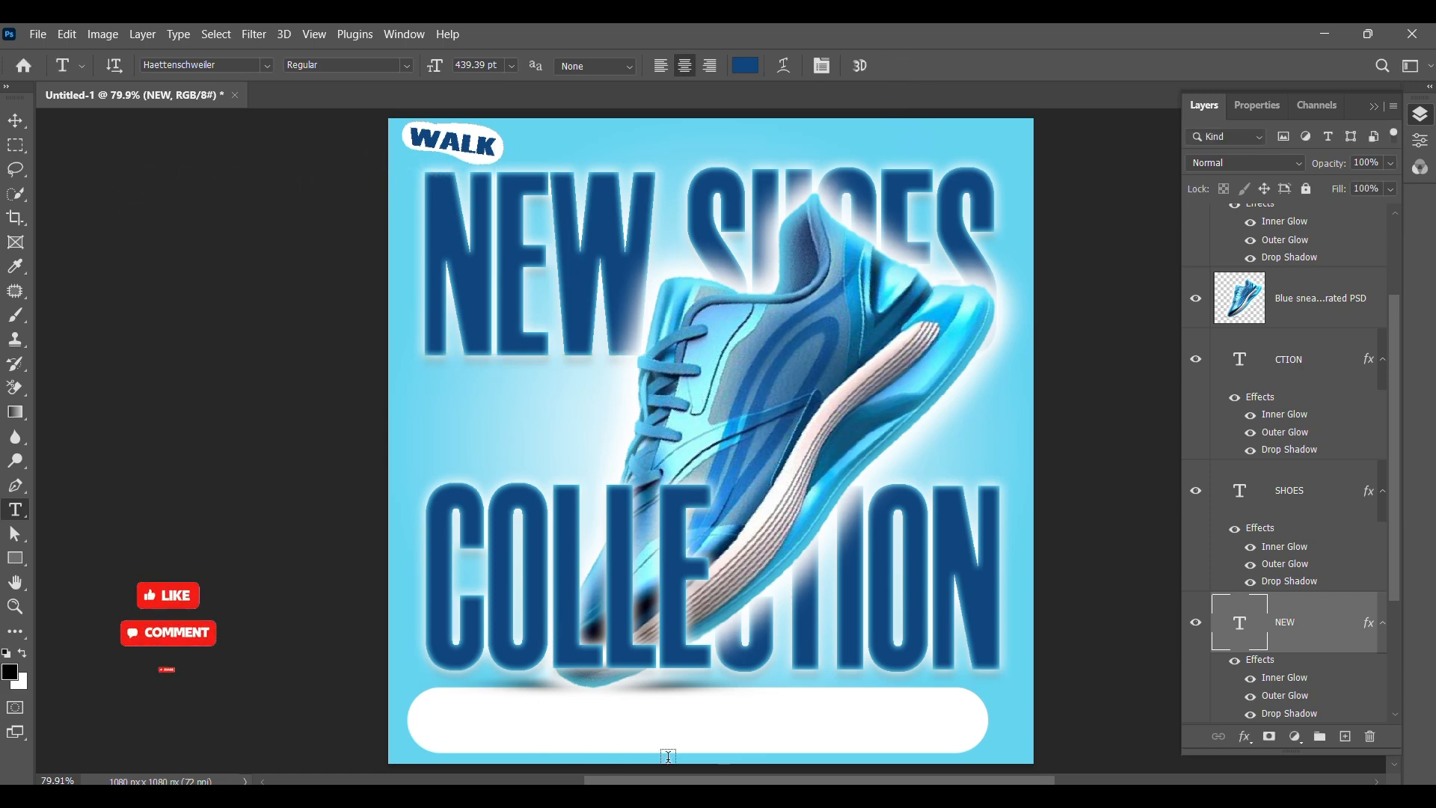
Step: Add a new text layer reading FOR MORE below the poster
scroll(612, 756, down, 2)
click(597, 726)
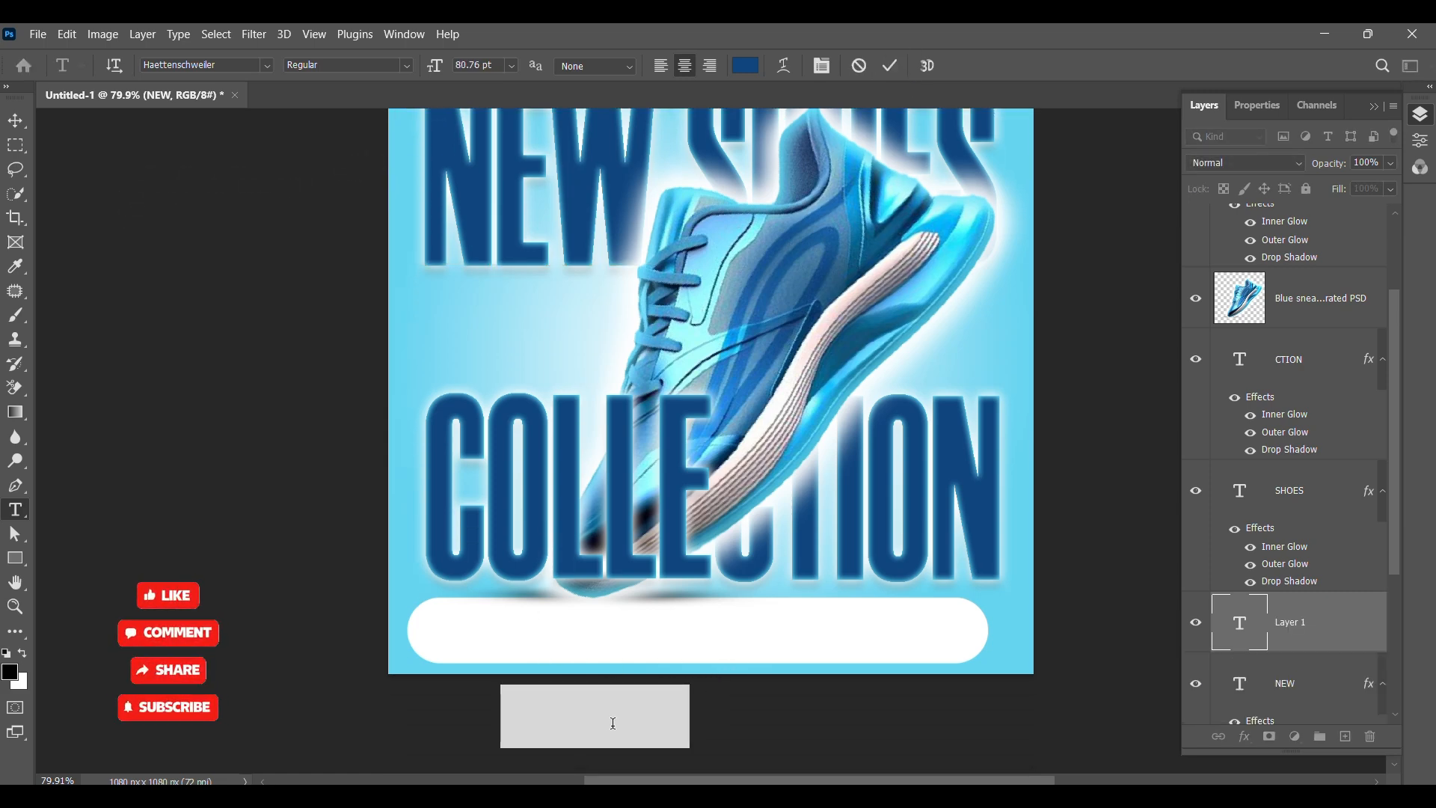
key(BackSpace)
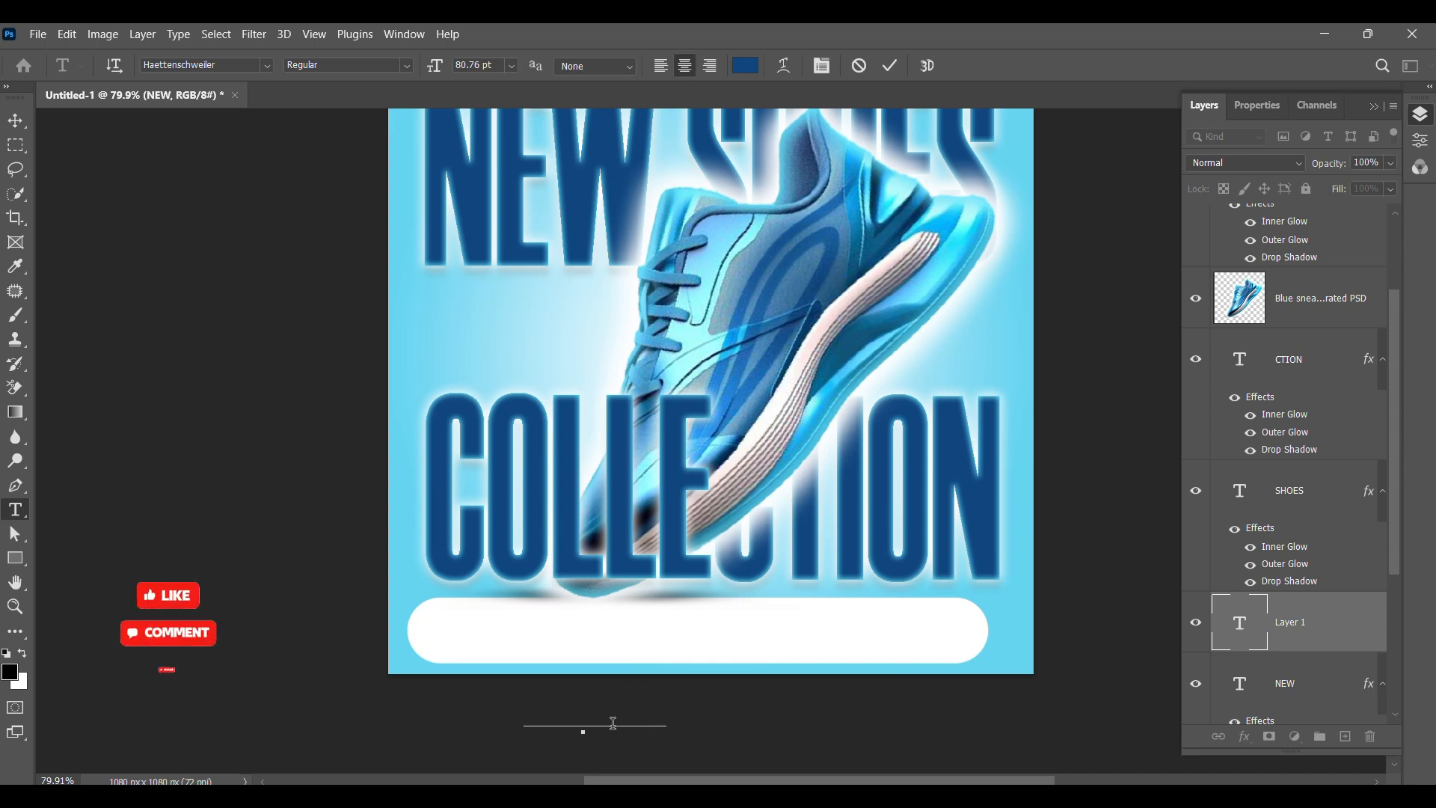
click(15, 120)
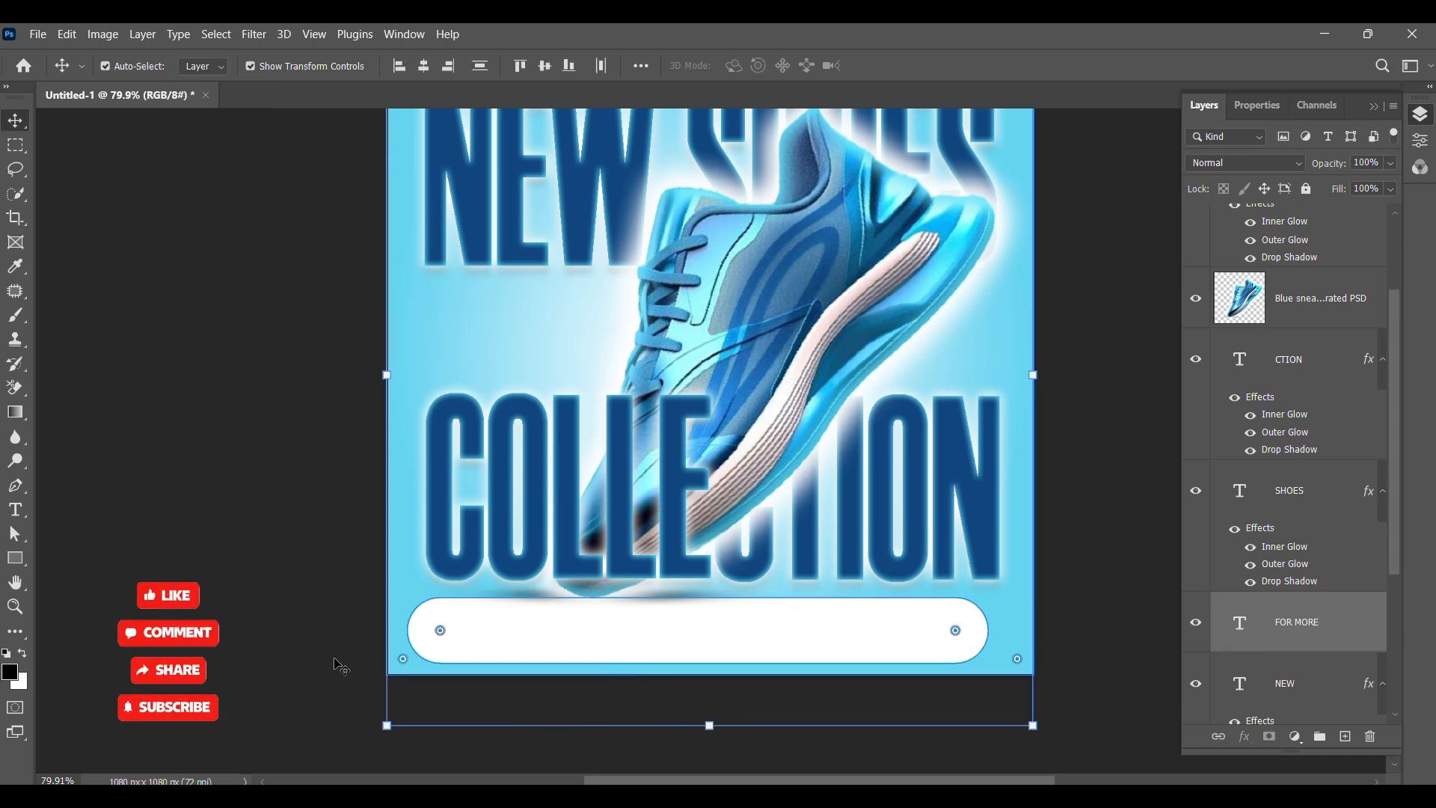
Step: Move the FOR MORE text up into the white rounded bar and centre it there
click(336, 685)
drag(756, 758, 526, 702)
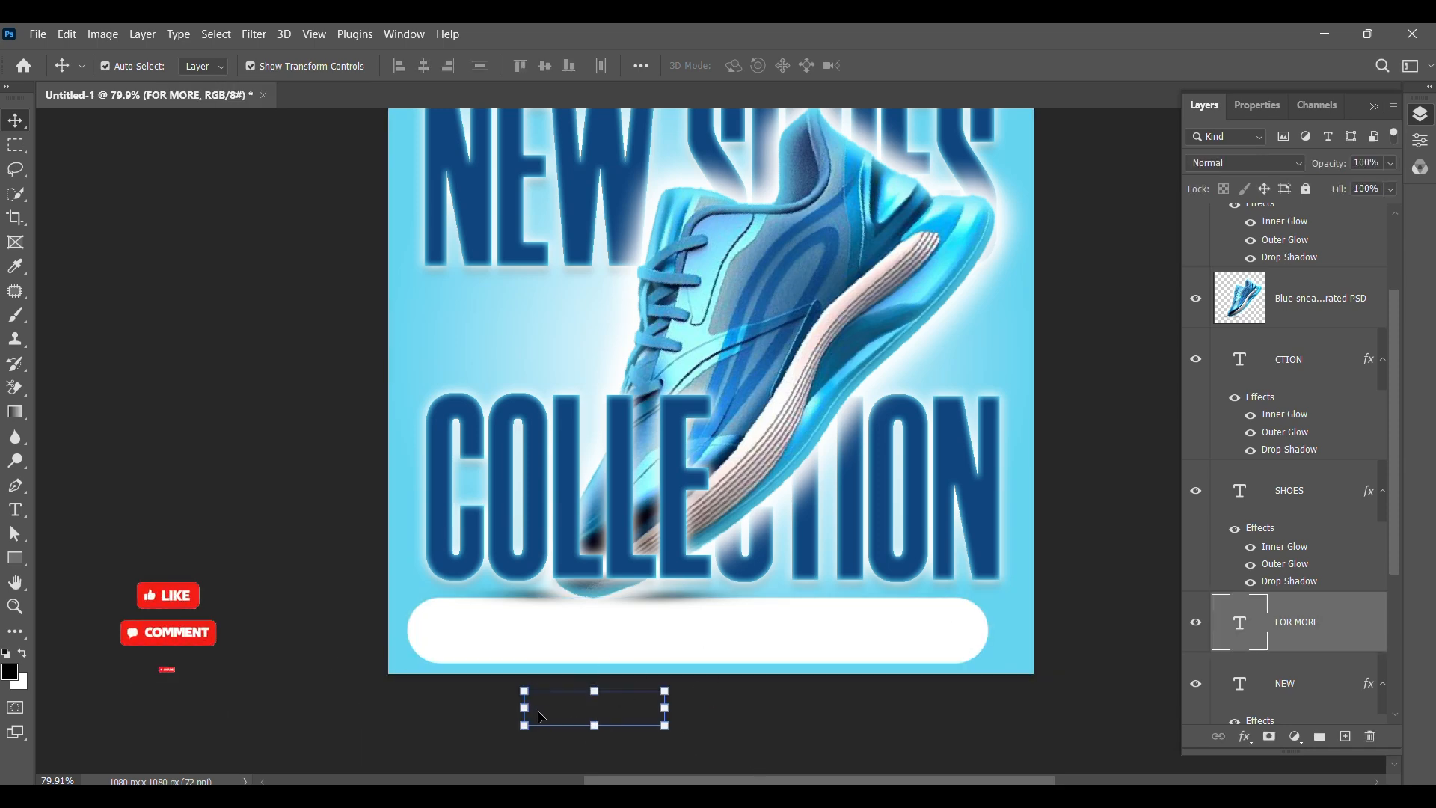
key(shift+Up)
key(shift+Up)
key(shift+Up)
key(shift+Up)
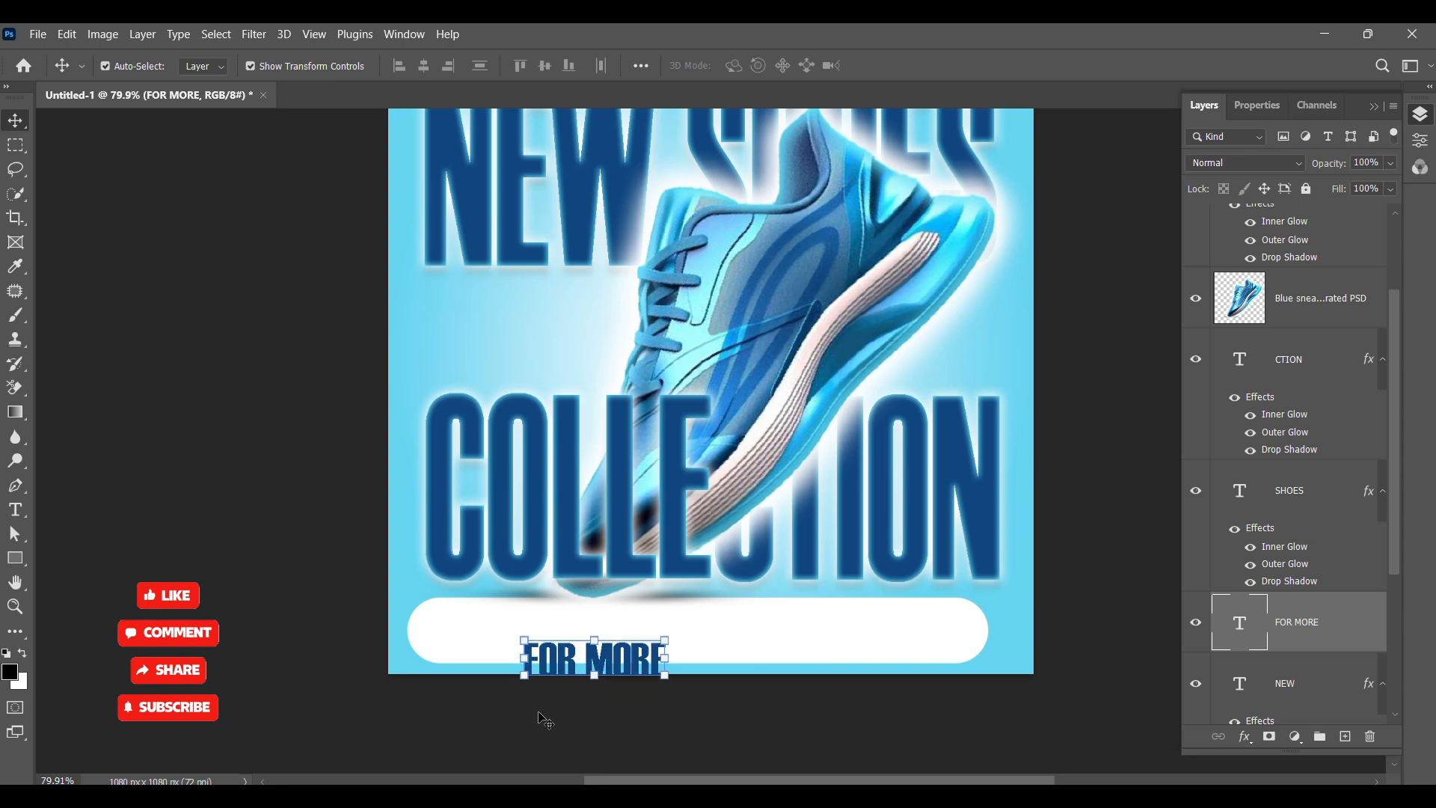
key(shift+Up)
key(shift+Up)
key(shift+Up)
key(shift+Up)
key(shift+Up)
key(shift+Up)
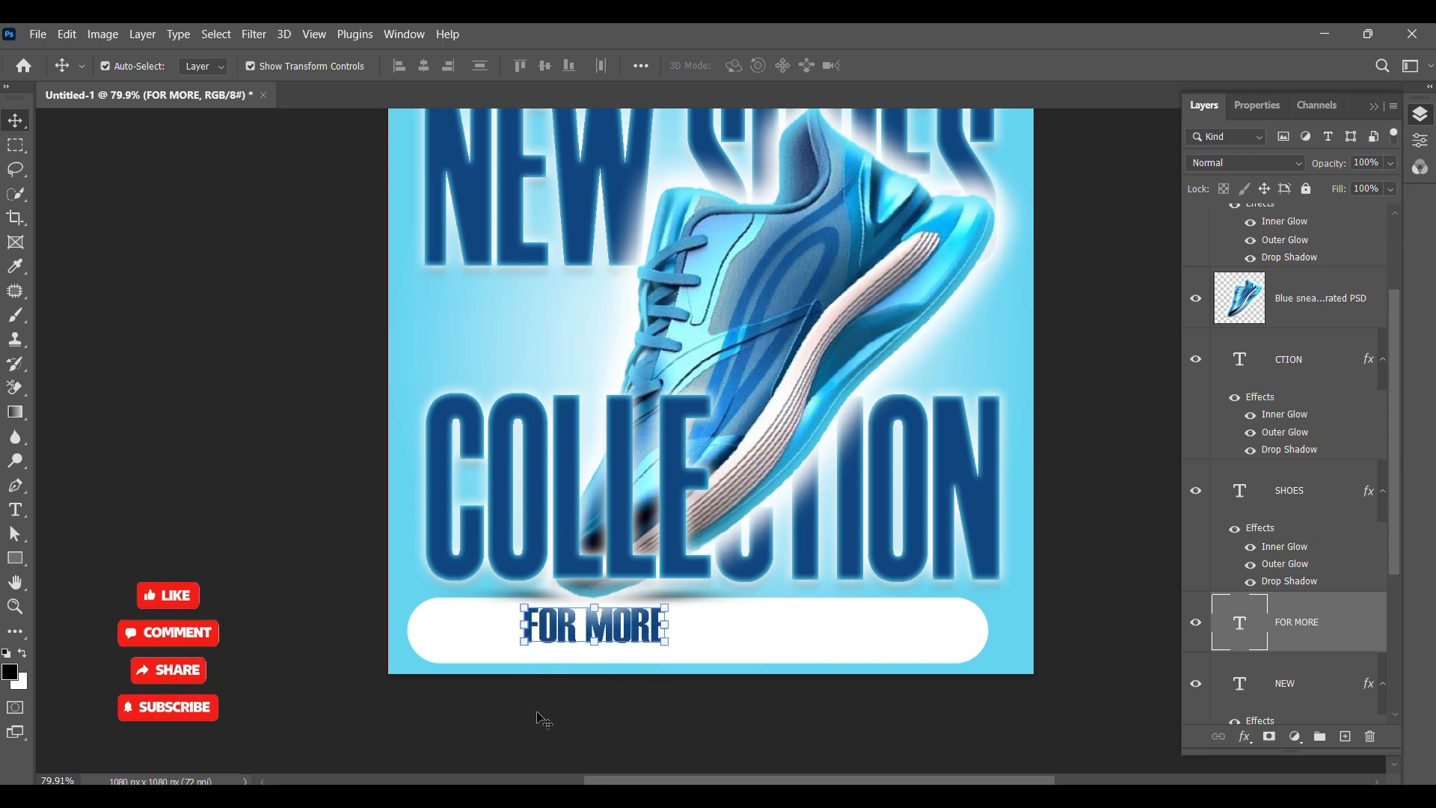
drag(628, 631, 718, 630)
Step: Set the FOR MORE text size to 48 pt and reposition it near the top of the white bar
click(1259, 106)
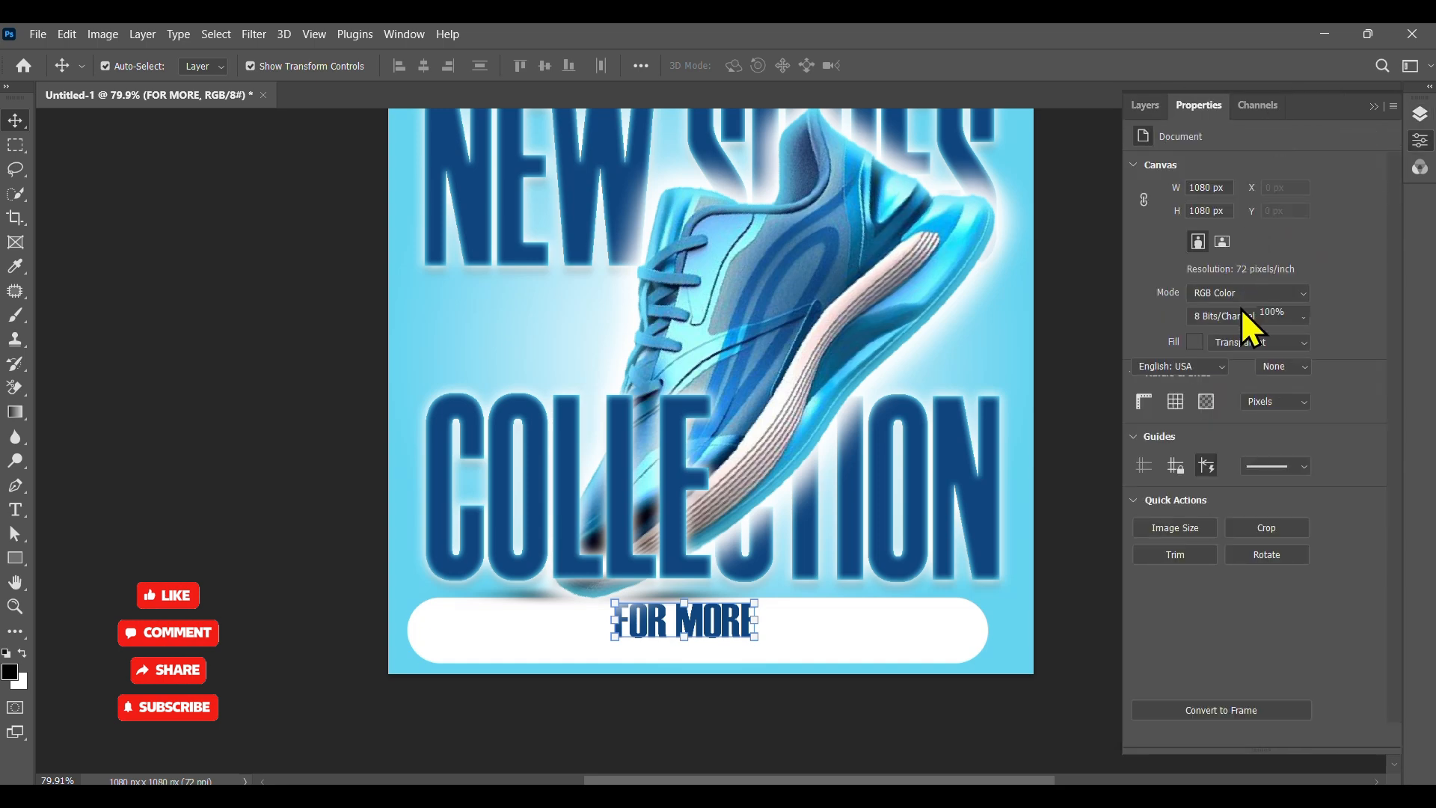
click(1205, 267)
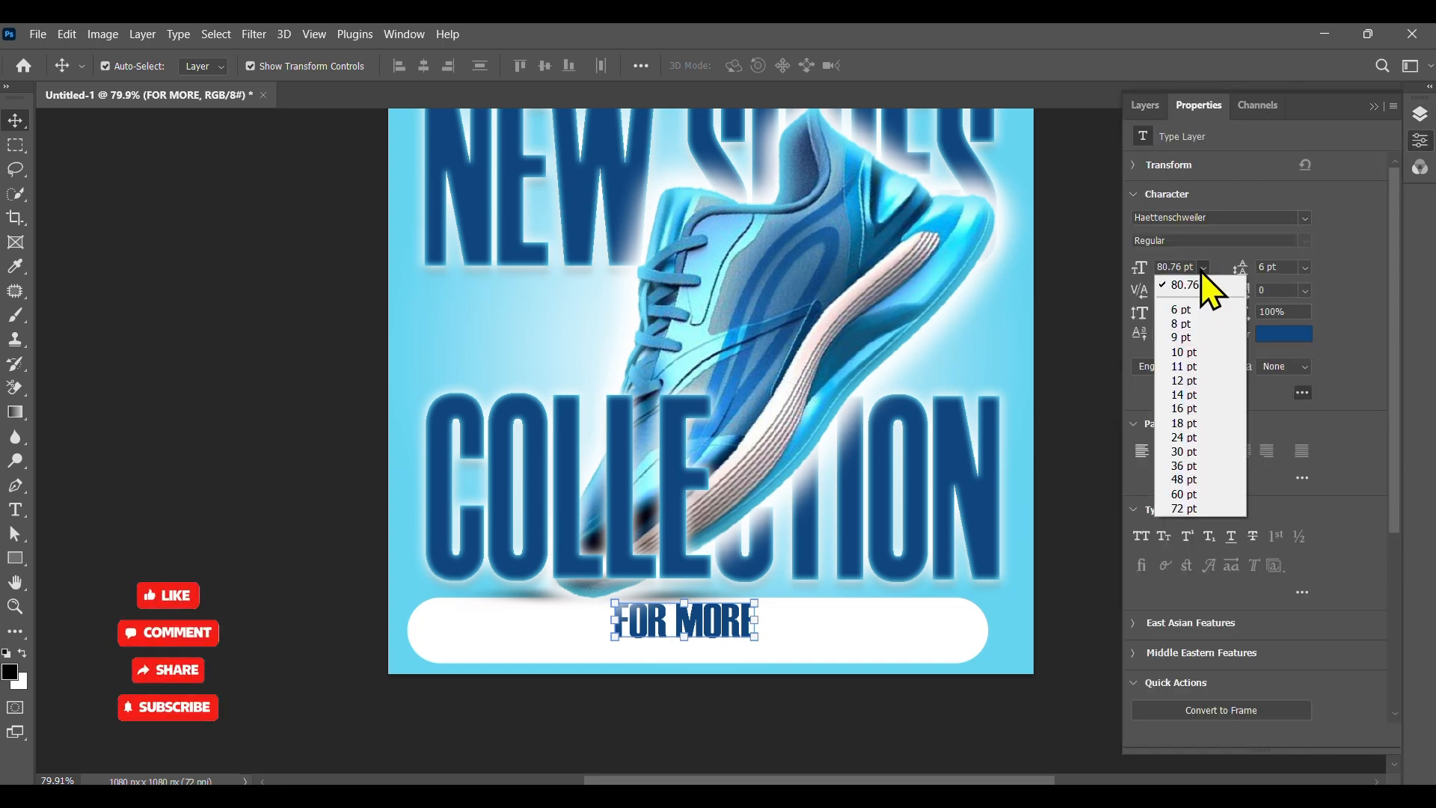
click(1187, 495)
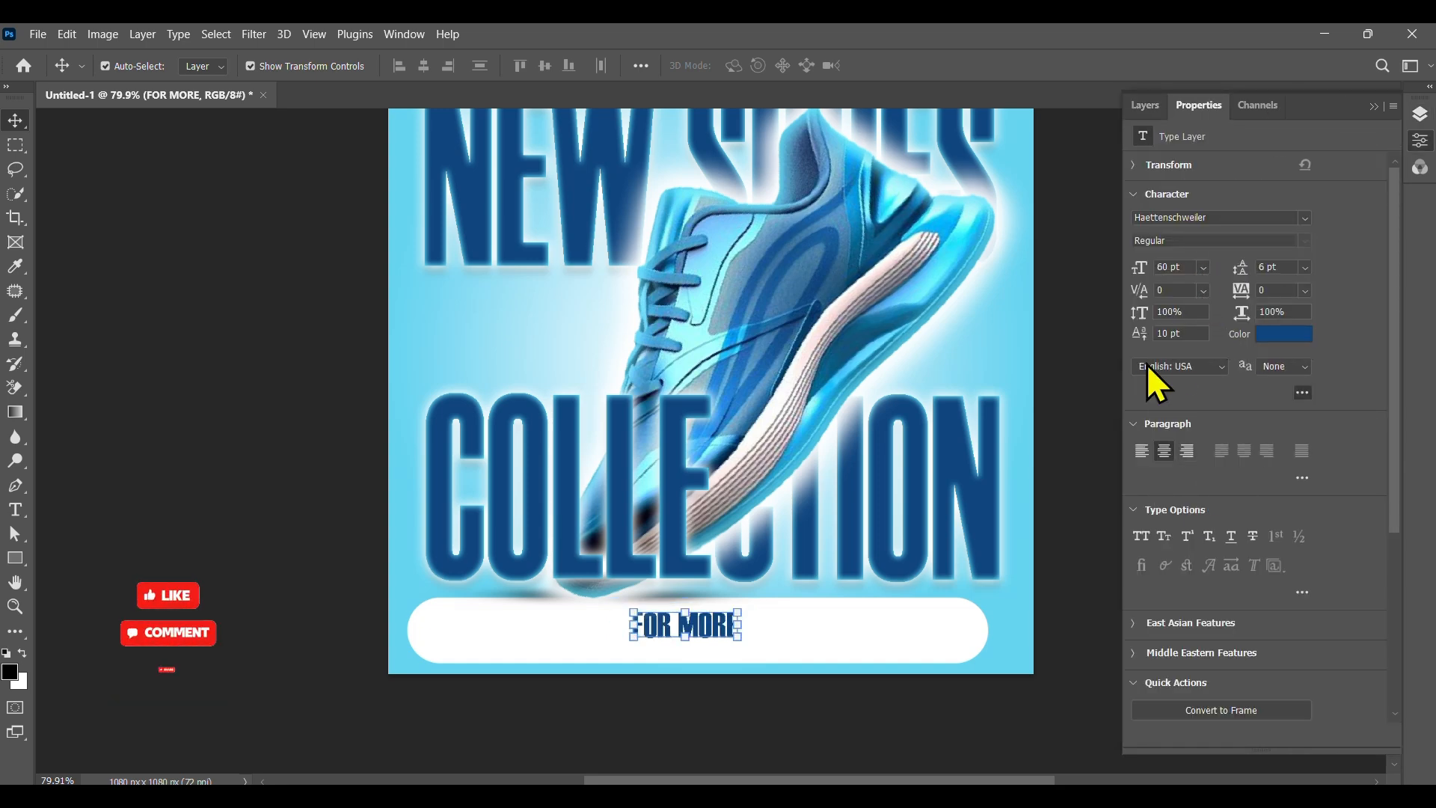
click(1203, 268)
click(1200, 482)
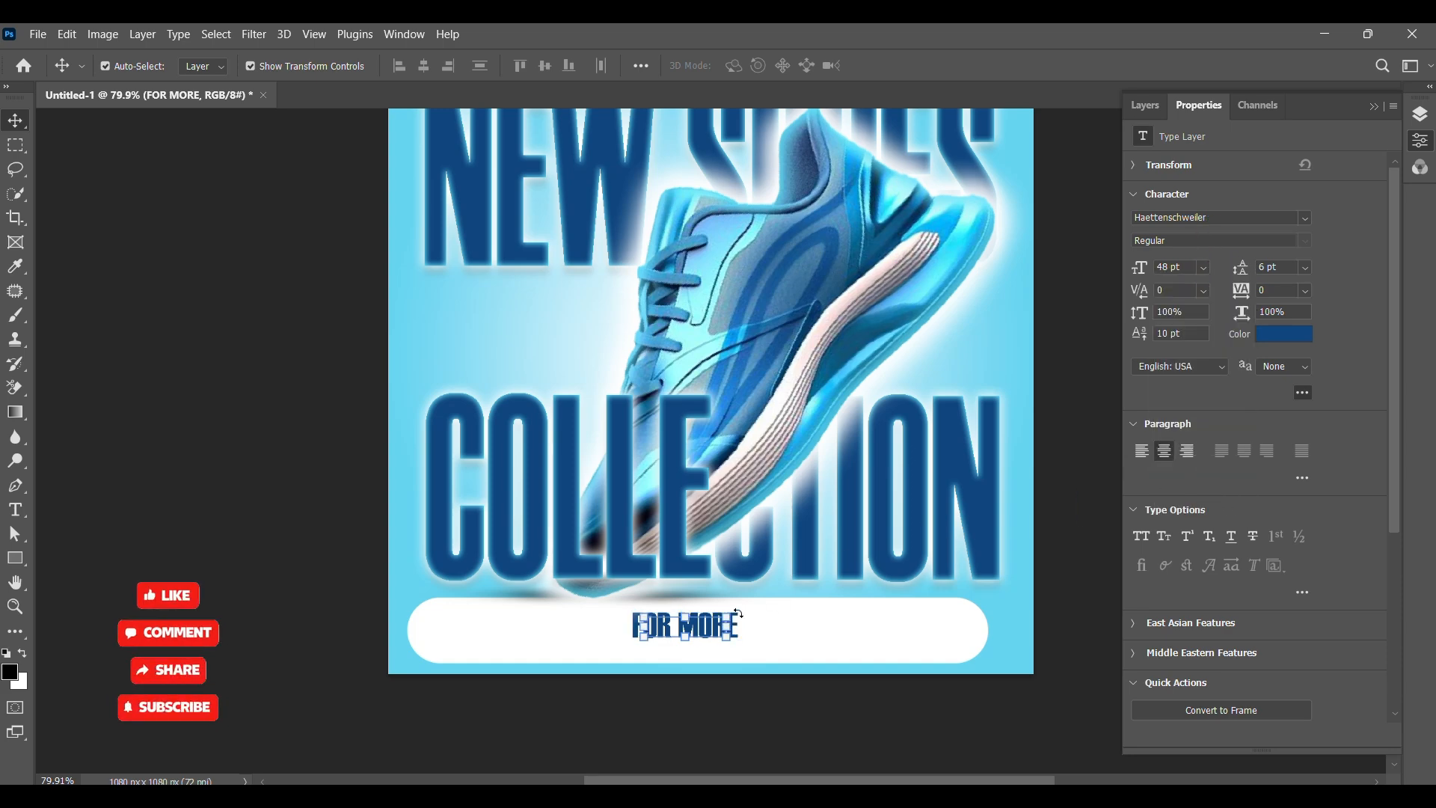
mouse_move(709, 633)
mouse_down()
mouse_move(712, 618)
mouse_move(730, 625)
mouse_up()
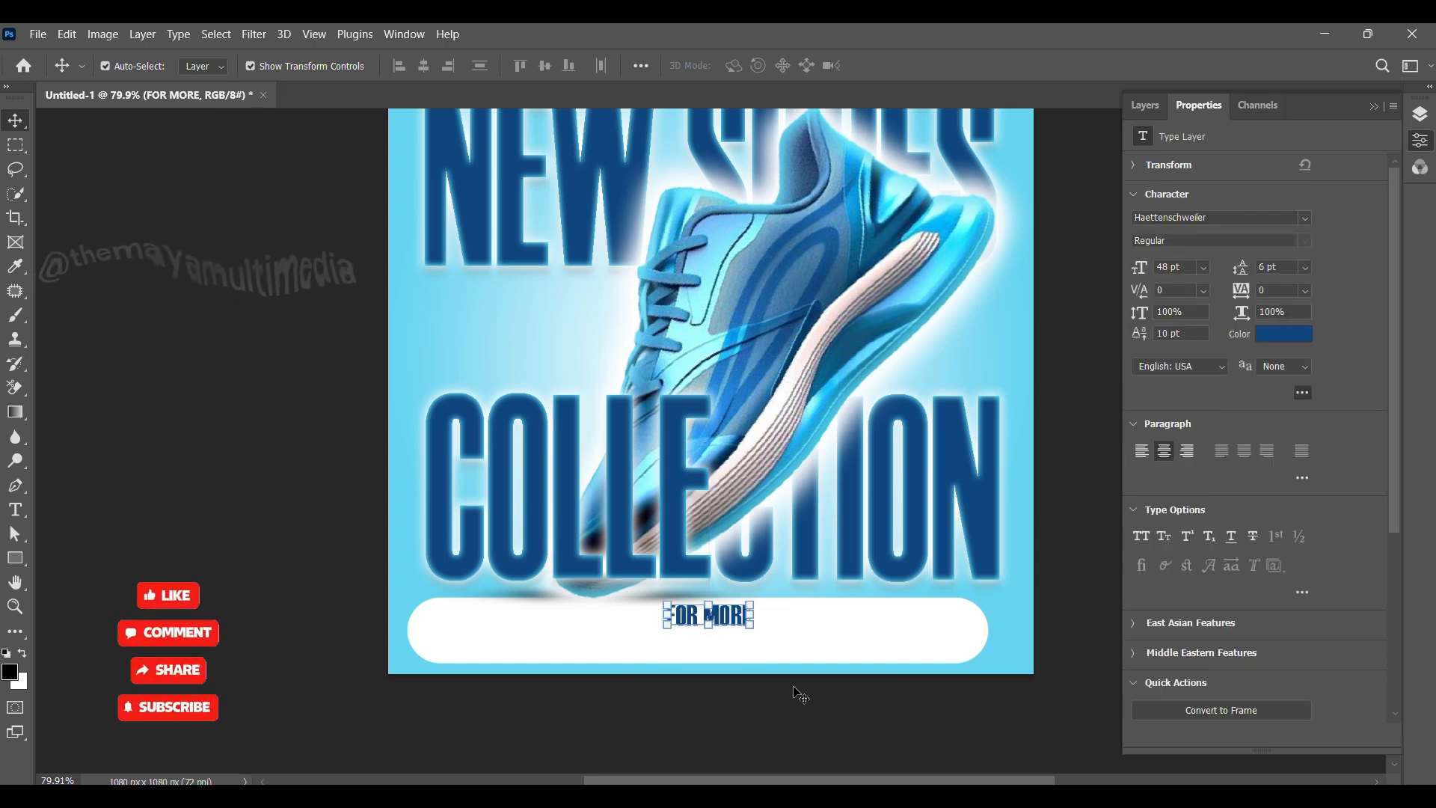
click(800, 695)
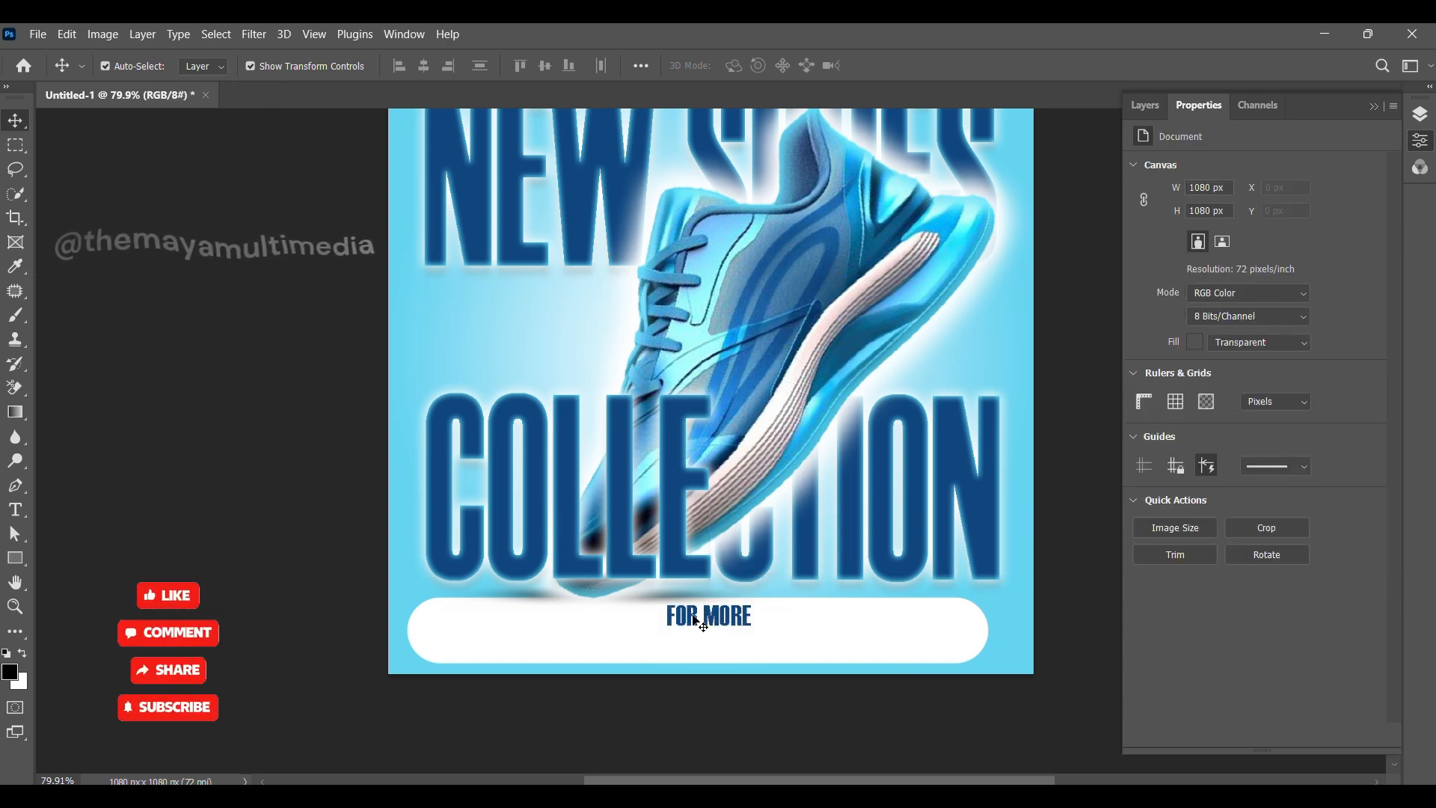
drag(709, 618, 608, 655)
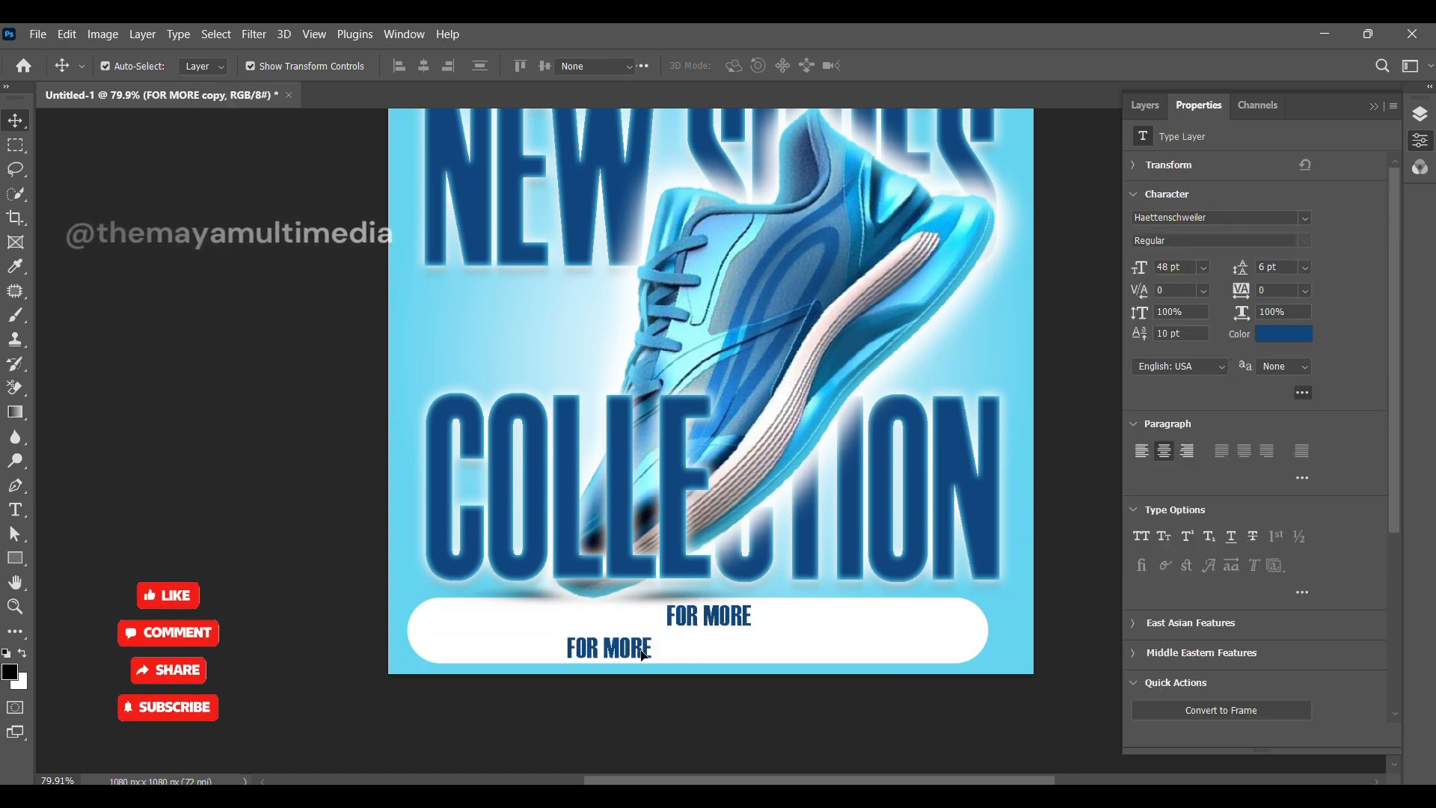
double_click(643, 655)
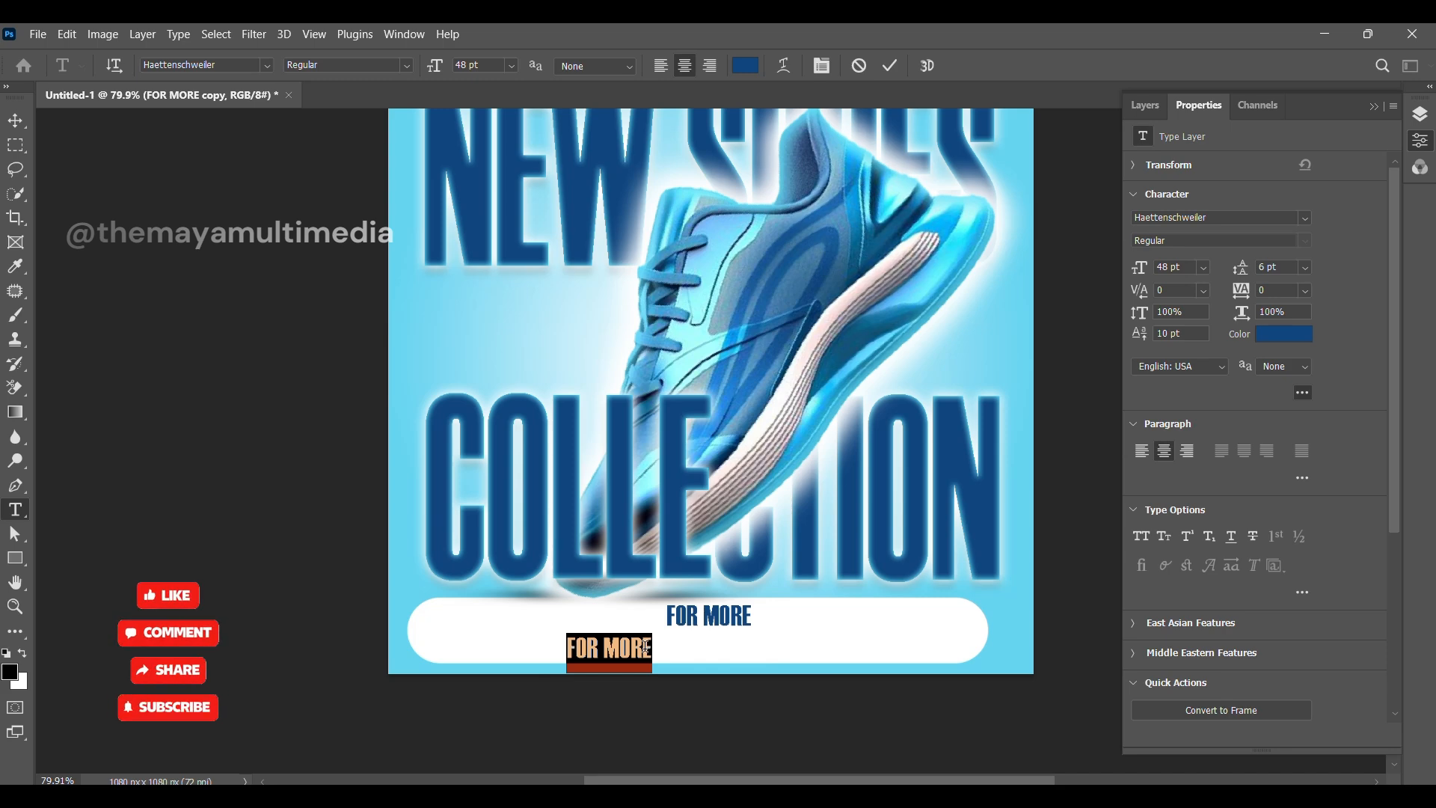
text(www.)
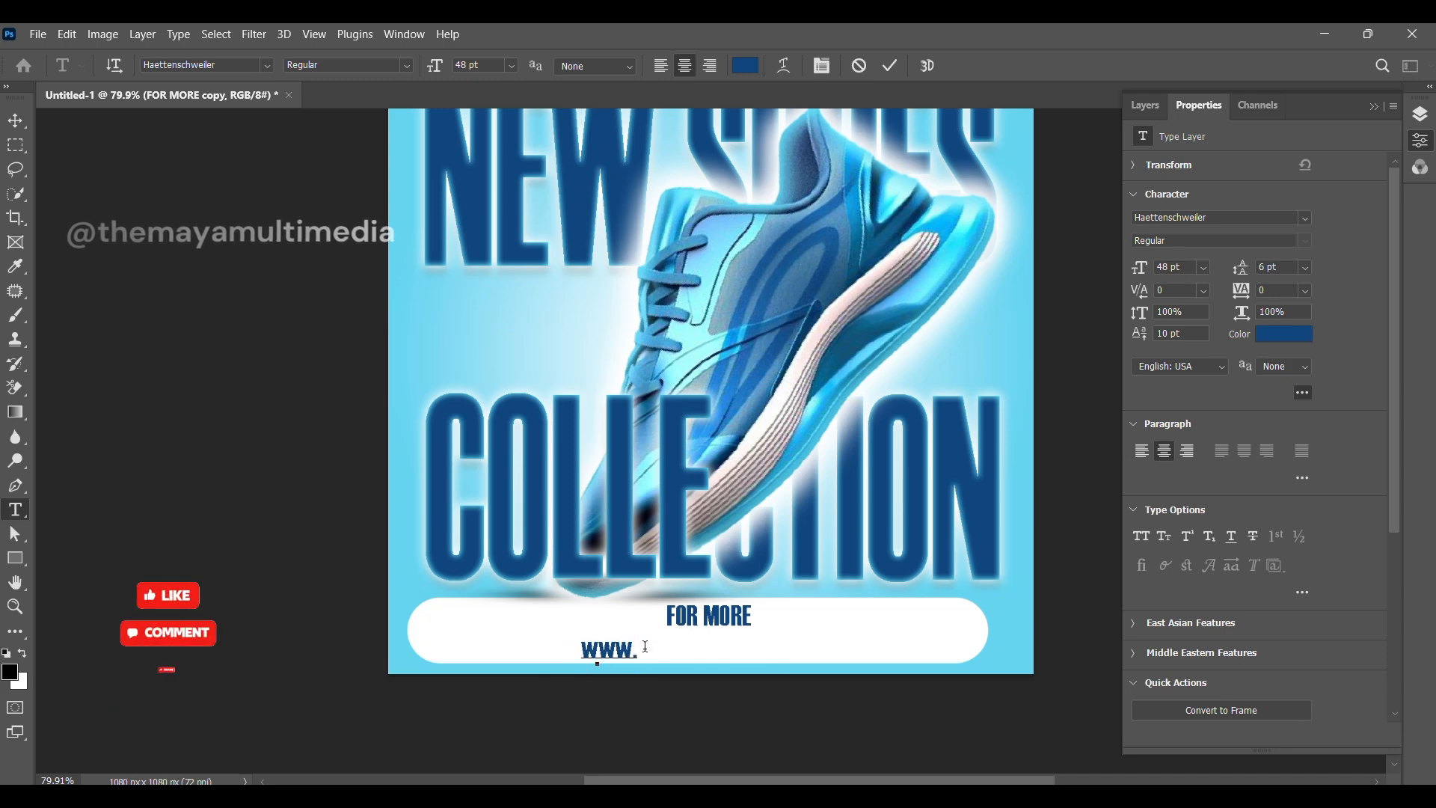
text(wal)
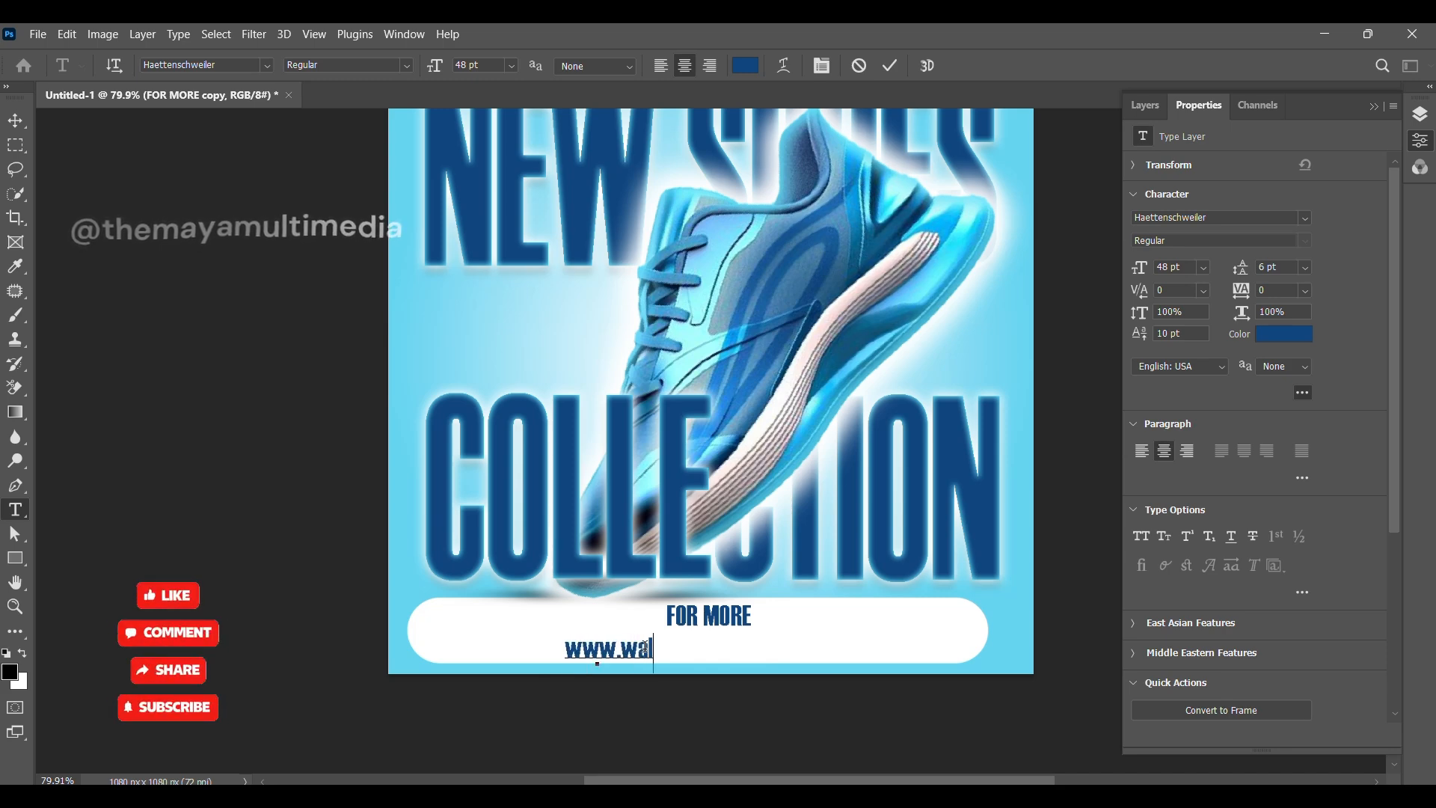
text(k.com)
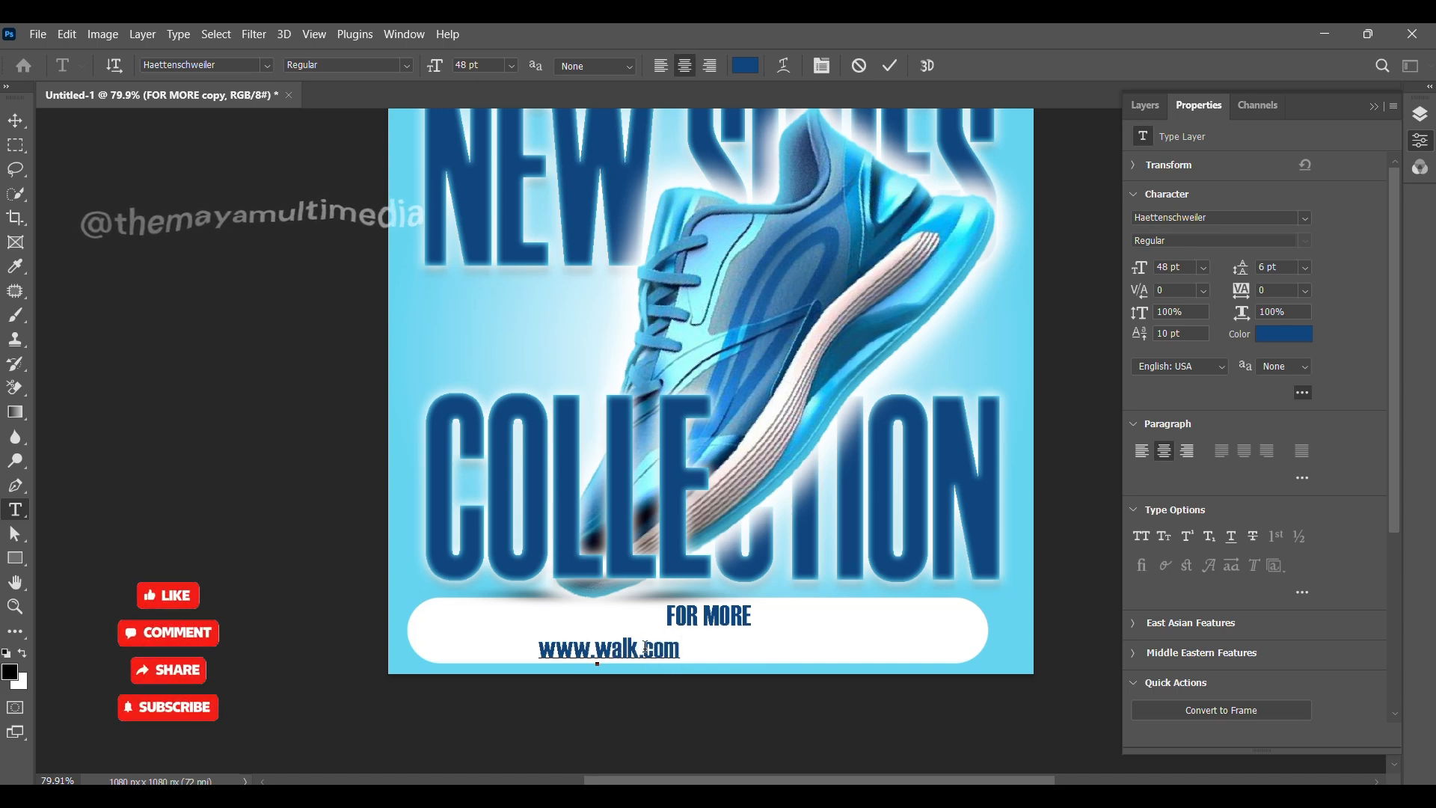
click(15, 121)
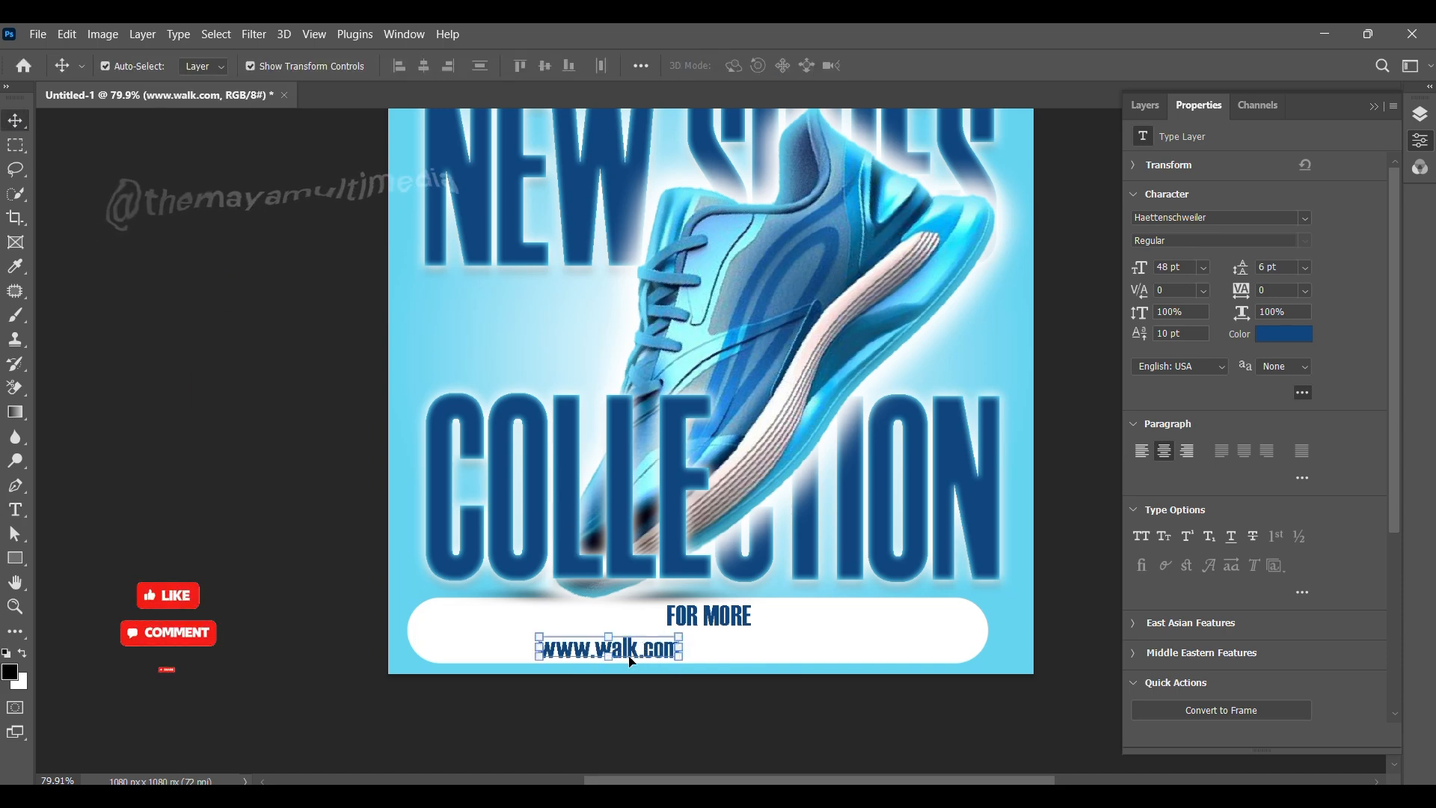
drag(626, 655, 727, 650)
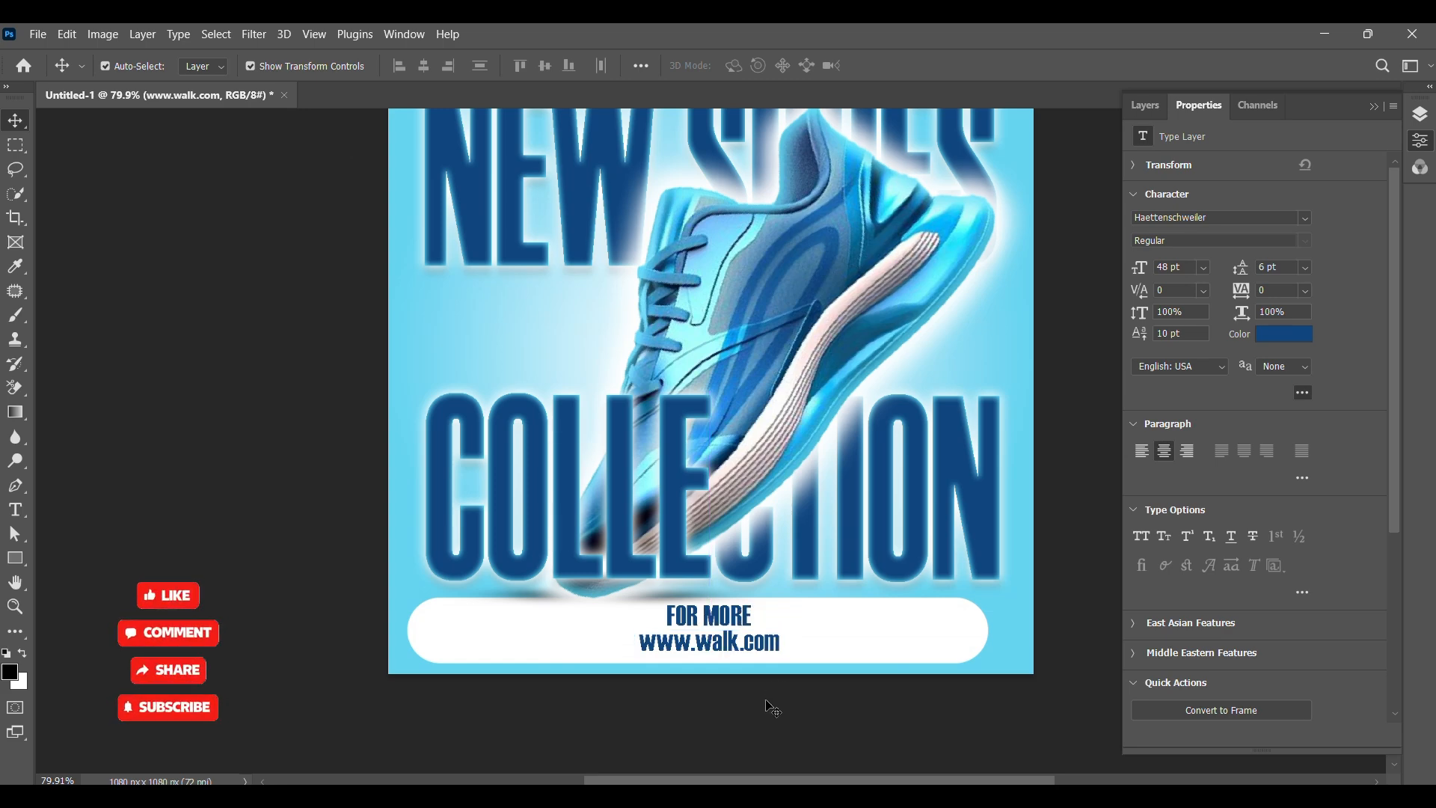
click(928, 563)
click(1152, 104)
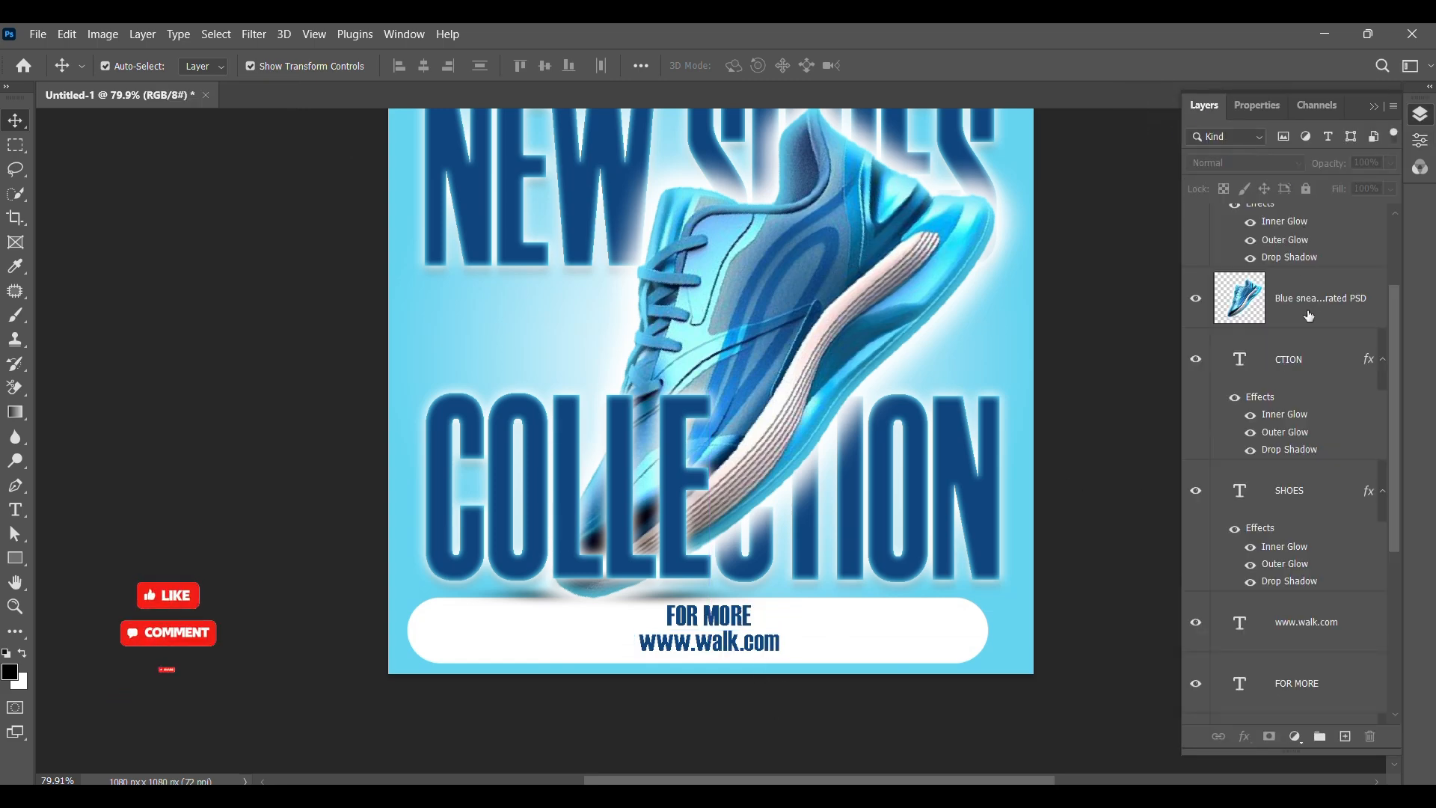
scroll(1265, 349, up, 3)
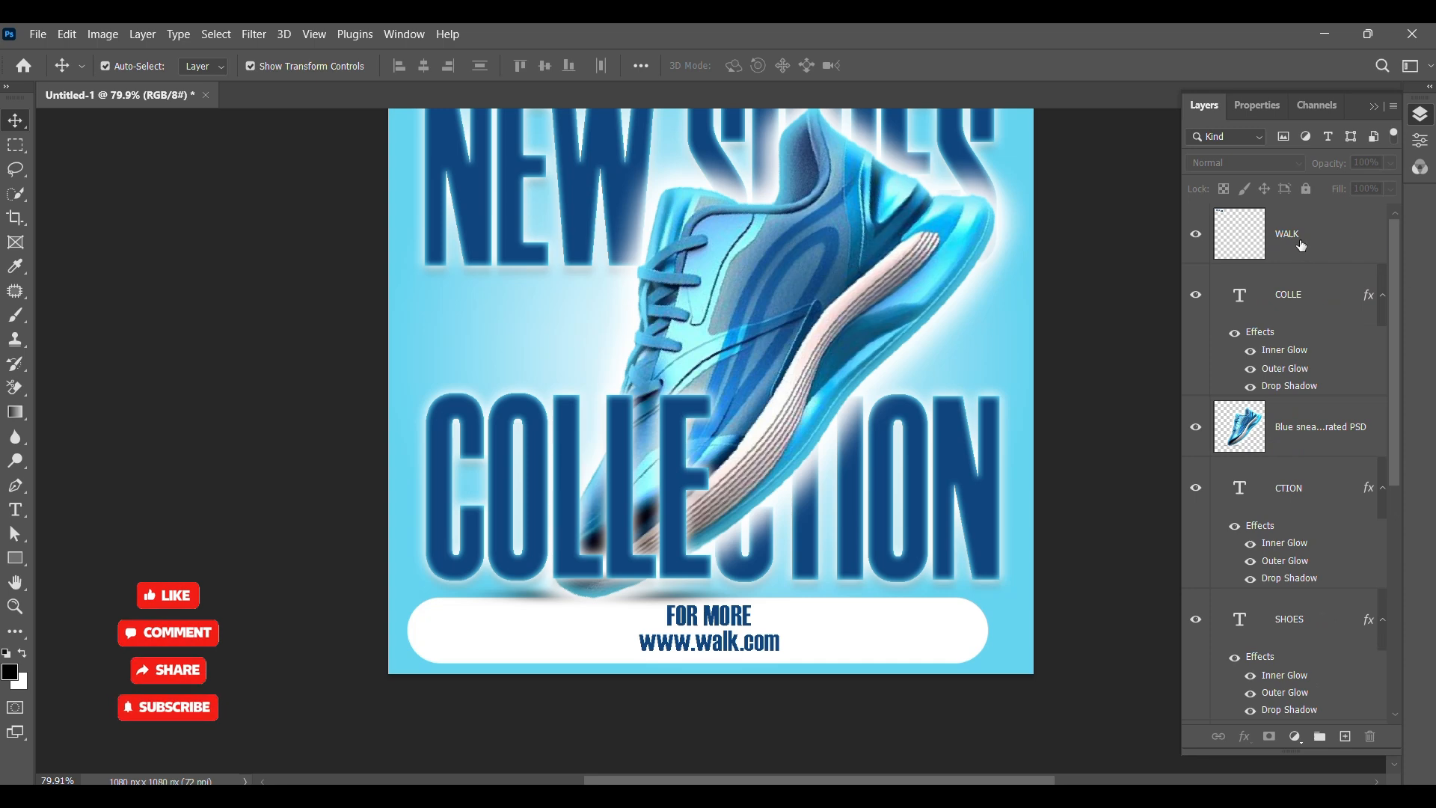
click(720, 618)
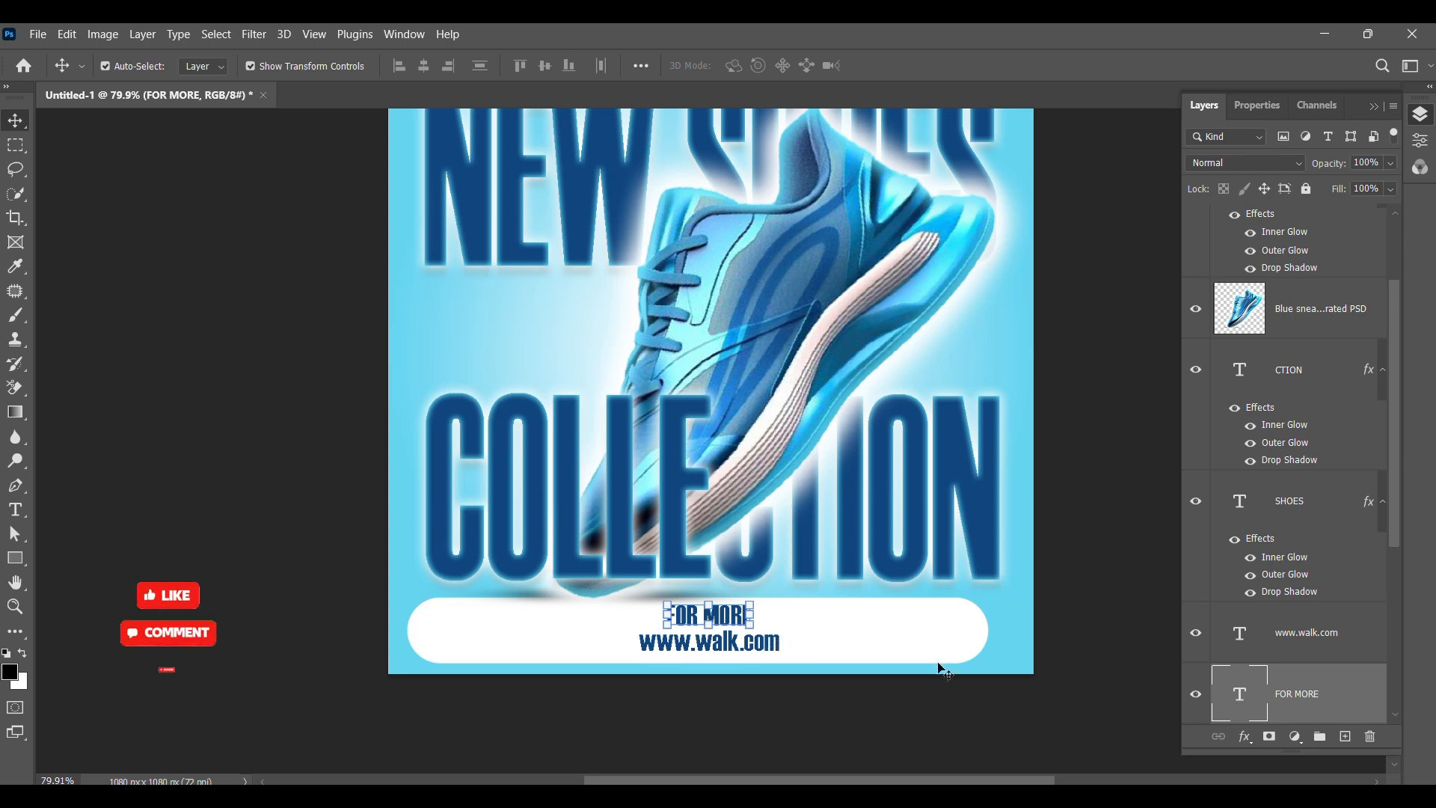
drag(1290, 652, 1276, 282)
drag(1264, 691, 1267, 283)
scroll(1297, 329, up, 3)
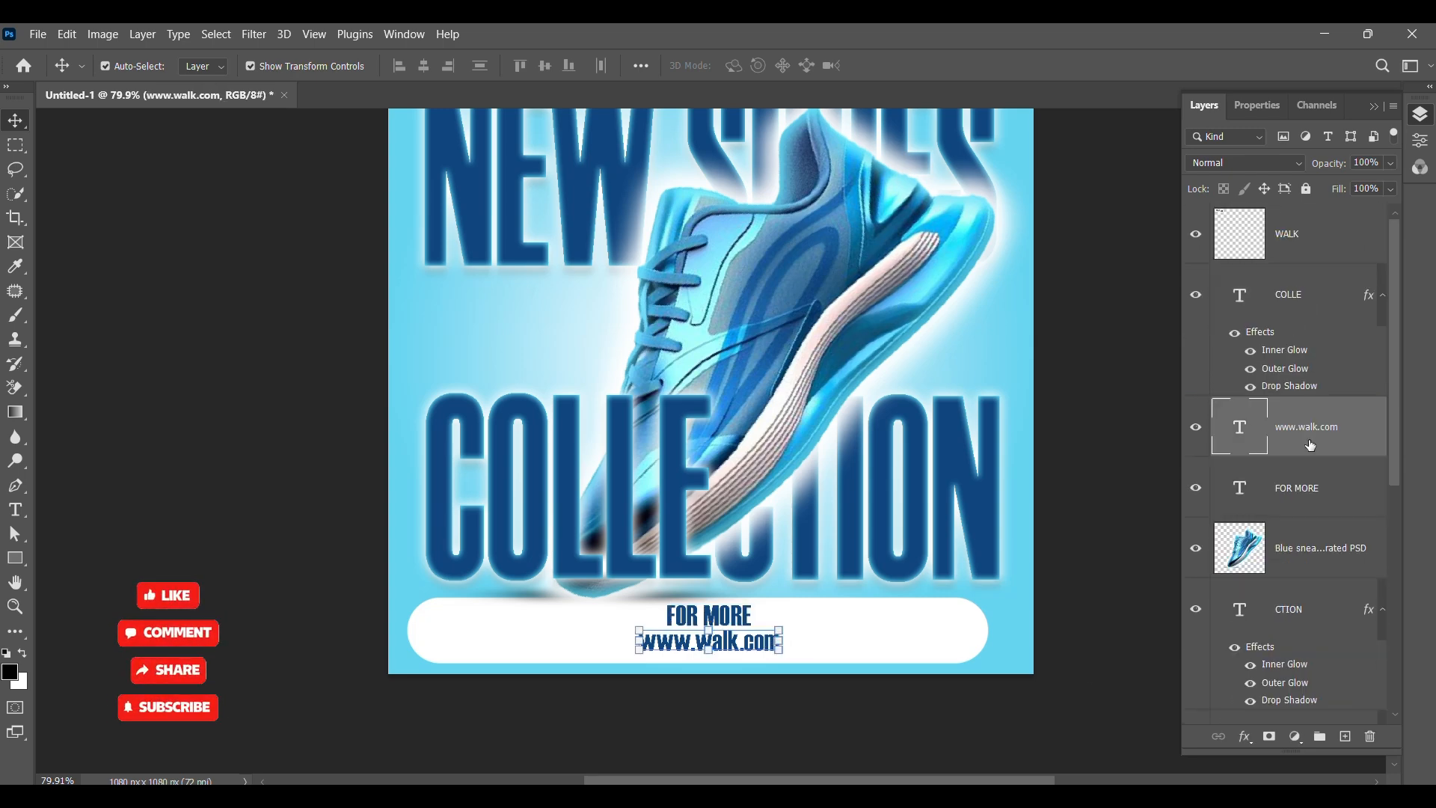
drag(1310, 447, 1283, 264)
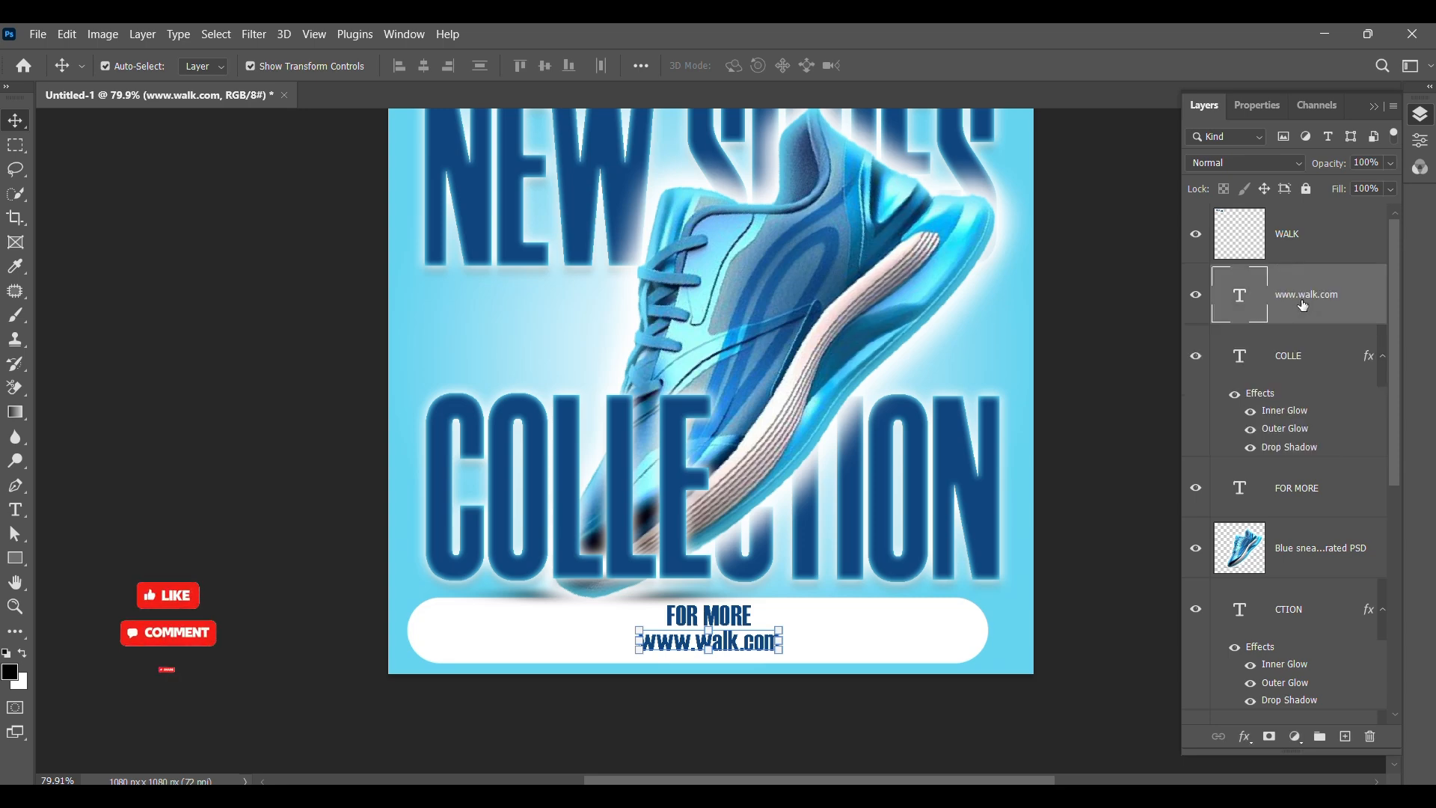
scroll(1305, 503, down, 6)
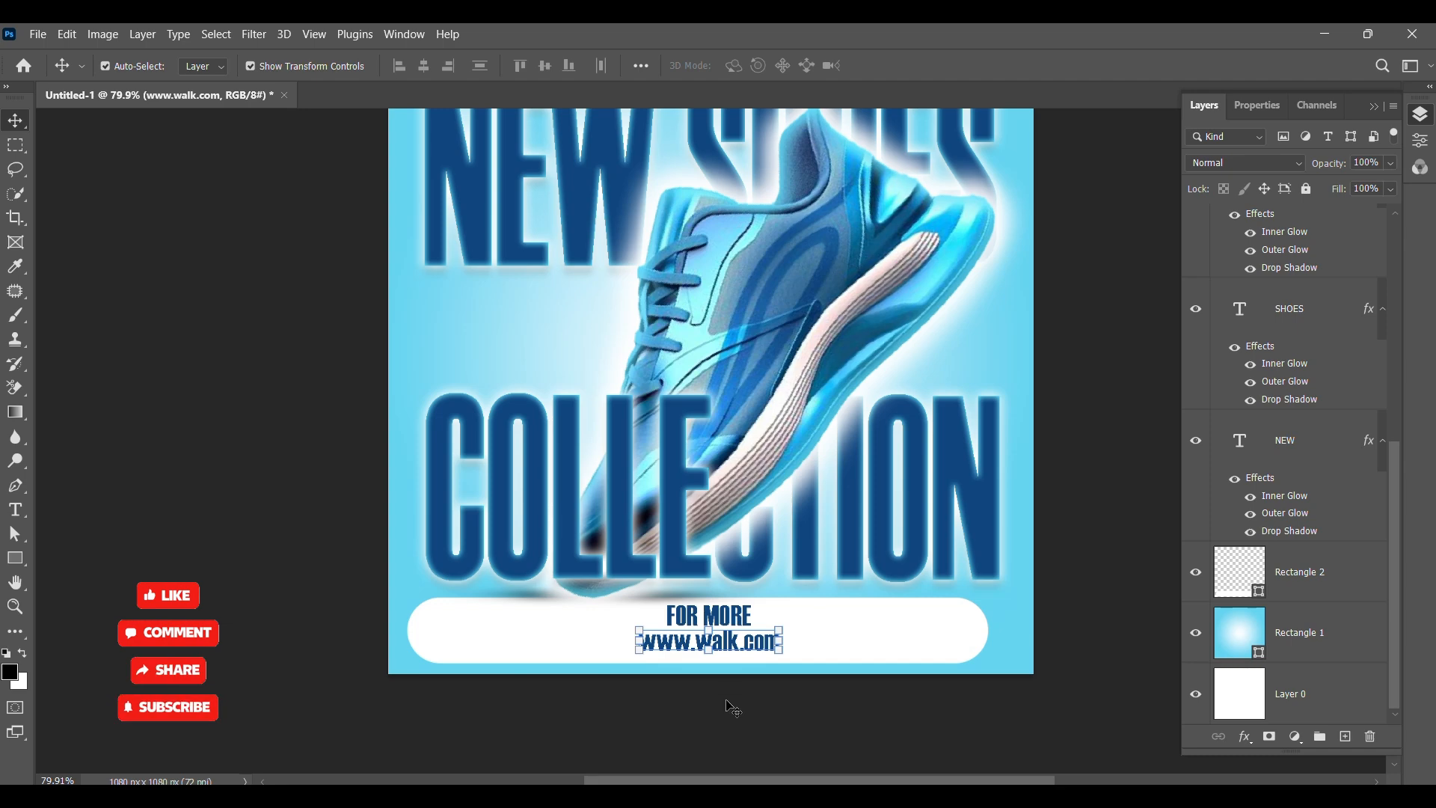
click(733, 620)
scroll(1305, 362, up, 2)
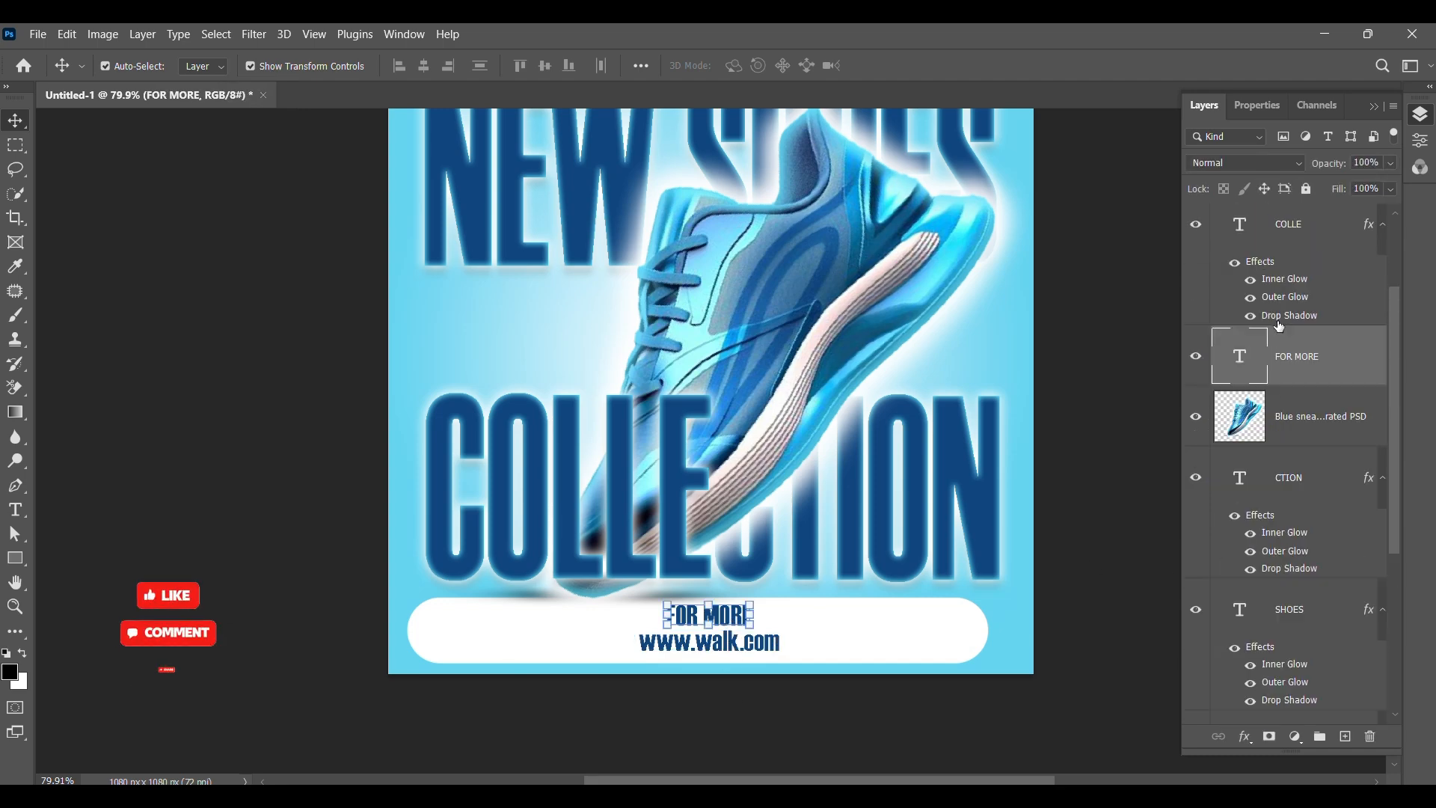
scroll(1300, 365, up, 3)
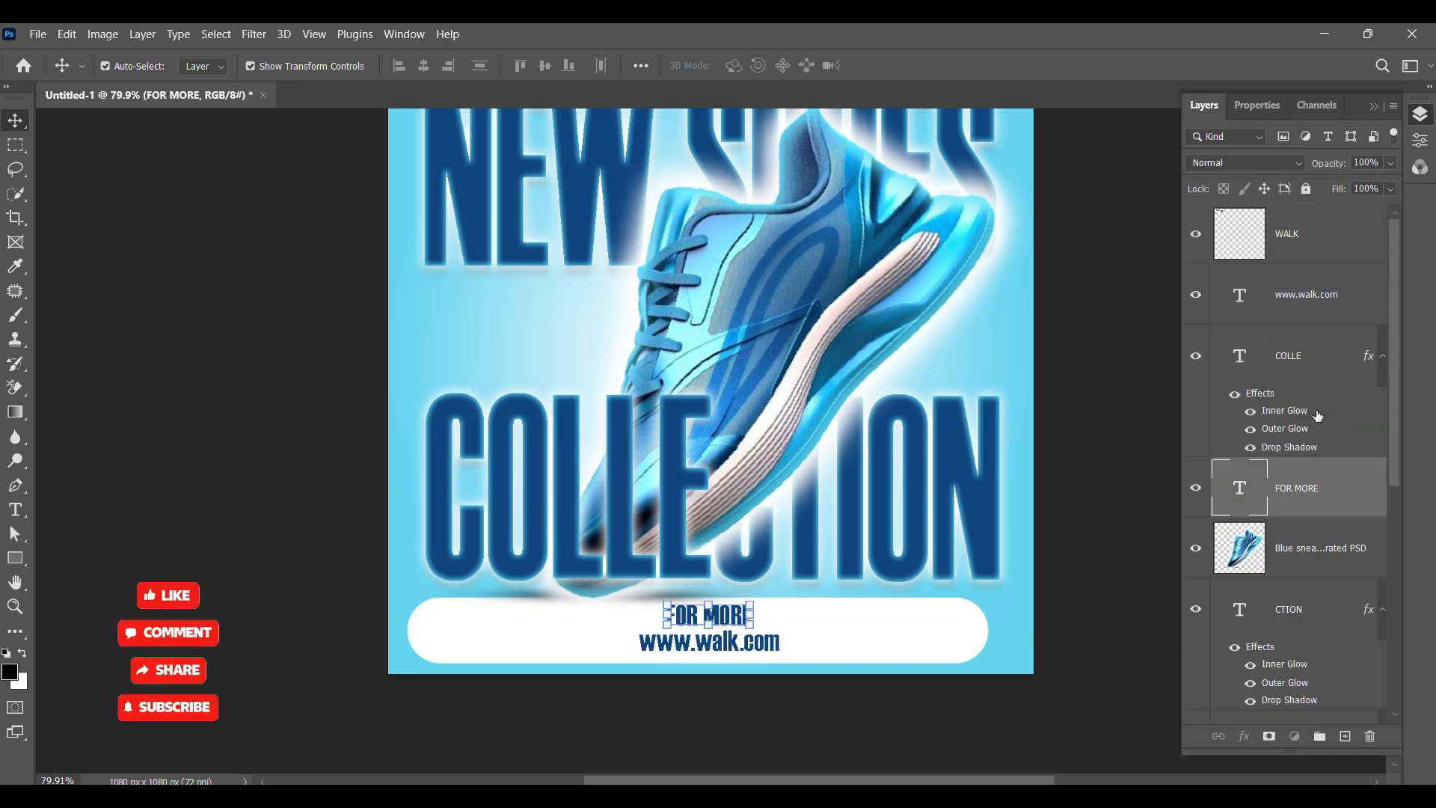
drag(1301, 506, 1300, 266)
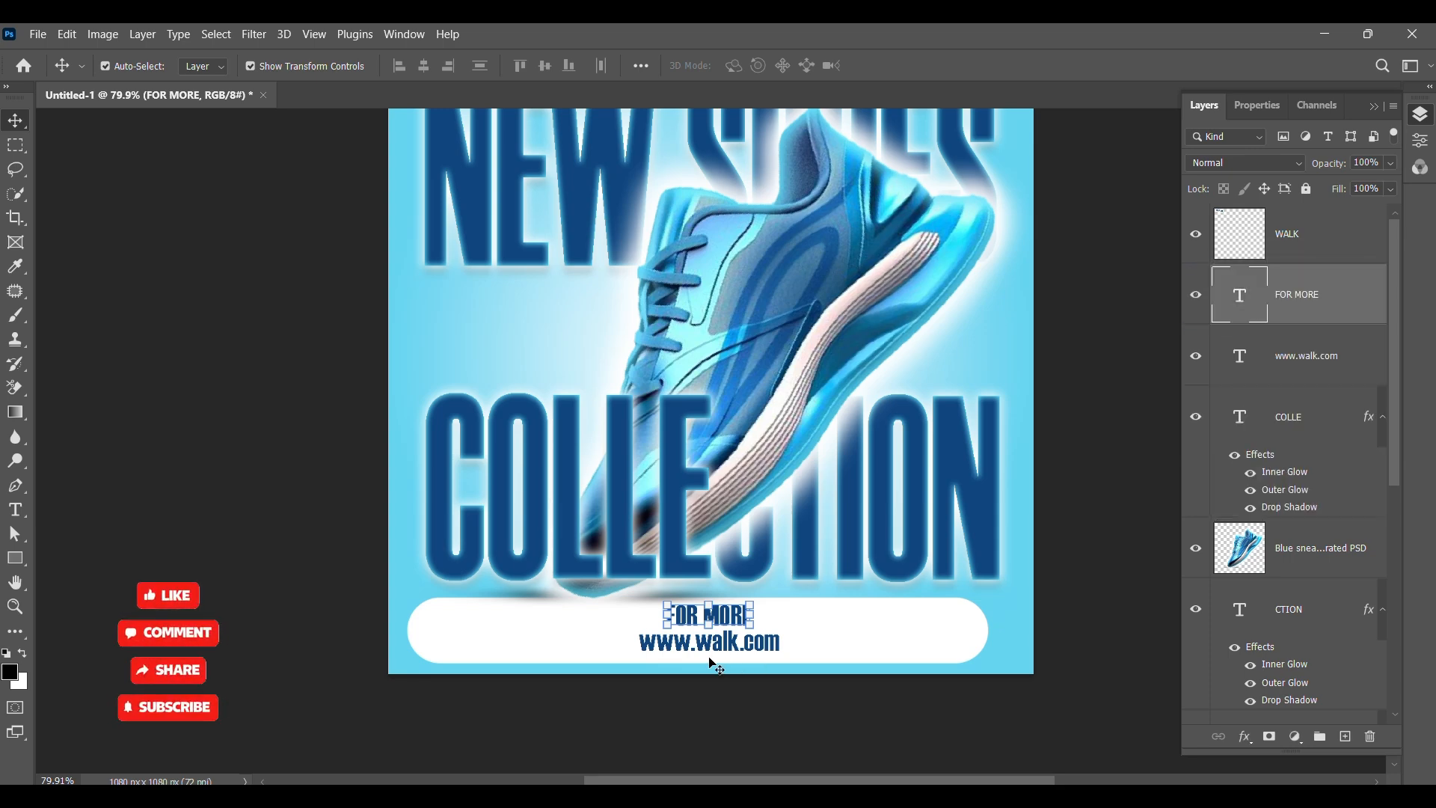
Step: Select both footer text layers together and align them on their horizontal centres
shift+click(735, 639)
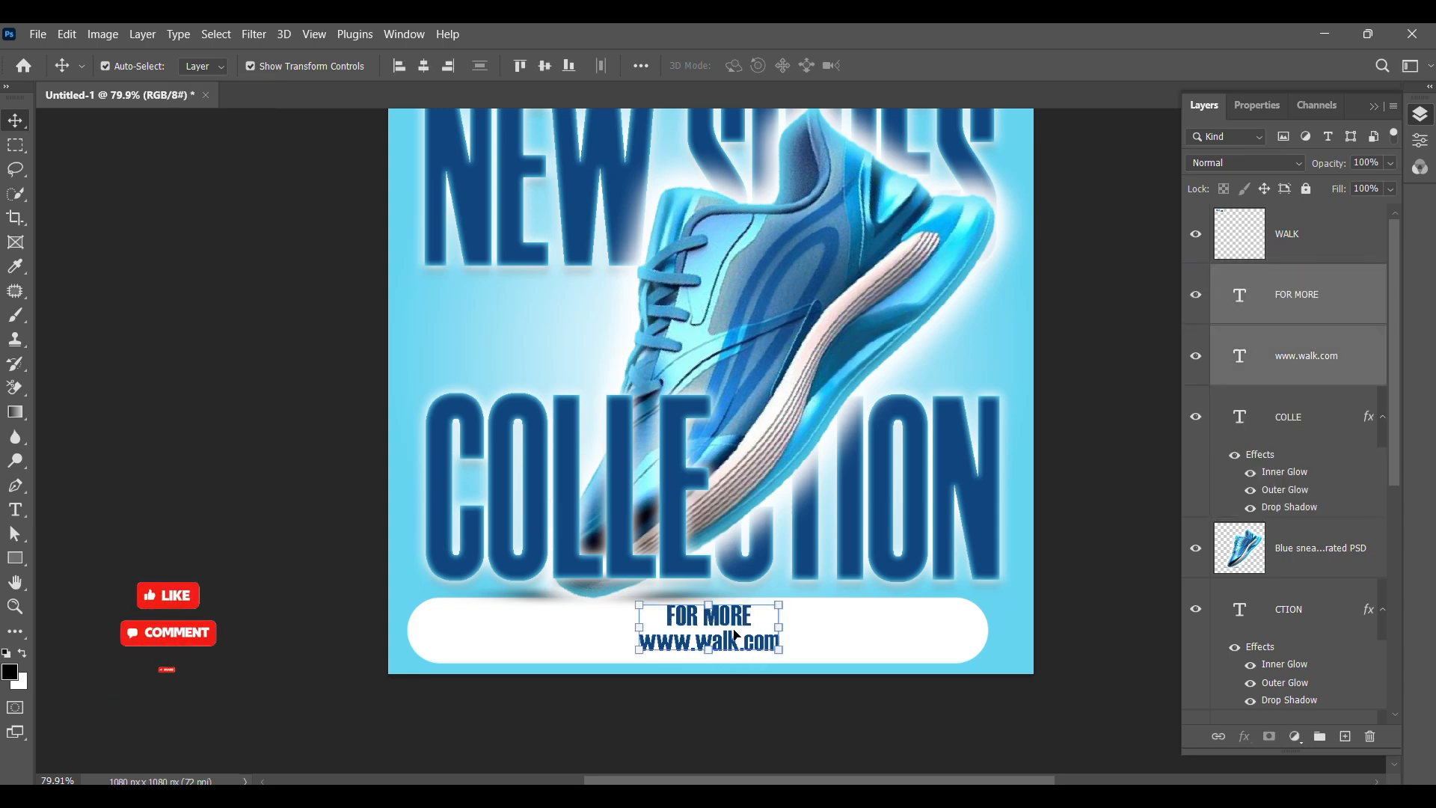
click(1255, 107)
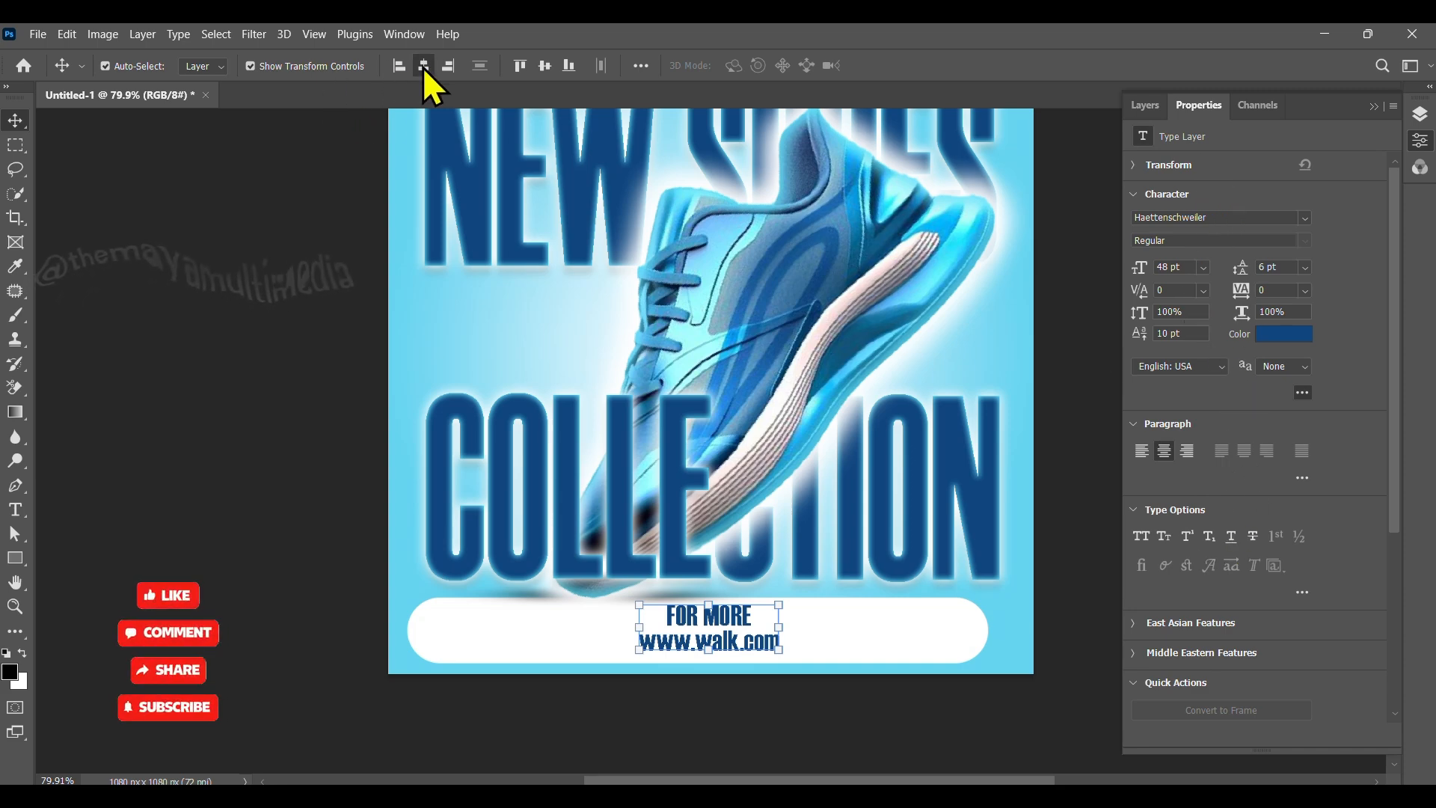
click(303, 532)
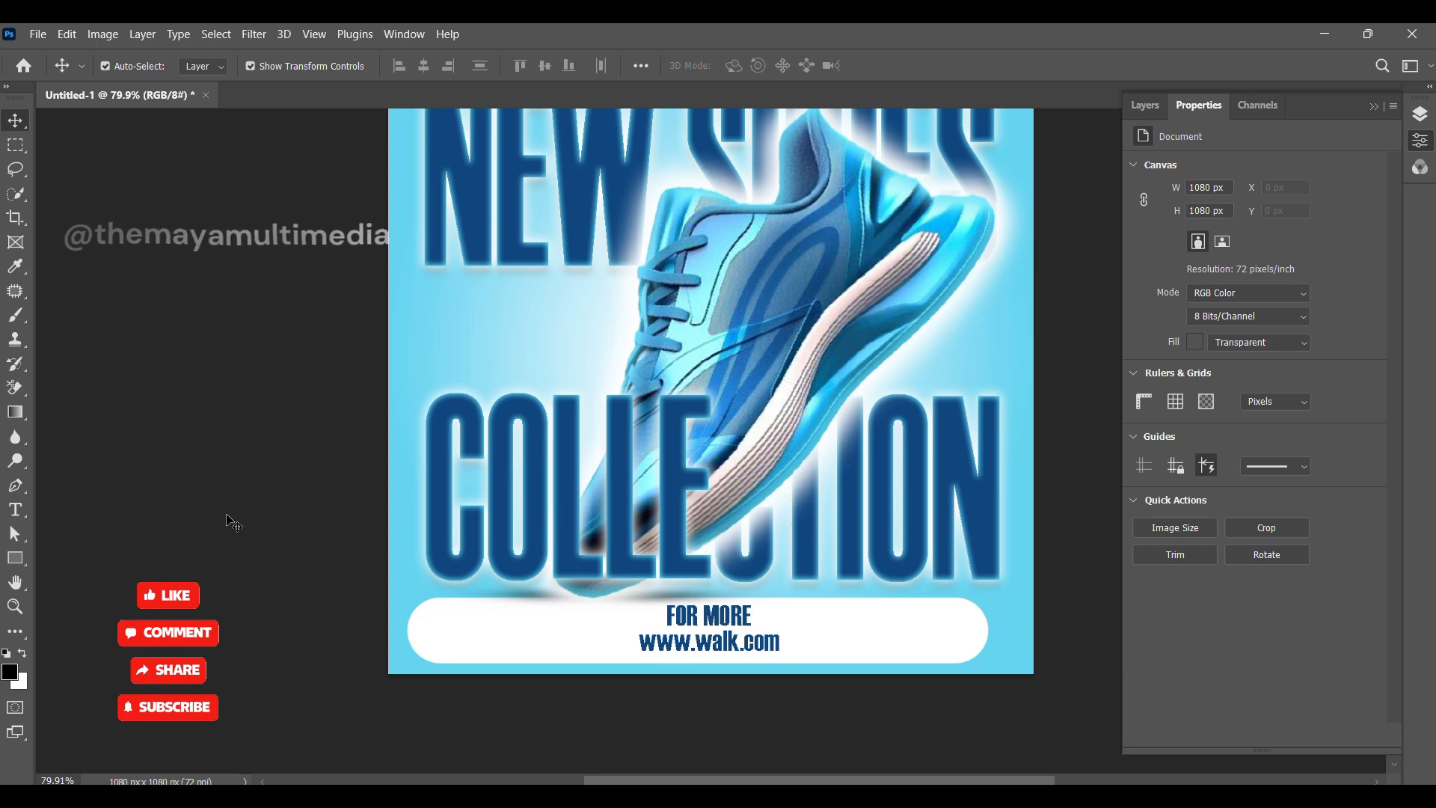
Step: Place the white swirl pattern image onto the poster
scroll(782, 680, up, 3)
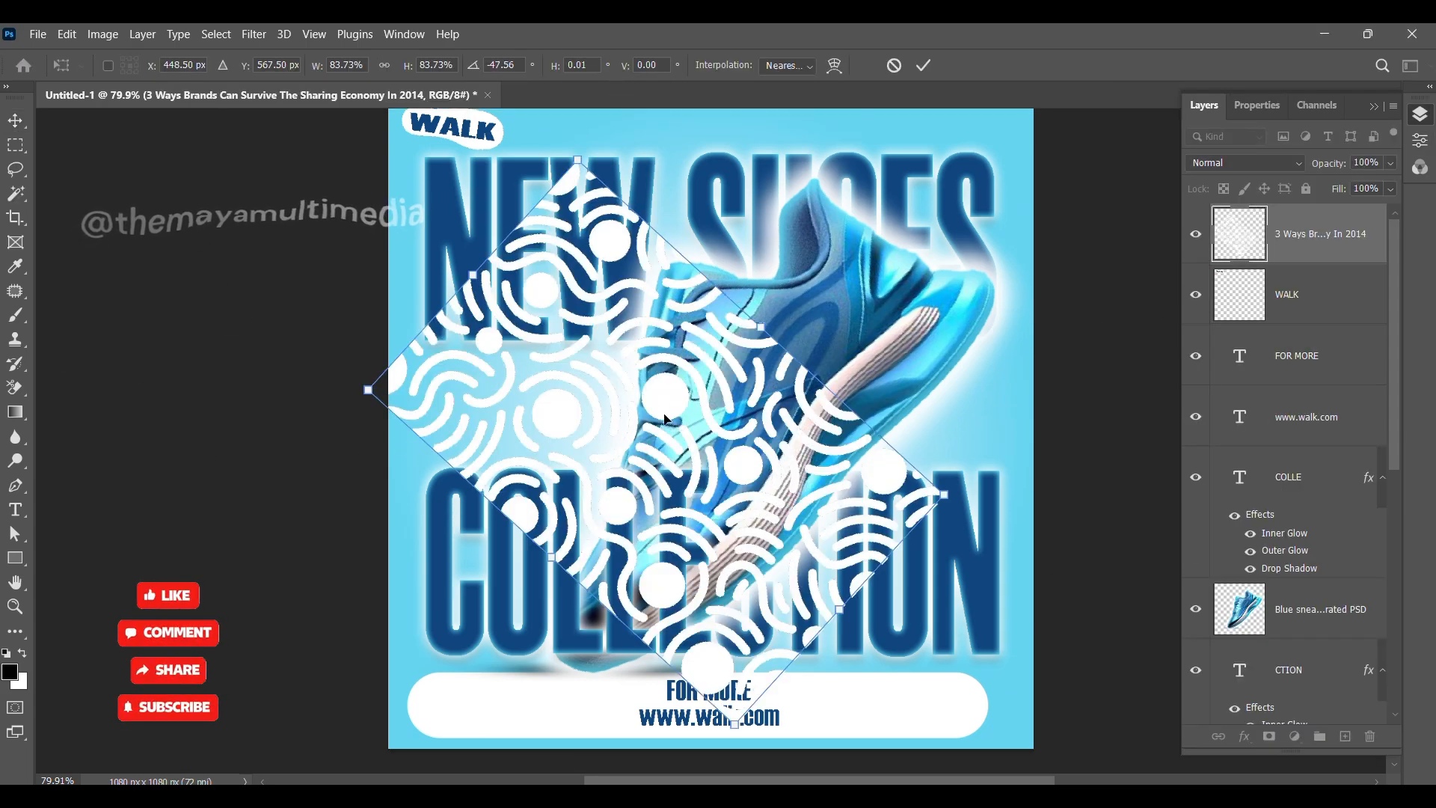
drag(667, 420, 480, 663)
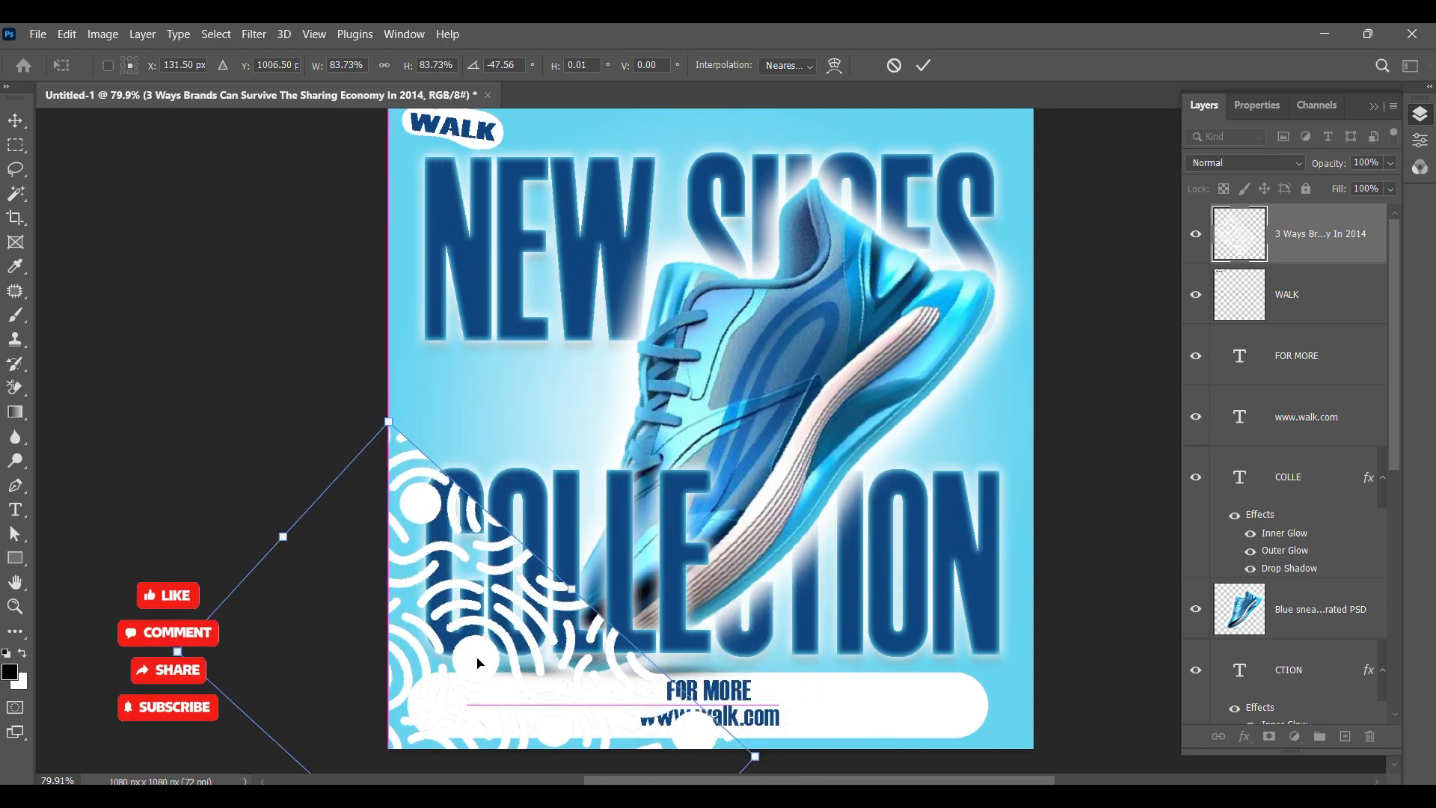
key(Return)
Step: Move the pattern layer below the CTION text layer and enlarge it to spread across the poster
drag(1303, 244, 1290, 636)
scroll(1294, 572, down, 5)
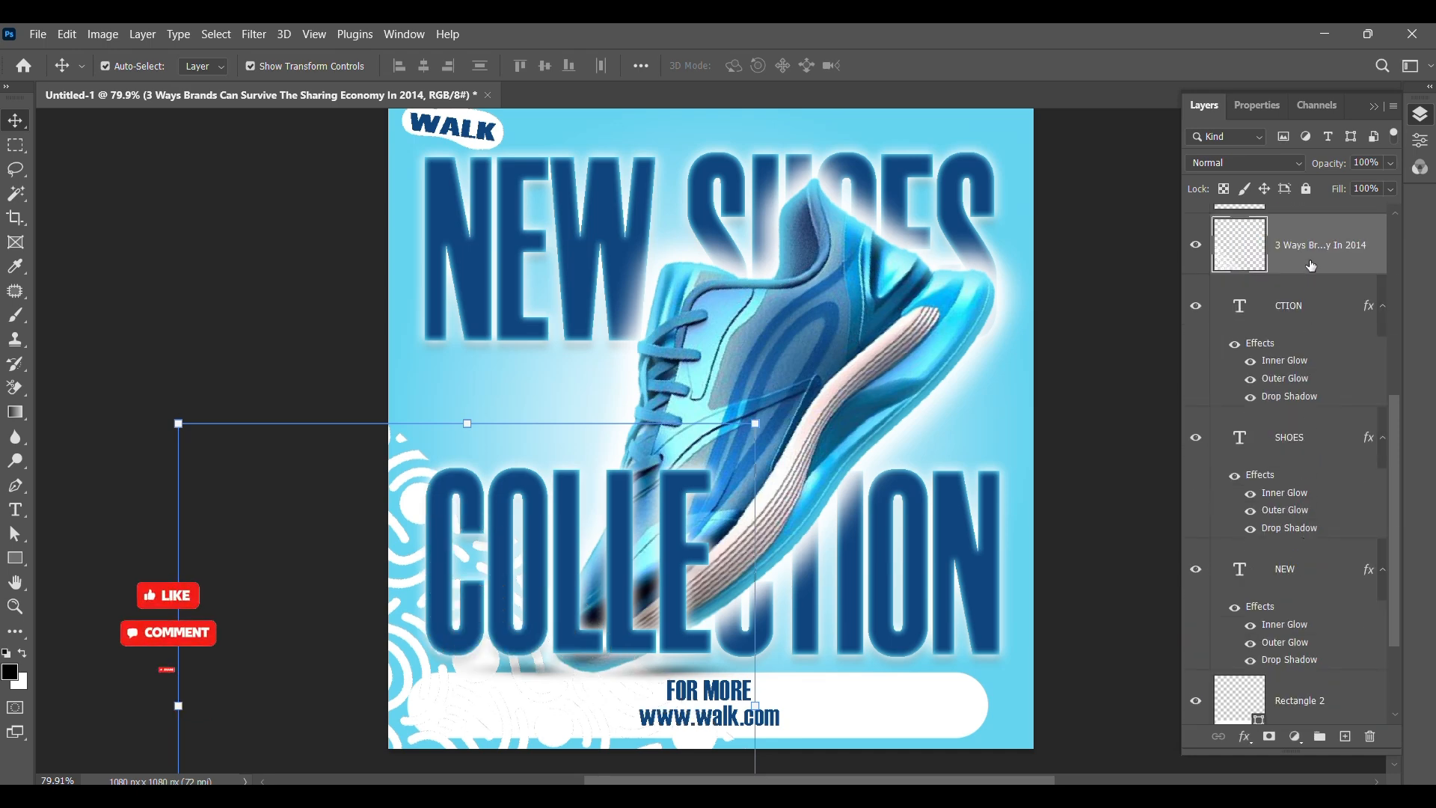
drag(754, 425, 946, 231)
drag(505, 341, 434, 407)
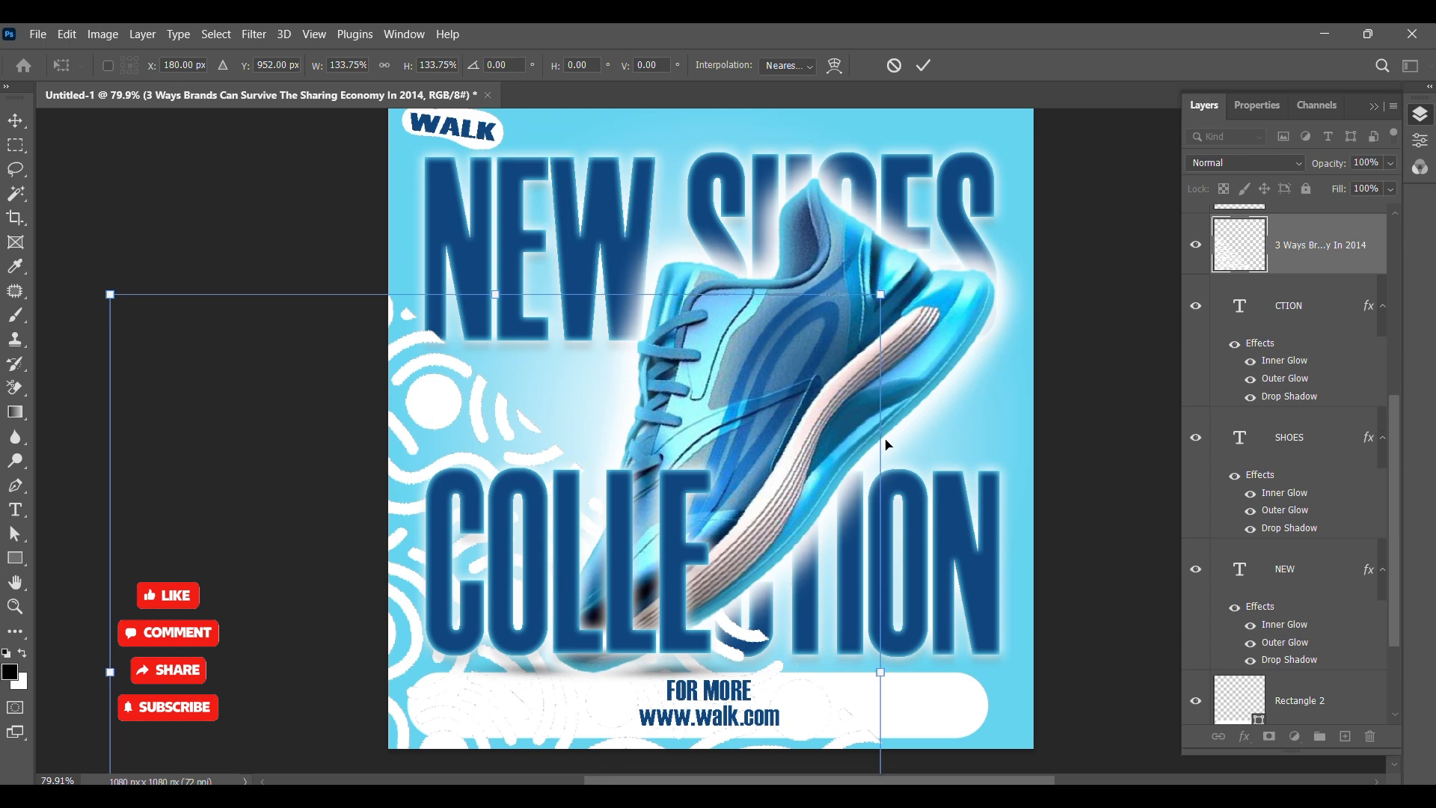
drag(440, 398, 560, 267)
drag(1003, 540, 1229, 524)
drag(507, 290, 486, 237)
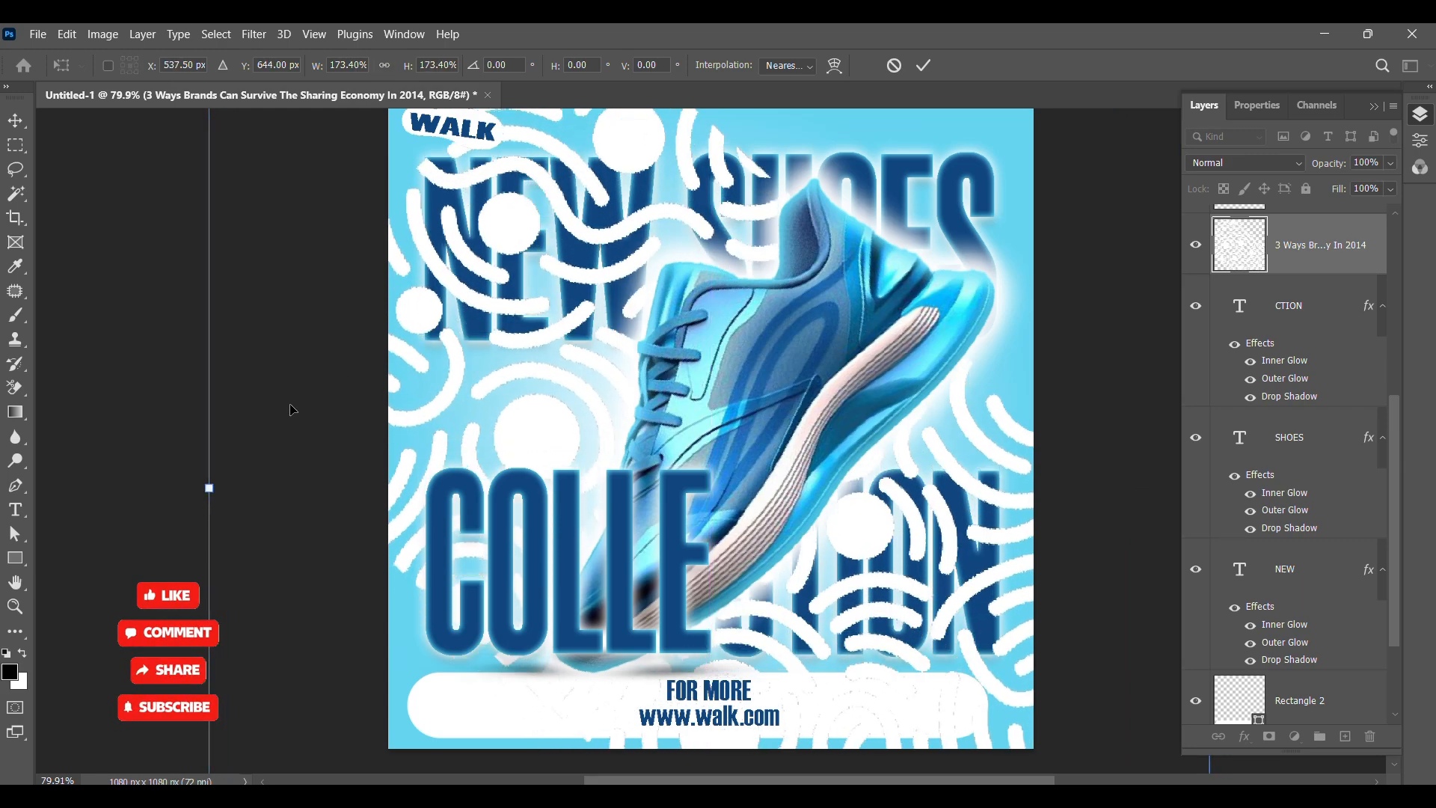
Step: Stretch the pattern wider so it covers the whole canvas and apply the transform
scroll(627, 423, down, 3)
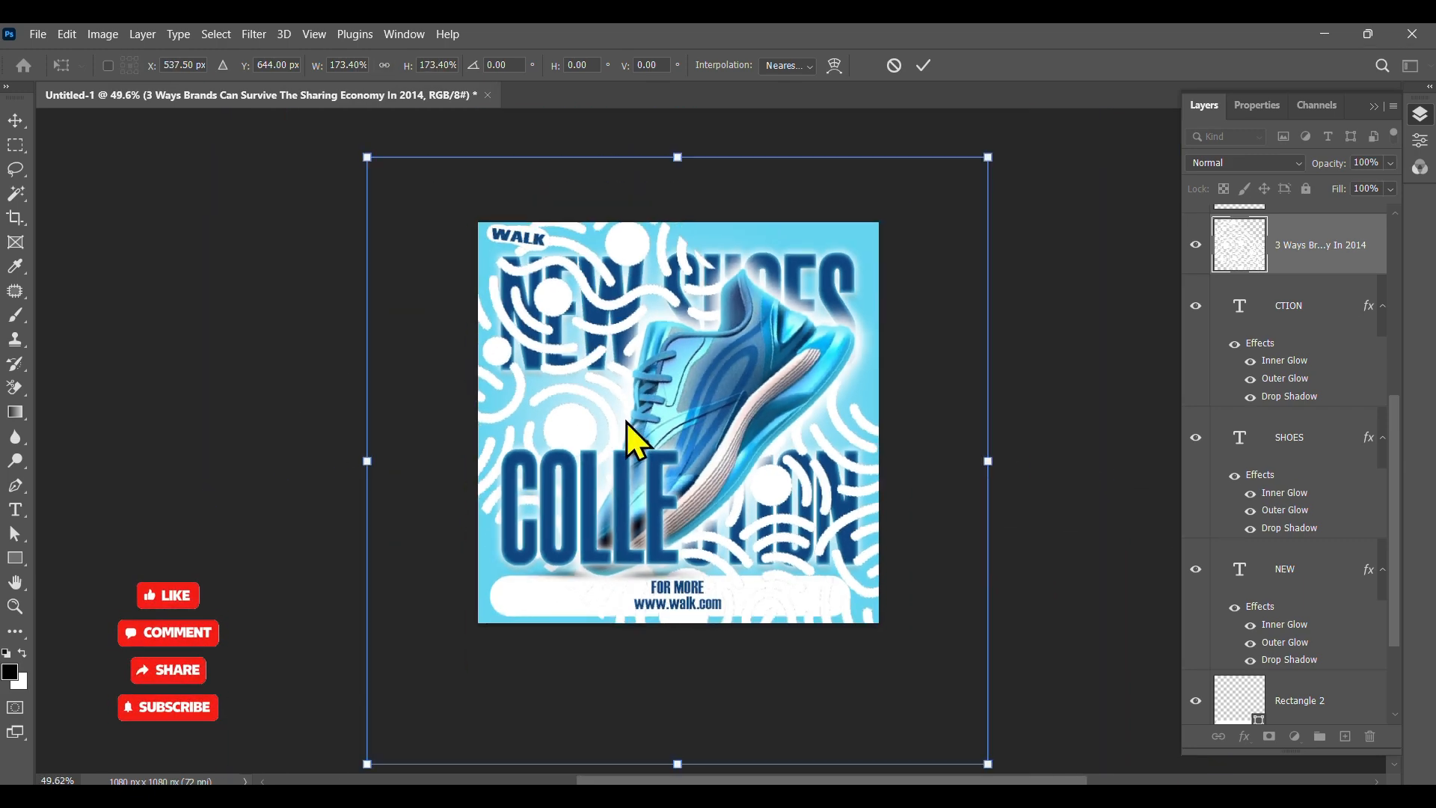
drag(366, 462, 245, 443)
drag(980, 461, 1189, 458)
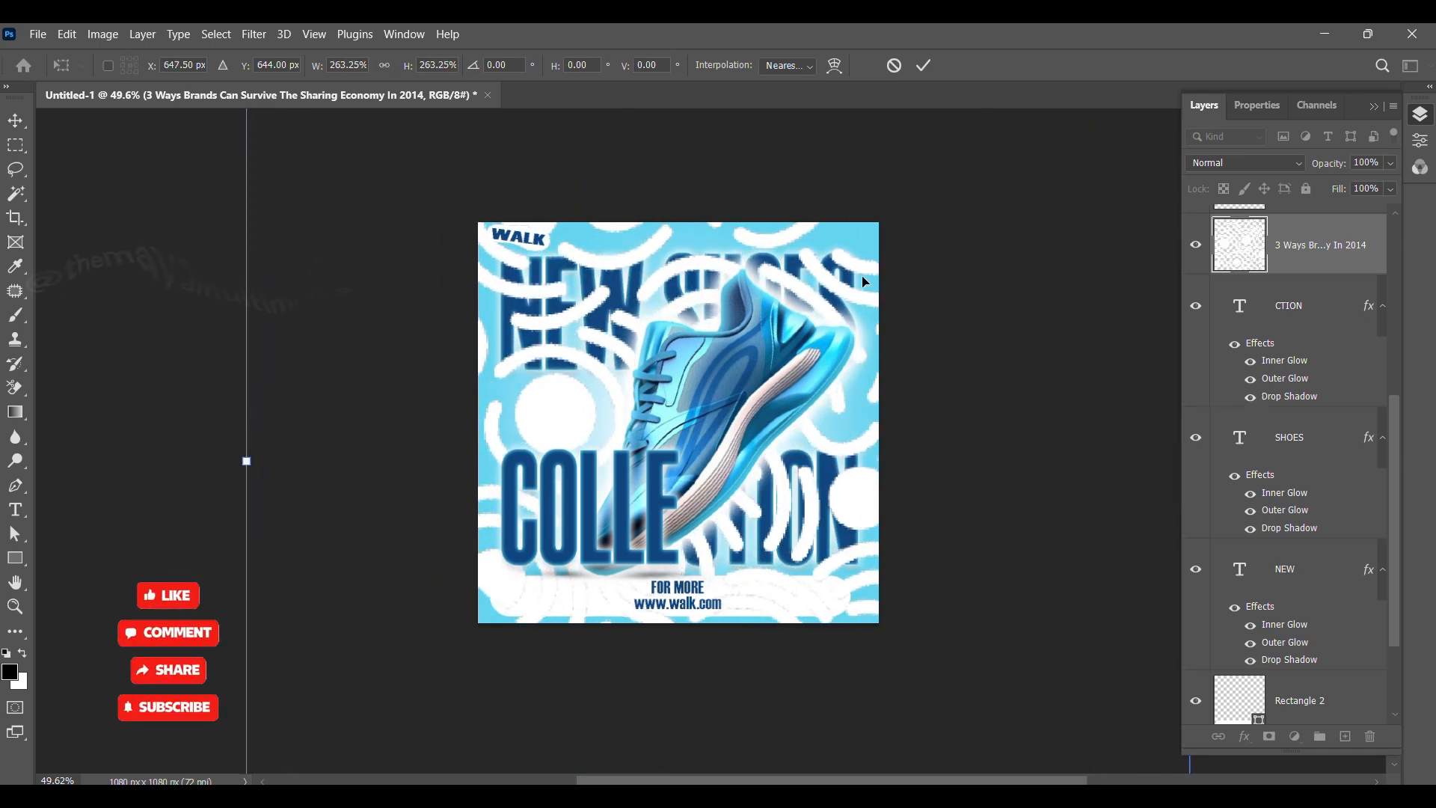
click(925, 66)
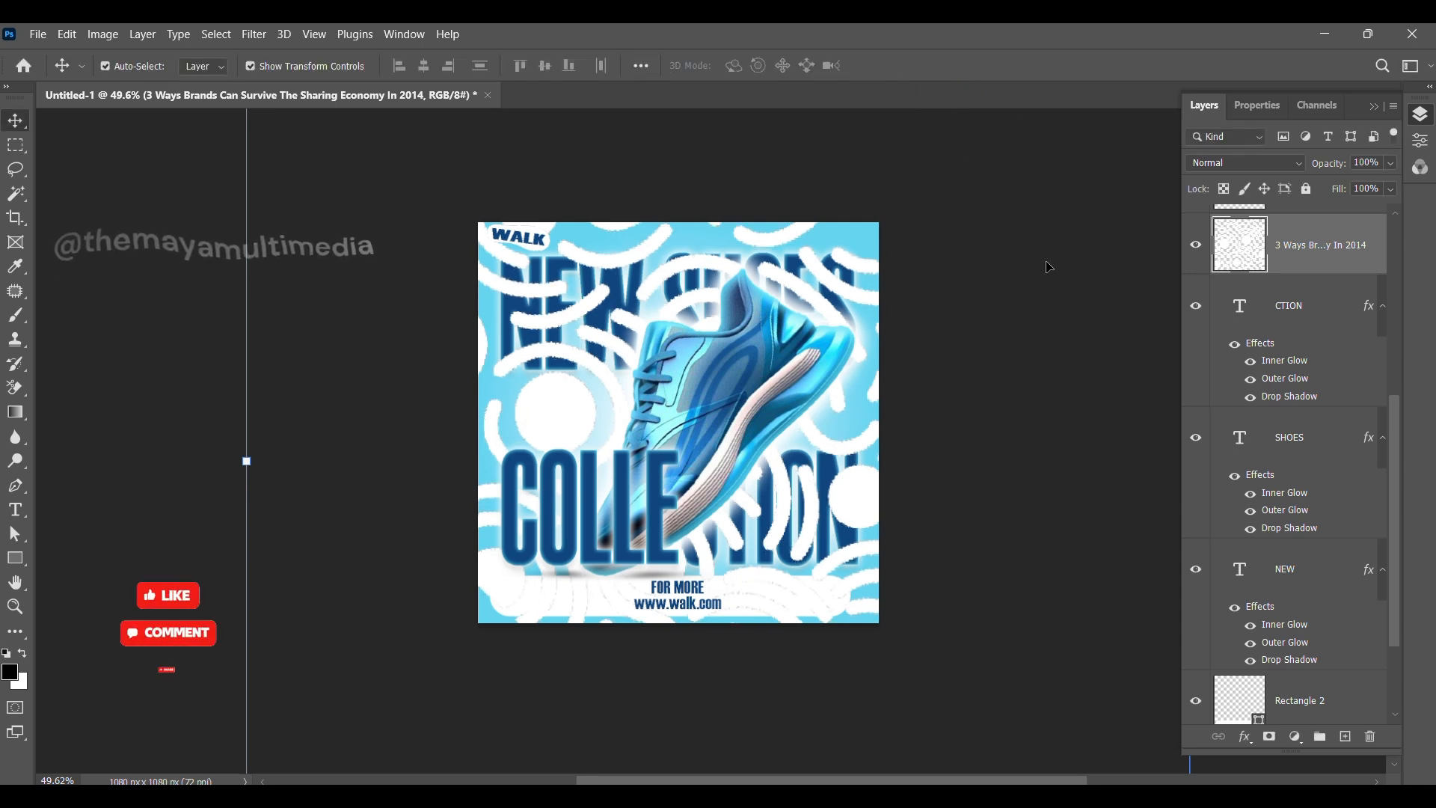
Step: Move the pattern layer down just above Rectangle 1 and lower its opacity to 34%
drag(1310, 256, 1298, 442)
drag(1316, 383, 1313, 543)
click(1390, 163)
drag(1369, 189, 1330, 186)
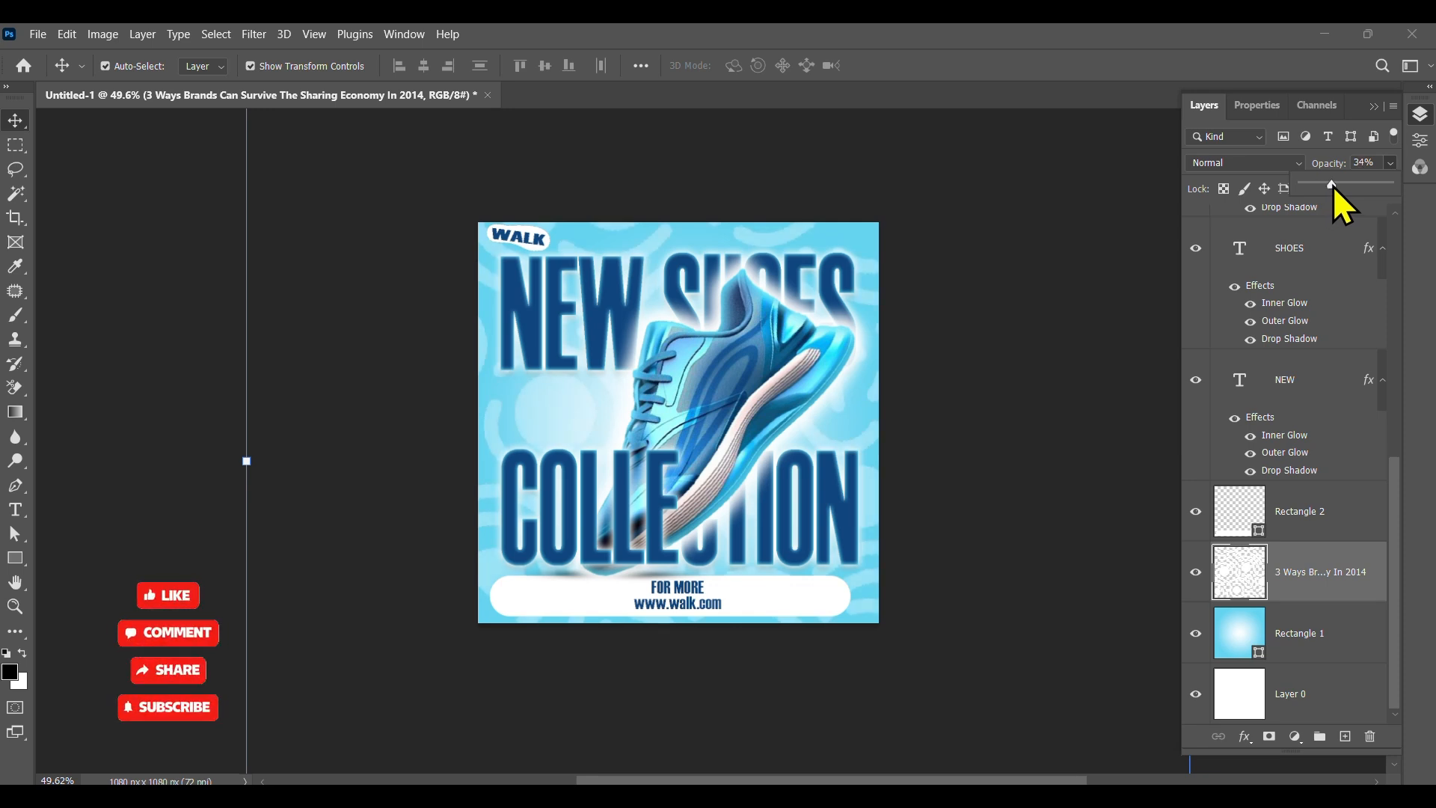
Step: Apply a Lens Blur to the pattern layer with its default settings
click(255, 34)
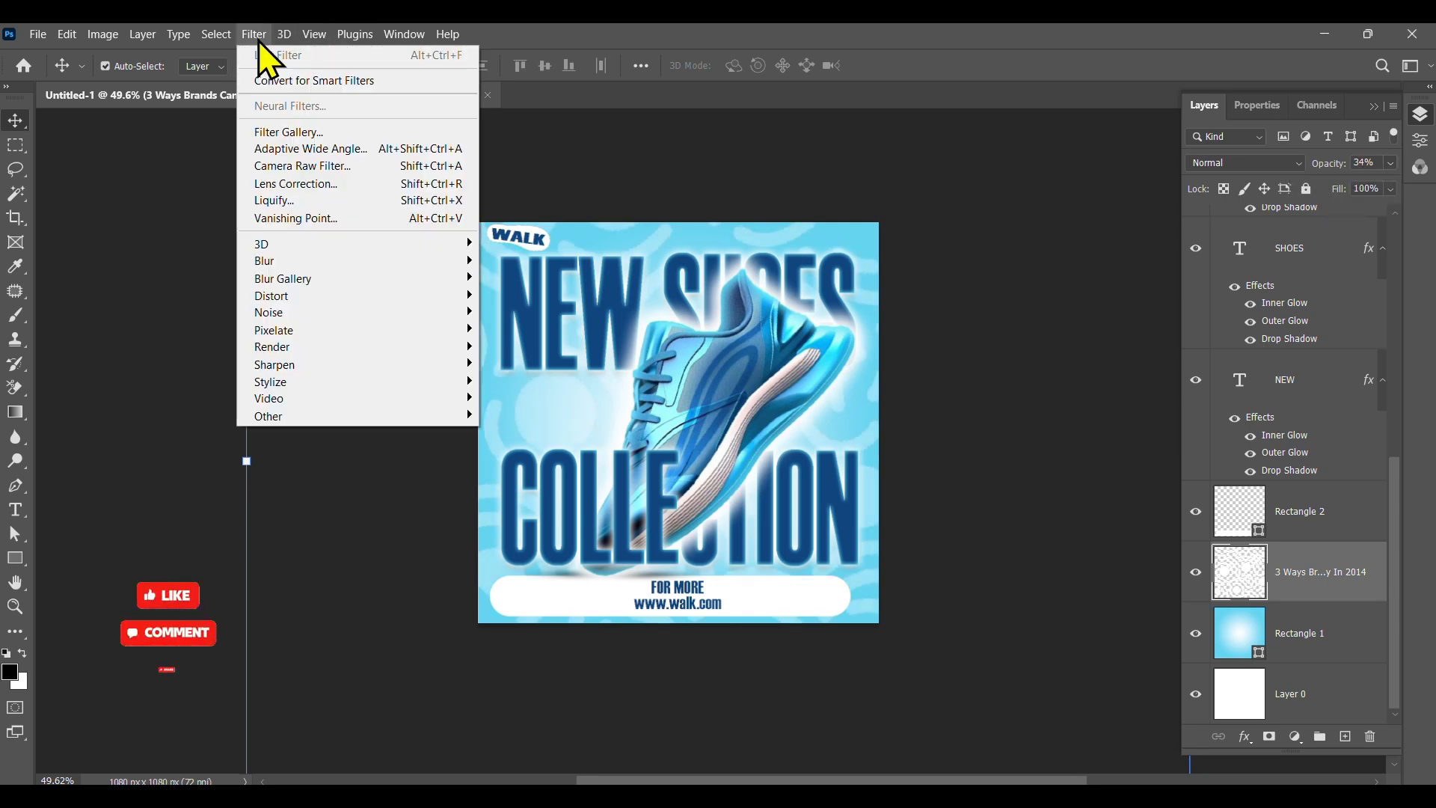
mouse_move(310, 266)
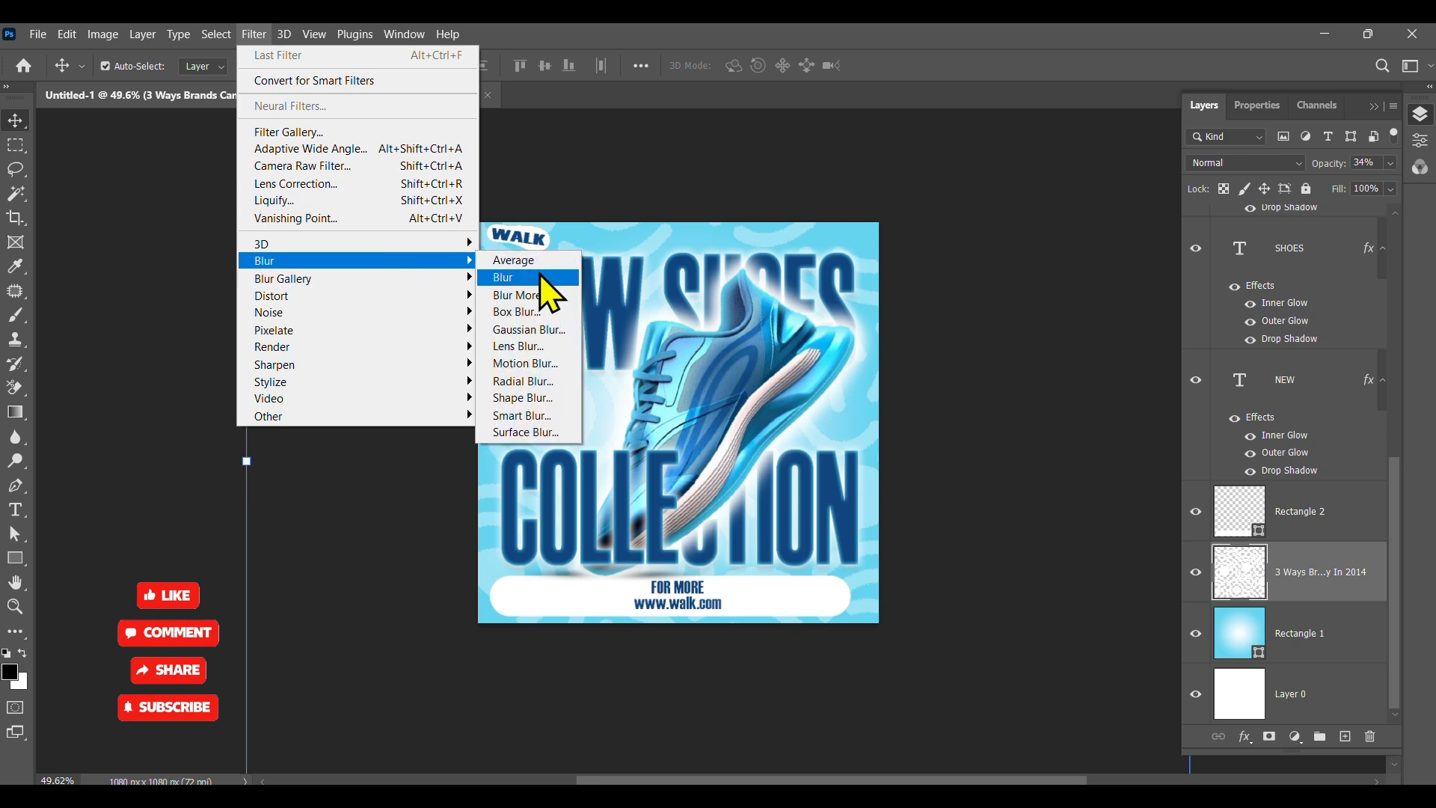
click(560, 366)
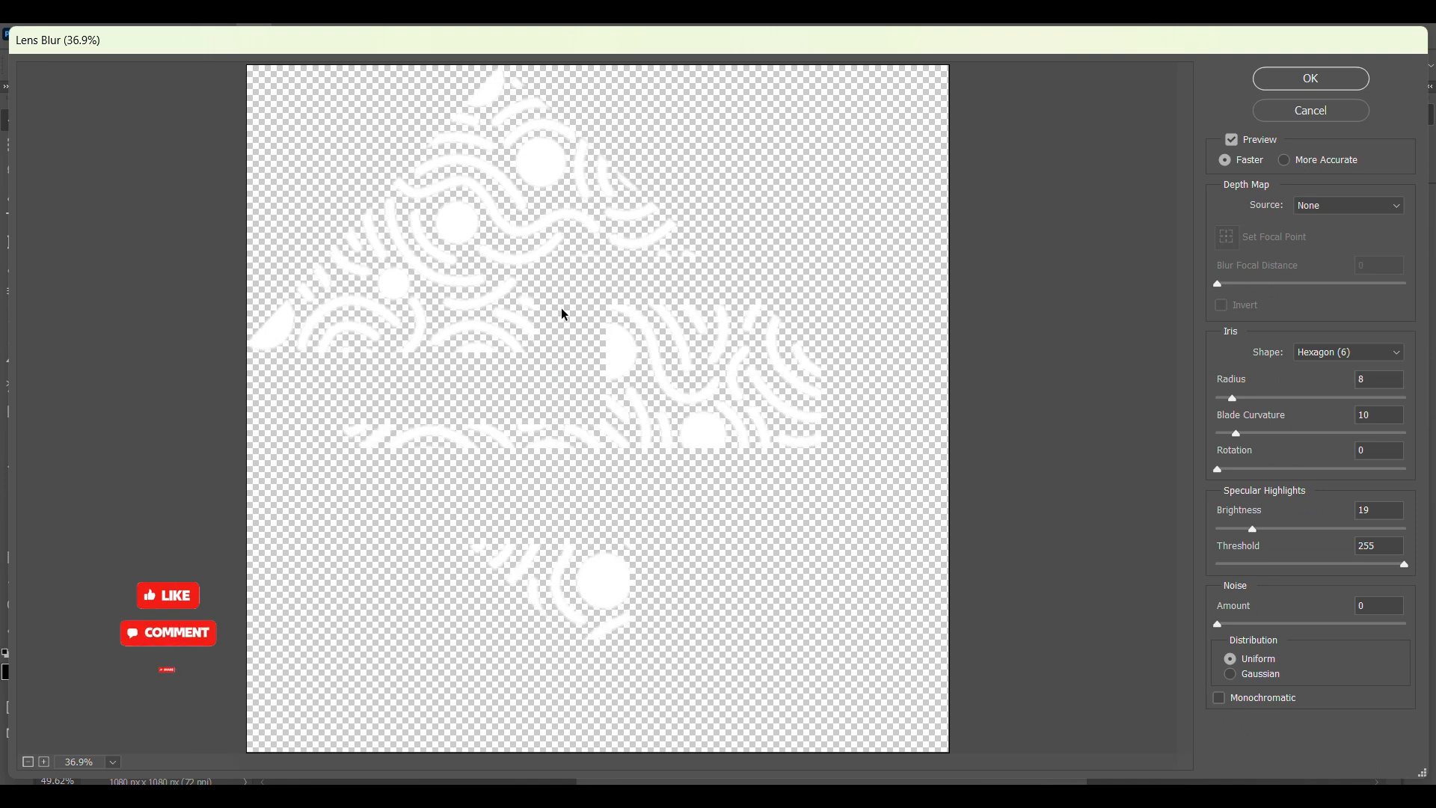
click(1289, 80)
click(1091, 269)
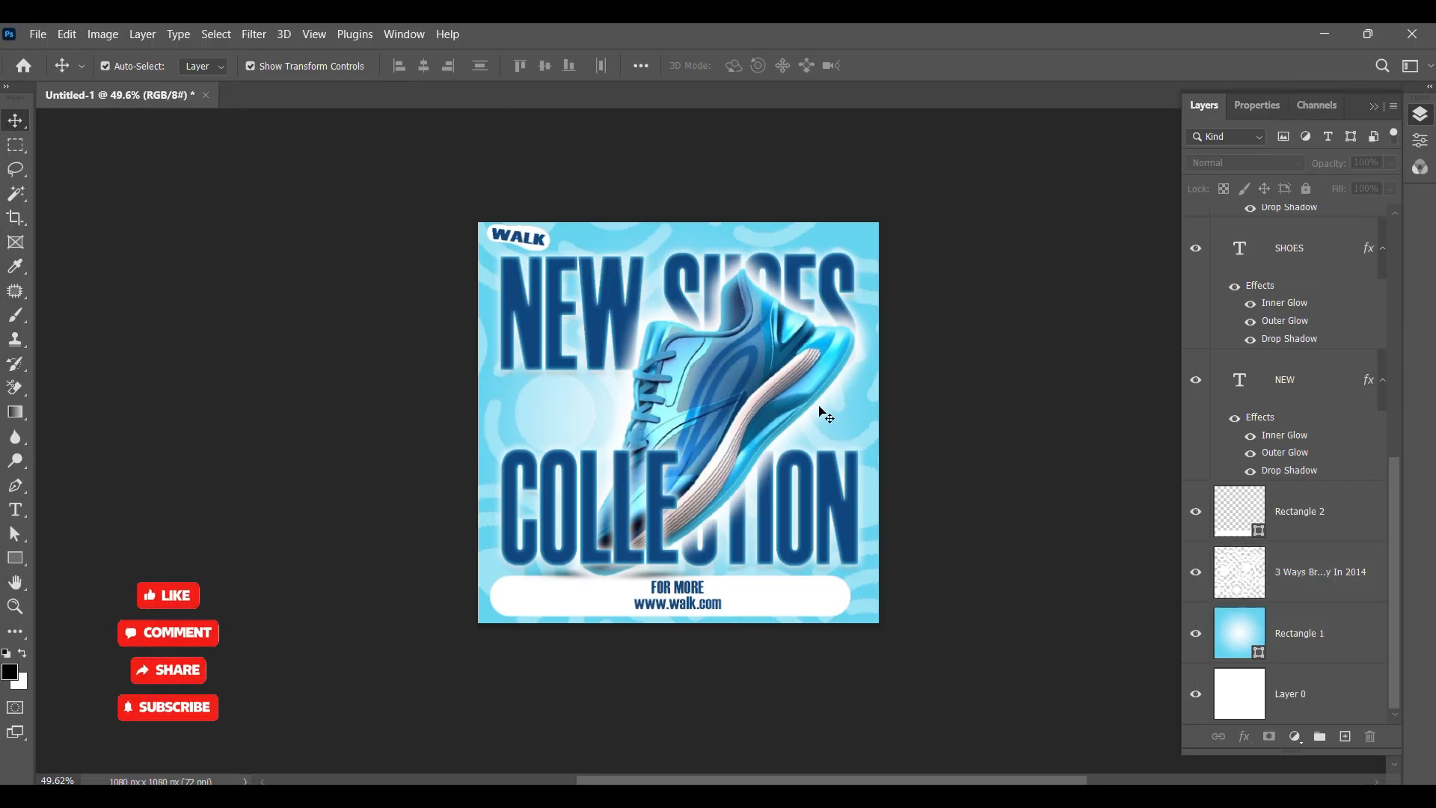